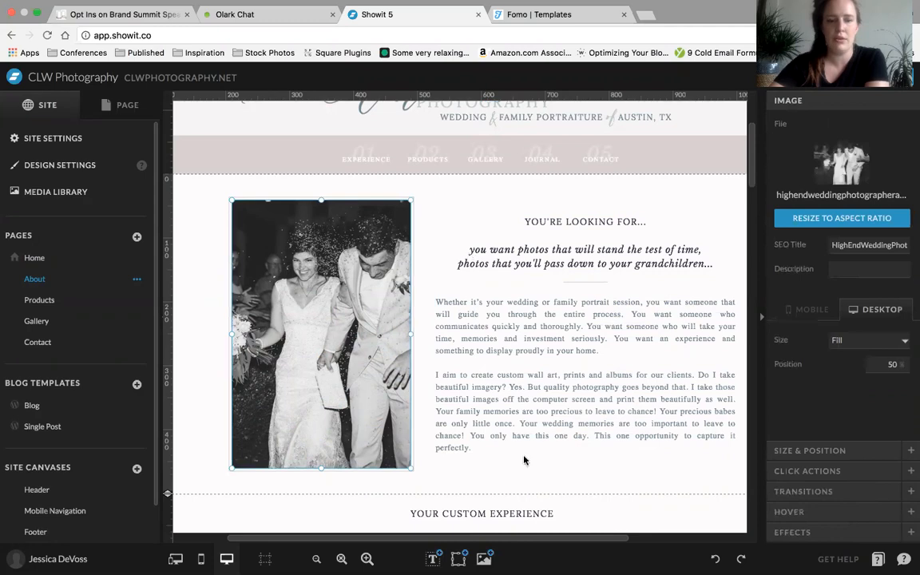
- Add the image IMG_2873.jpg from the media library to the About page's Introduction canvas
click(437, 261)
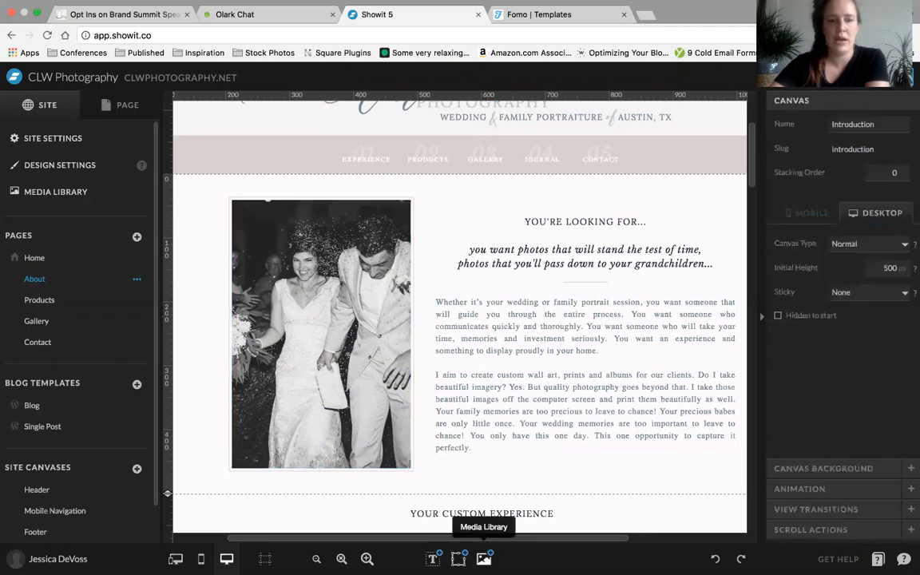
click(483, 558)
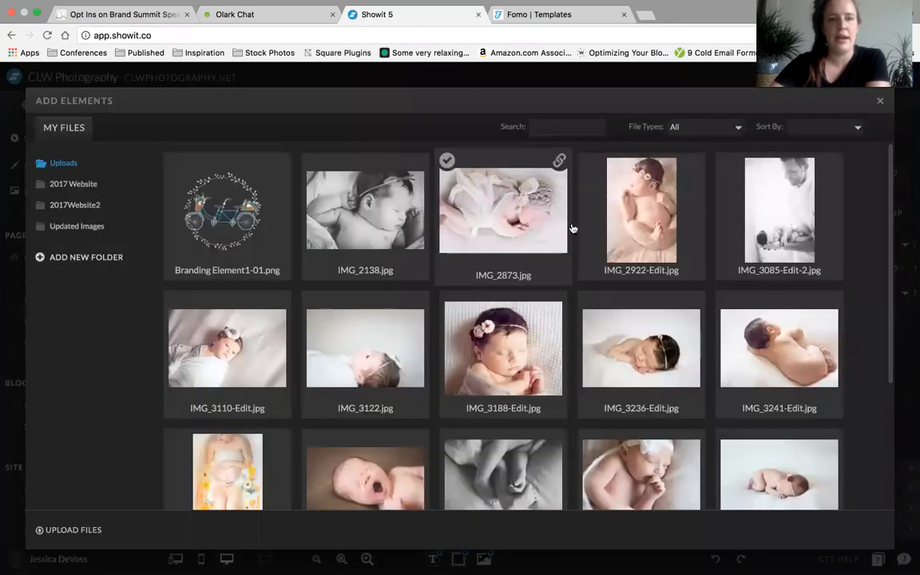
click(525, 230)
click(849, 530)
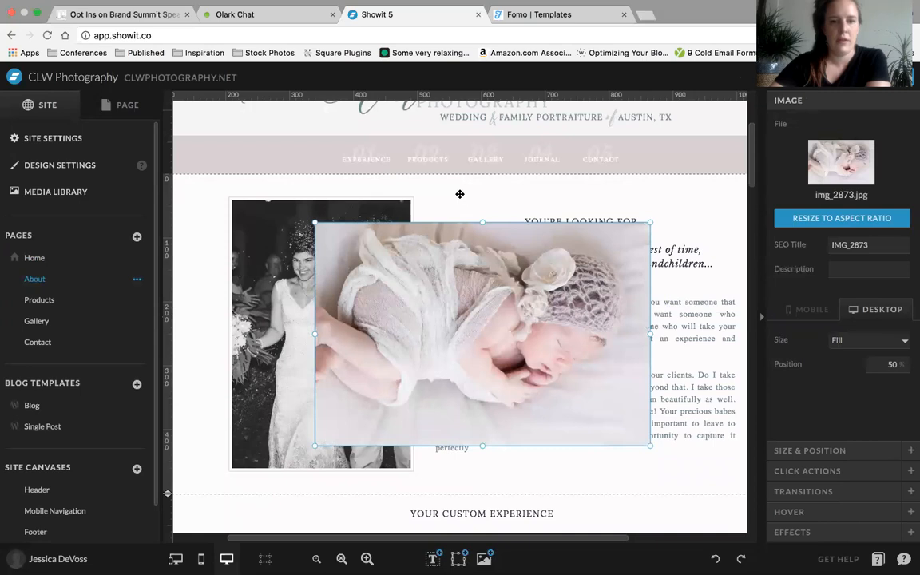
- Narrow the IMG_2873.jpg image to a strip and resize it to its aspect ratio
click(458, 198)
click(456, 341)
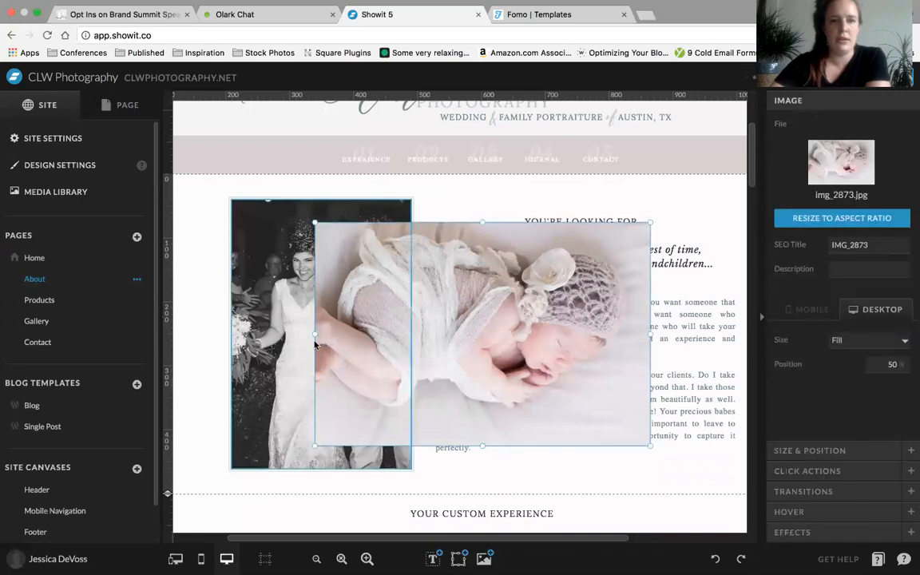
drag(315, 337, 229, 423)
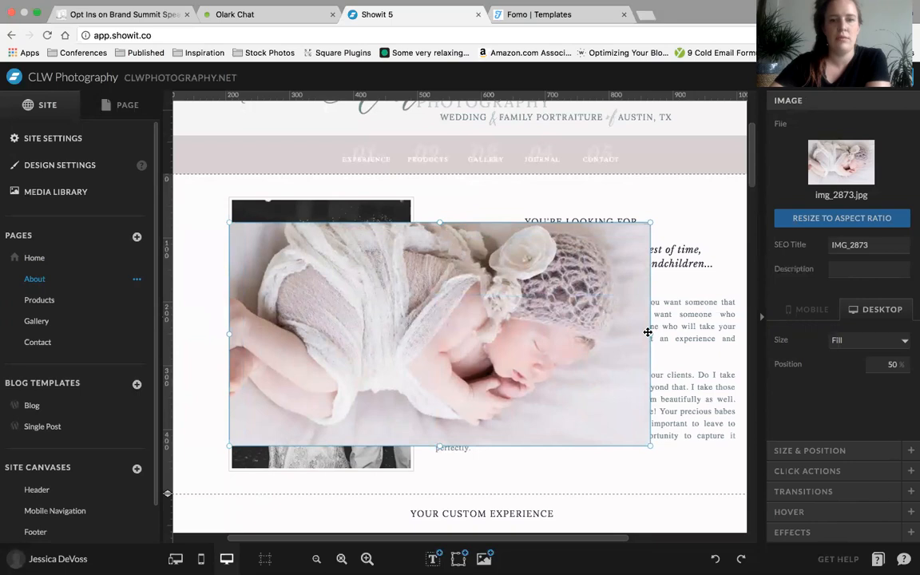
drag(649, 334, 514, 341)
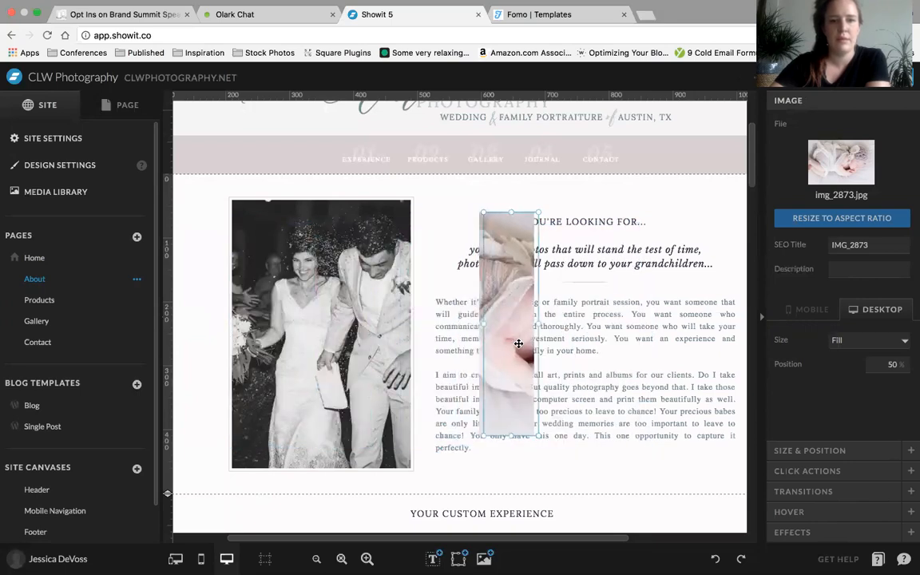
click(870, 224)
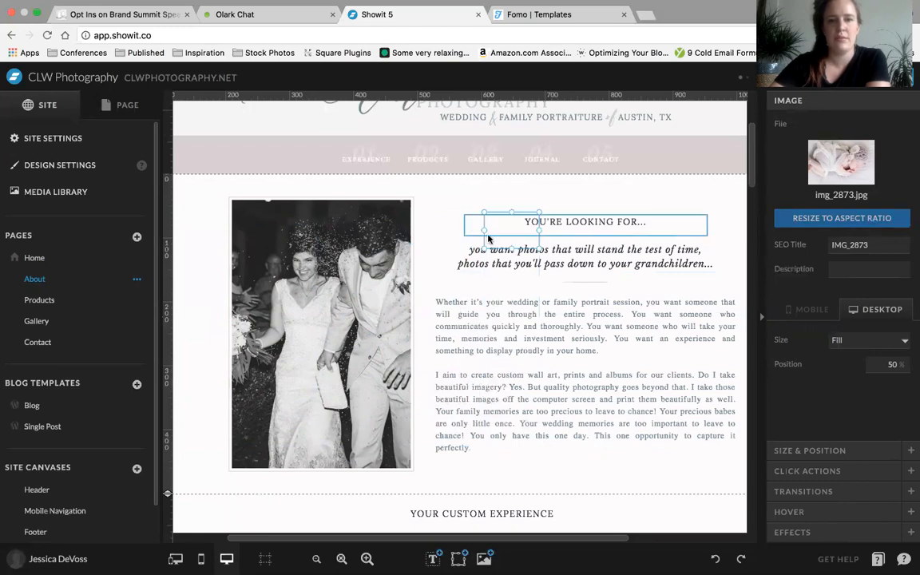
- Try placing the IMG_2873.jpg image over the wedding photo, and delete it from the canvas
drag(482, 249, 231, 416)
drag(308, 341, 281, 406)
key(Delete)
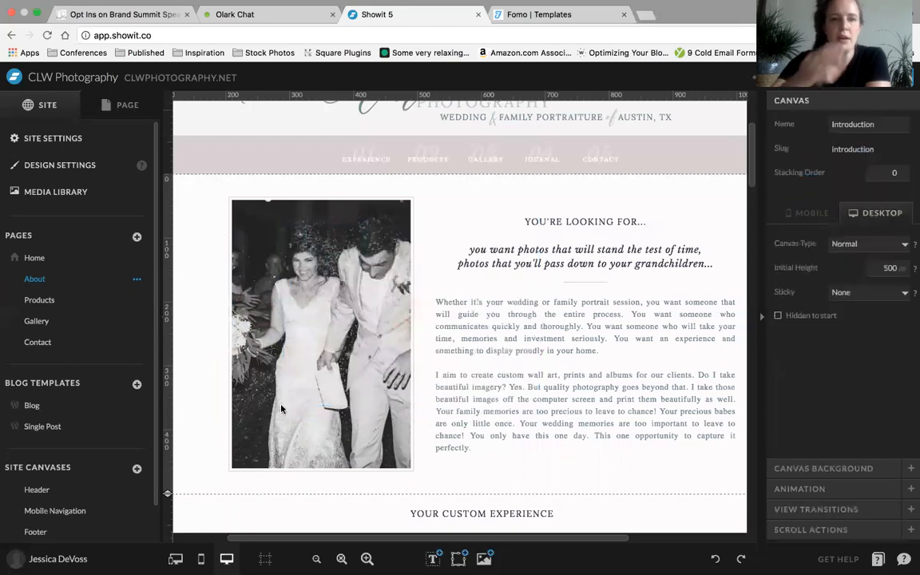
- Replace the wedding photo in the Introduction canvas with IMG_3085-Edit-2.jpg
click(314, 334)
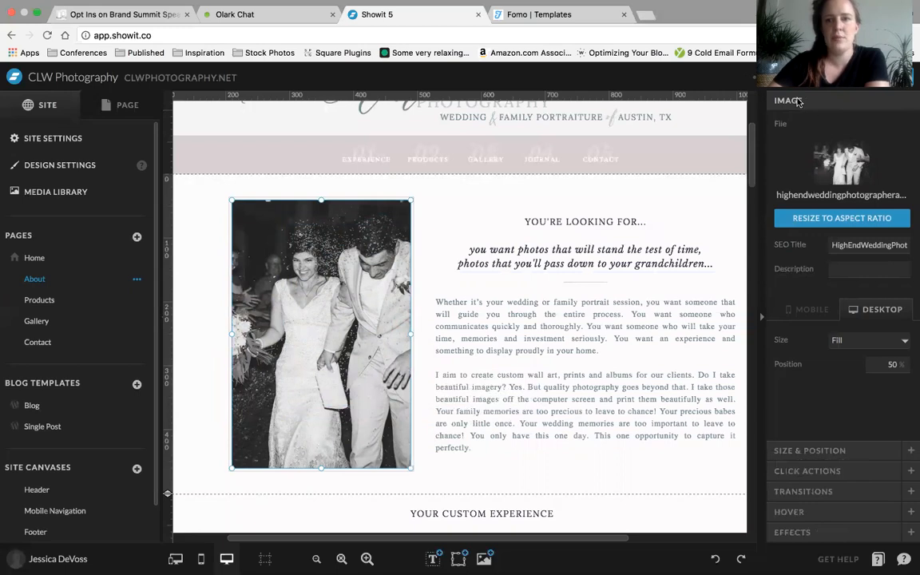
click(841, 165)
click(838, 166)
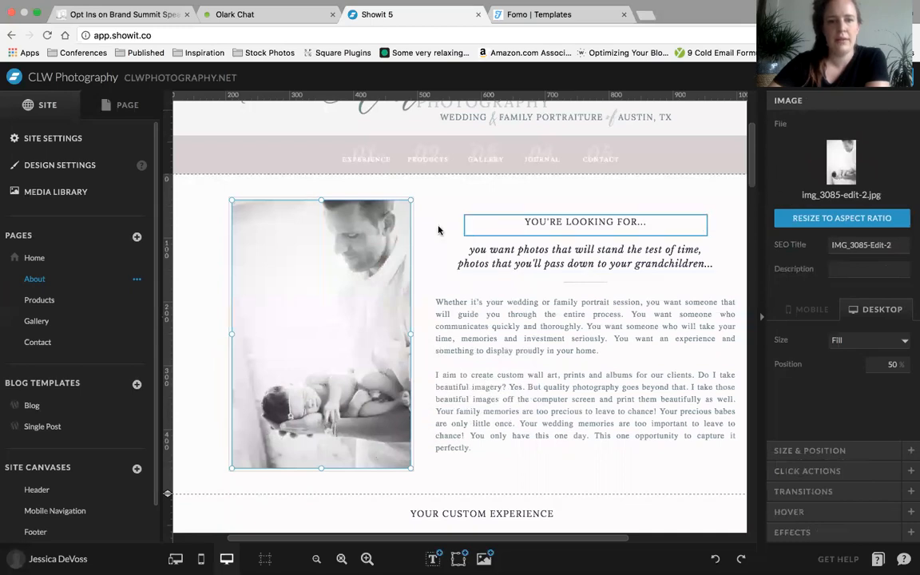
- Check the replaced photo in the mobile-only layout and return to the desktop-only layout
click(290, 499)
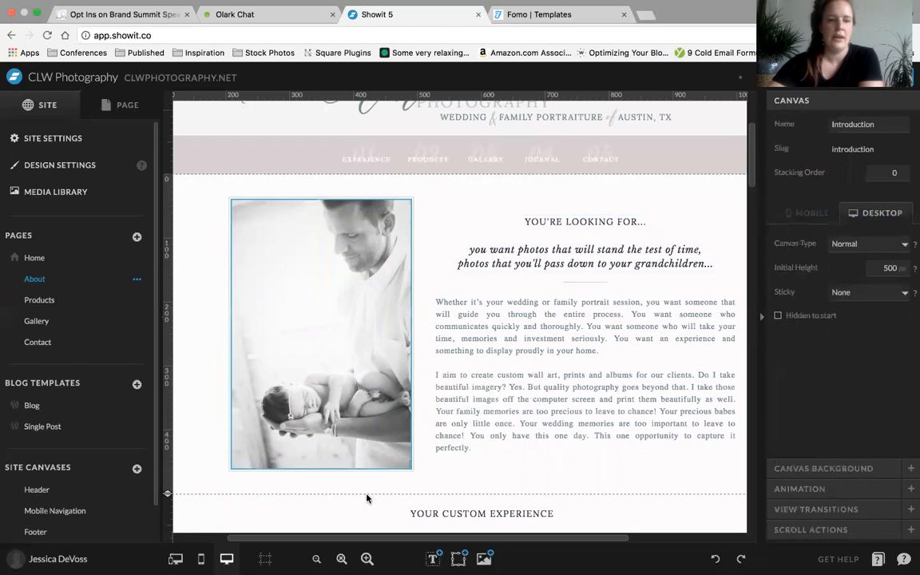
click(204, 559)
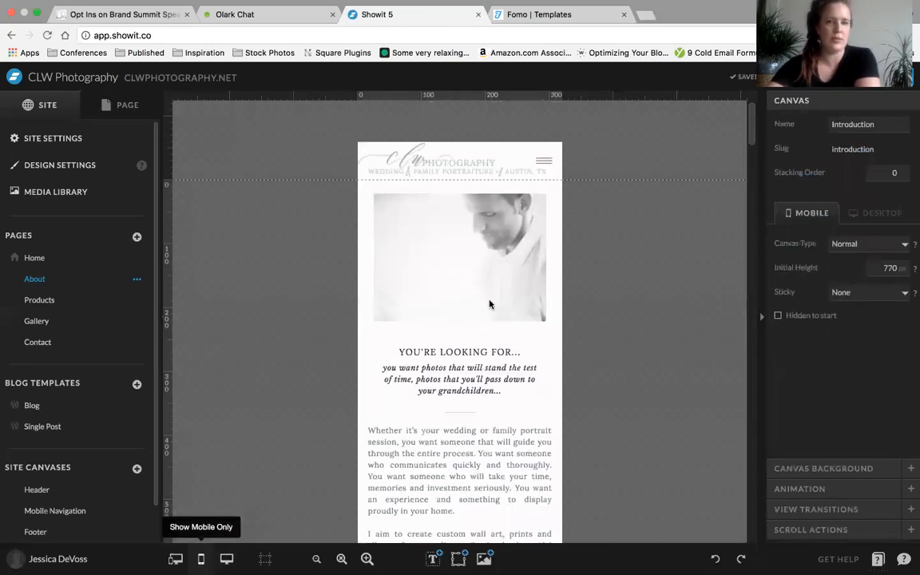
click(227, 558)
- Open and dismiss the photo's image picker without choosing a file, and revert the swap to the original wedding photo
click(386, 425)
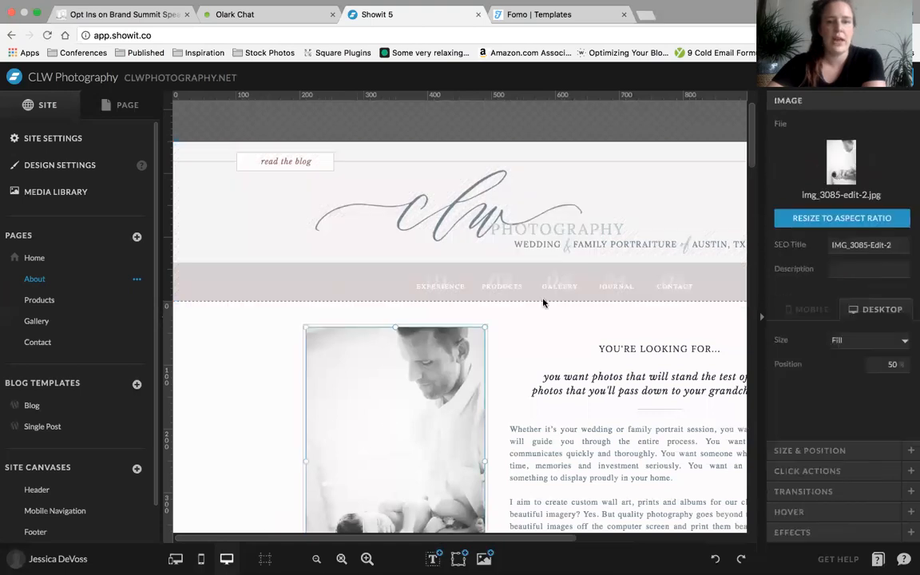
click(841, 162)
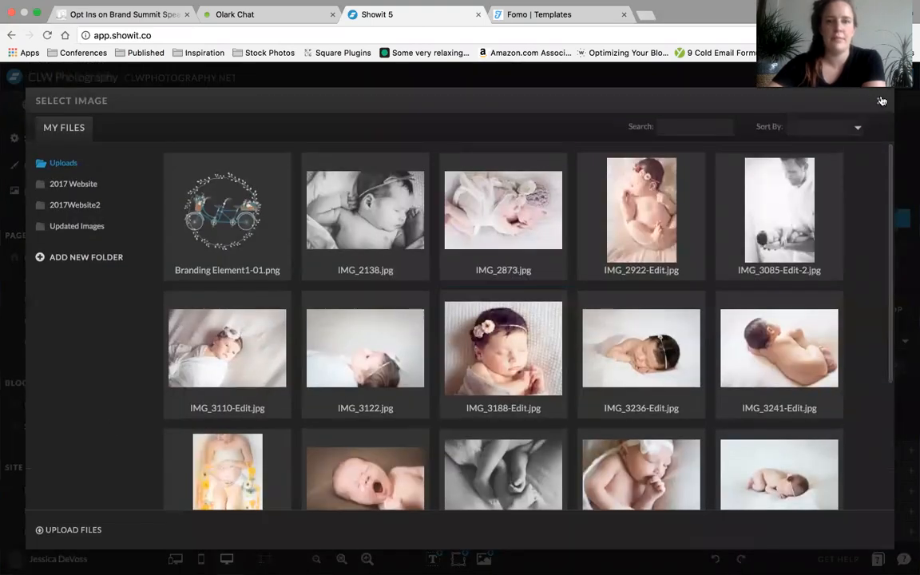
click(908, 177)
click(547, 341)
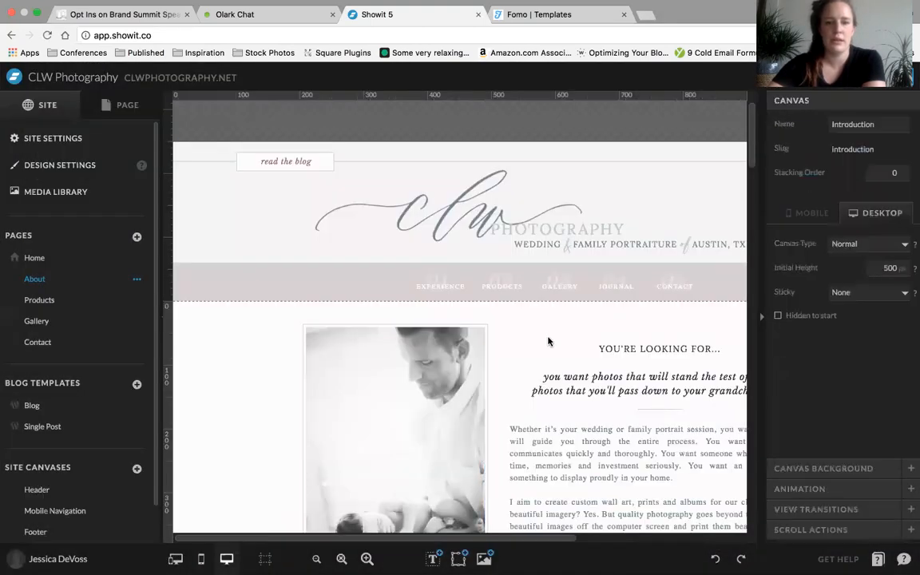
scroll(549, 340, down, 3)
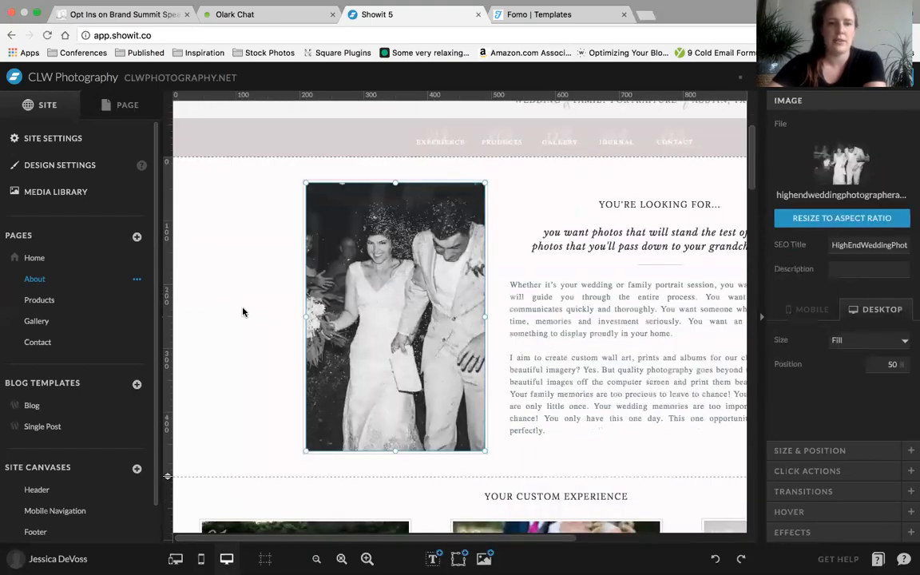
click(243, 311)
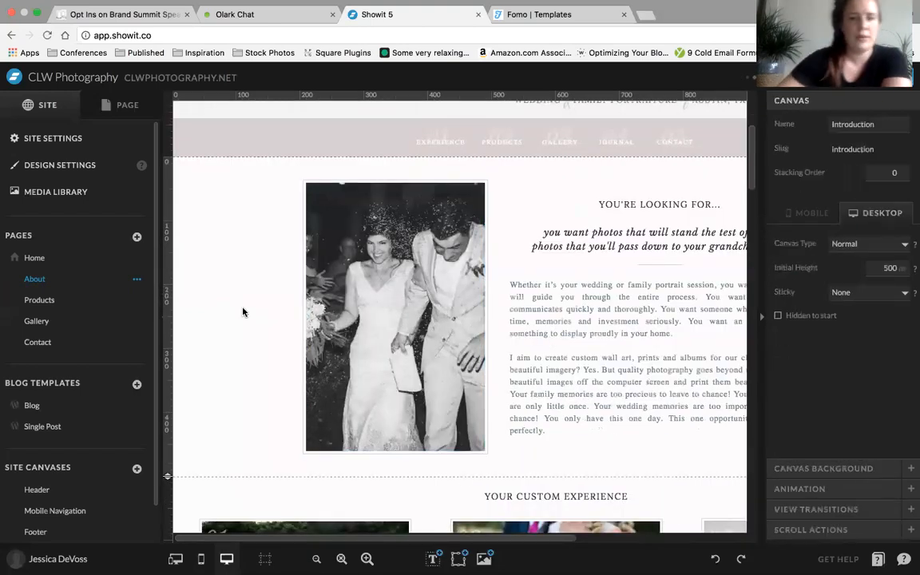
- Separate the words of the wedding photo's SEO title with spaces, as in "High End Wedding Photographer Austin"
click(474, 274)
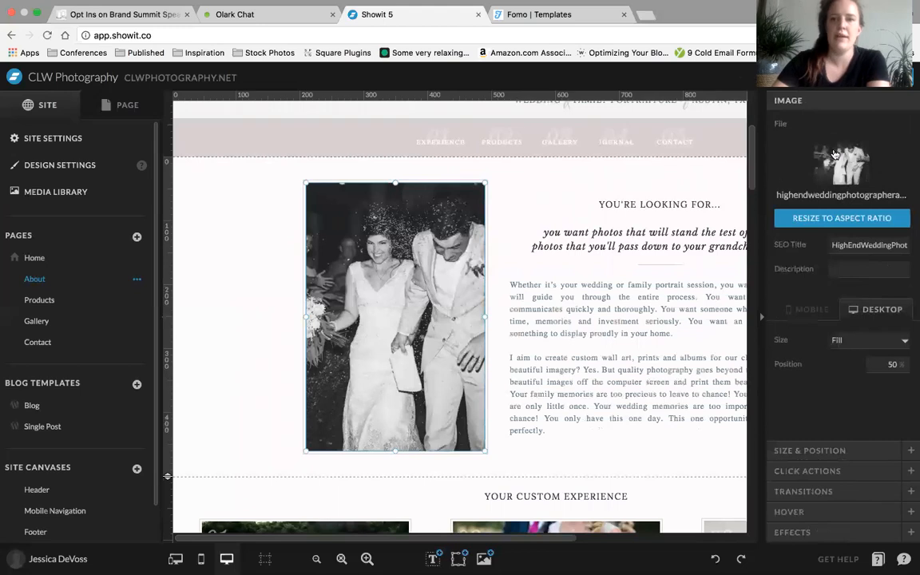
mouse_move(835, 246)
mouse_down()
mouse_move(912, 251)
mouse_move(830, 248)
mouse_up()
click(849, 245)
click(862, 245)
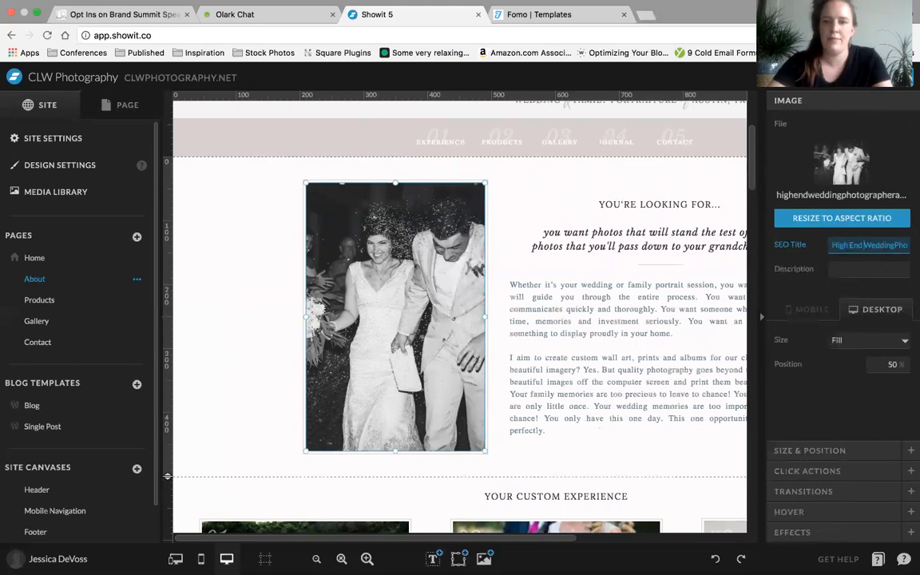
key(super+Right)
key(BackSpace)
key(BackSpace)
key(BackSpace)
key(BackSpace)
click(884, 245)
key(super+a)
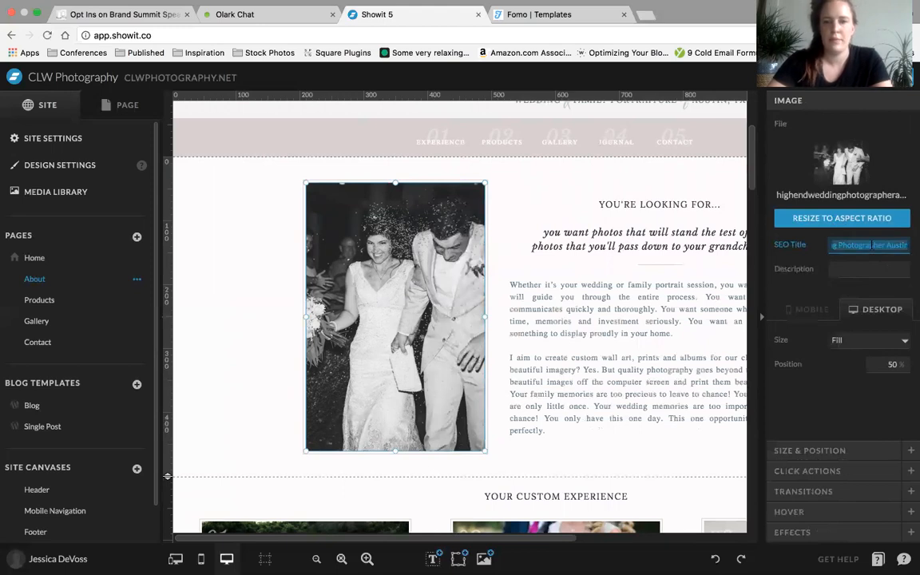
click(854, 268)
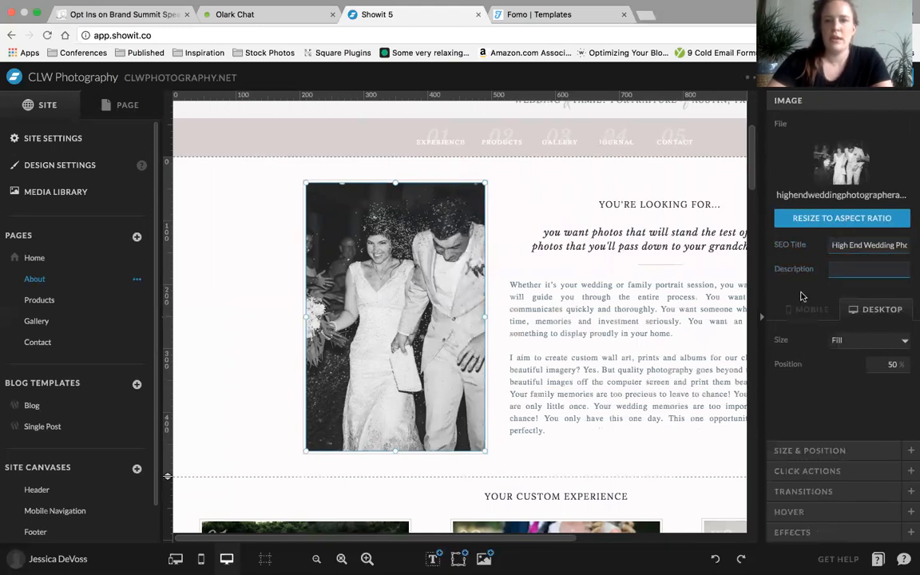
drag(832, 250, 903, 250)
click(858, 268)
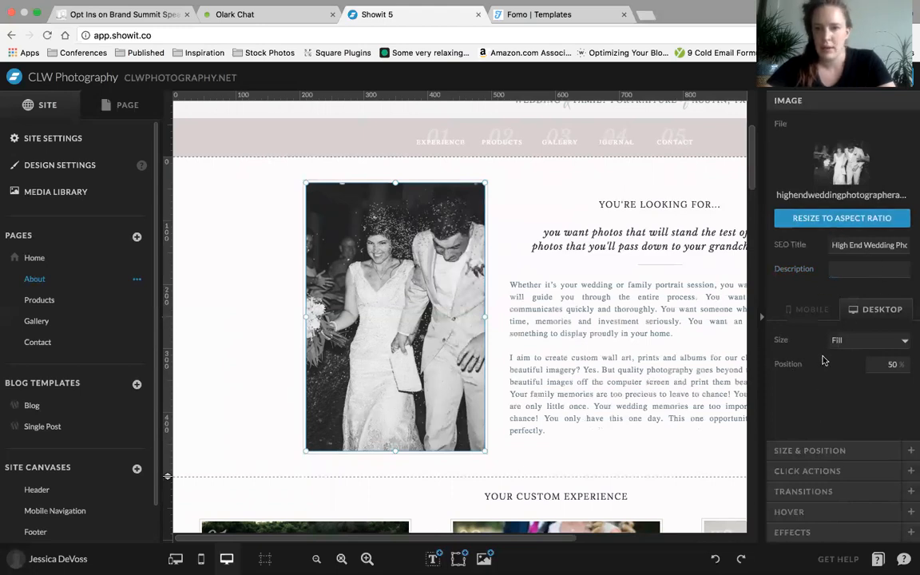
- Set the wedding photo's desktop sizing to Scale, trying 200 percent and settling on 300 percent
click(863, 341)
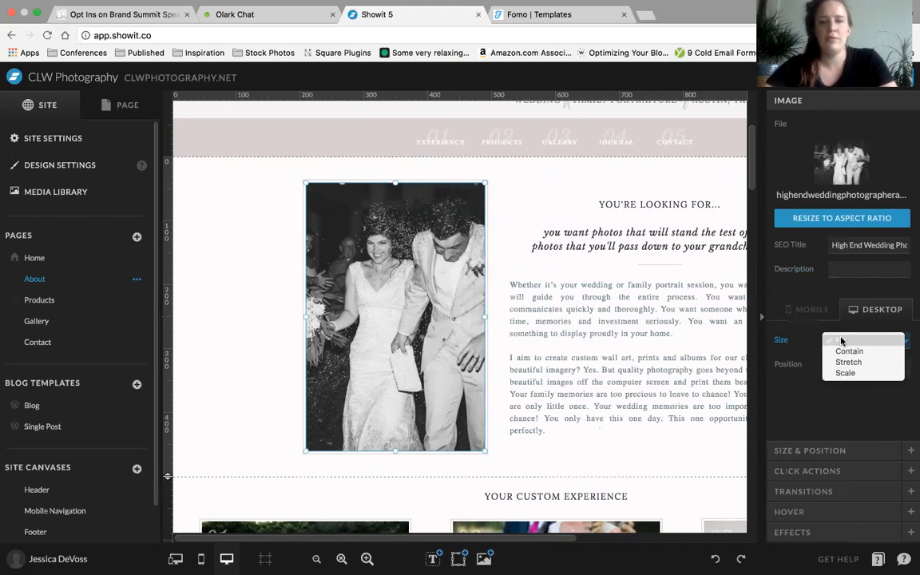
click(869, 374)
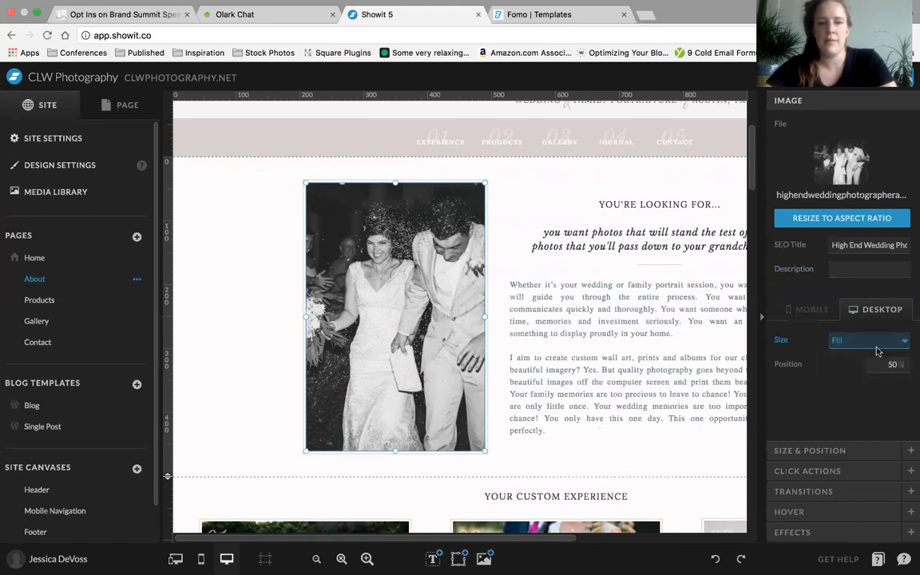
click(894, 364)
key(BackSpace)
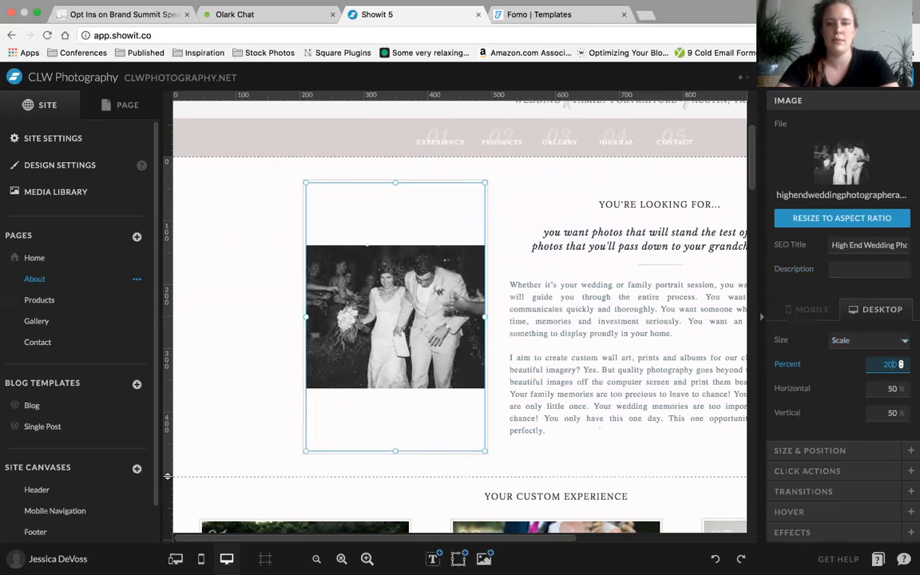
text(200)
key(Tab)
click(887, 364)
key(Tab)
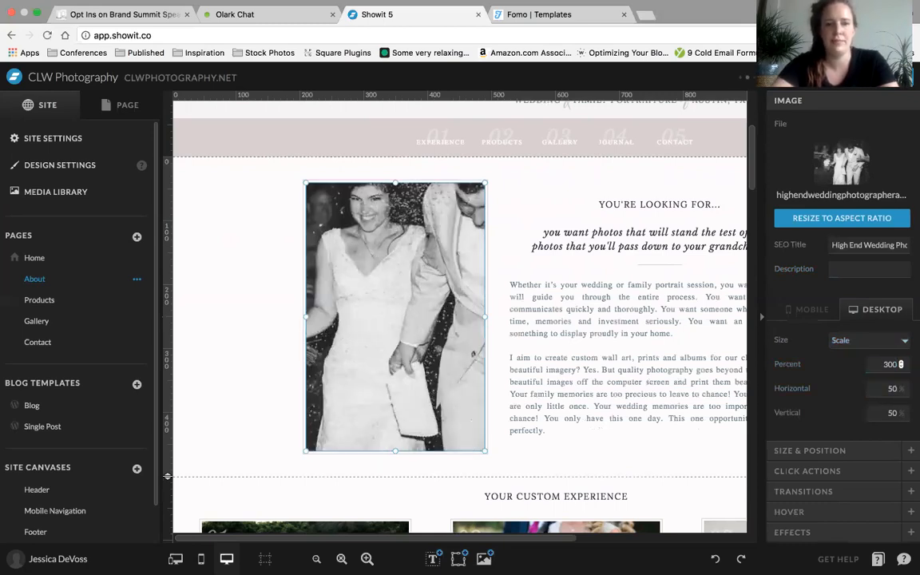
- Try horizontal positions of 100% and 0% for the scaled wedding photo
click(877, 388)
text(1000)
key(Return)
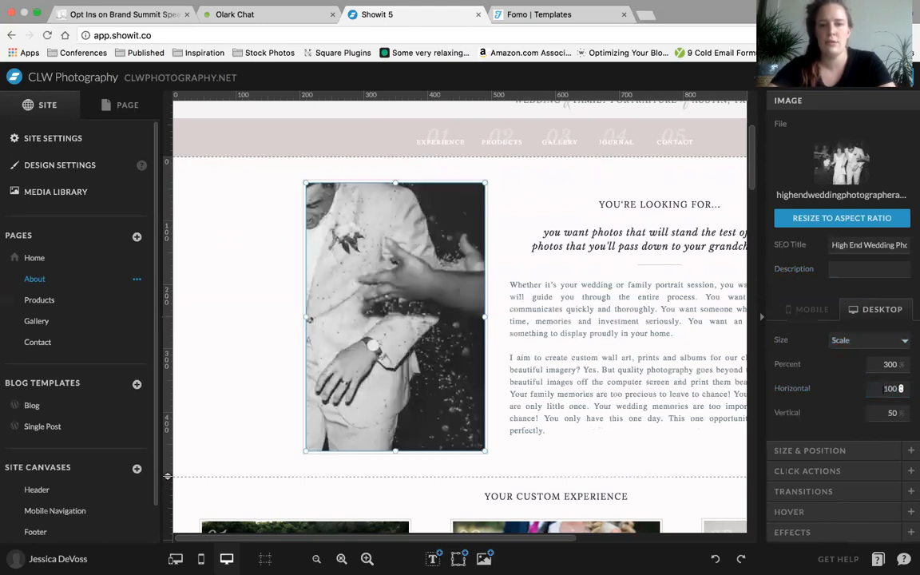
key(BackSpace)
key(BackSpace)
key(BackSpace)
text(0)
key(Return)
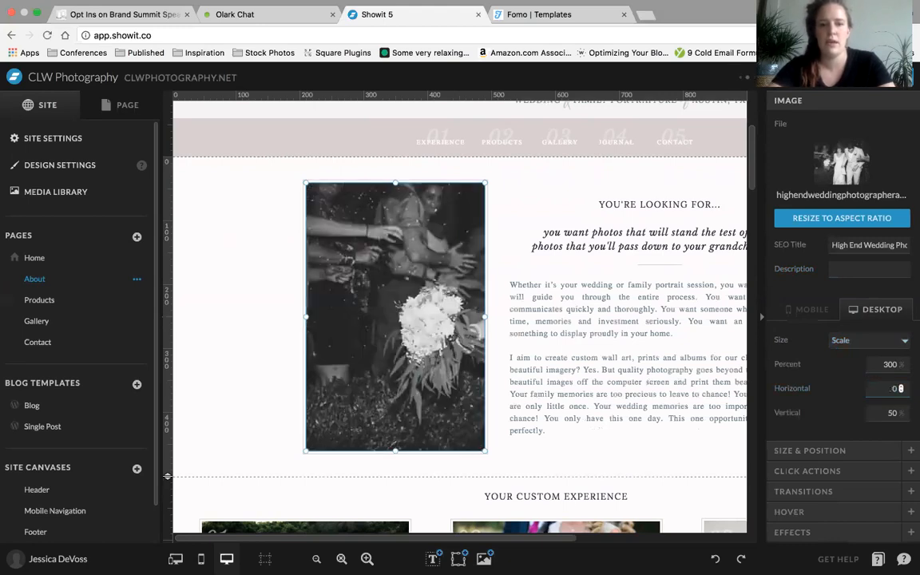
- Set the scaled wedding photo's horizontal position to 30%
click(898, 390)
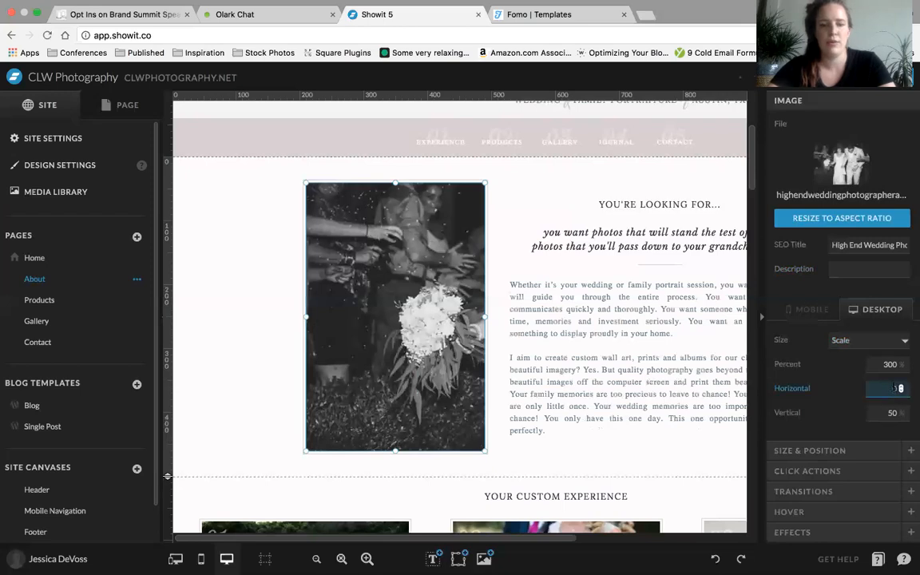
text(20)
key(Return)
click(898, 389)
key(Tab)
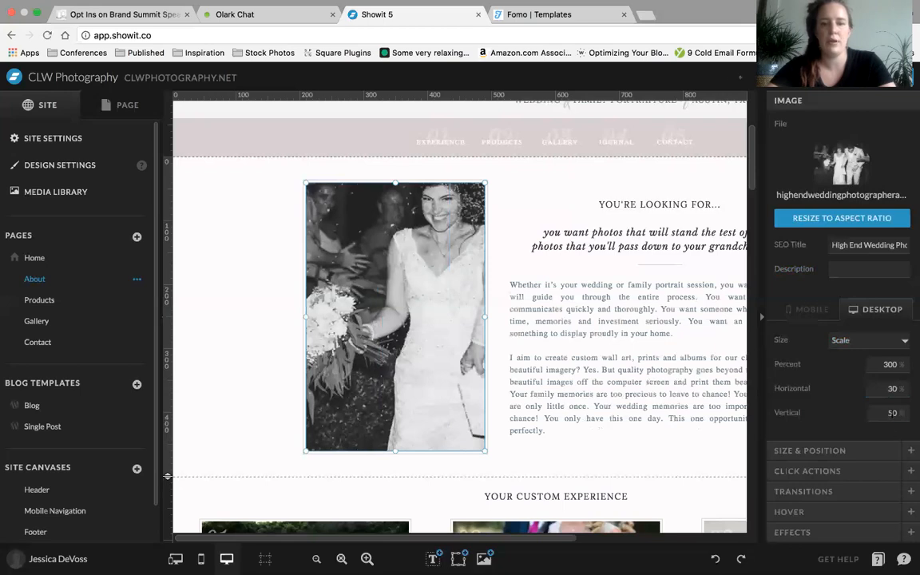
- Try vertical positions of 100% and 0% for the scaled wedding photo
text(100)
key(Return)
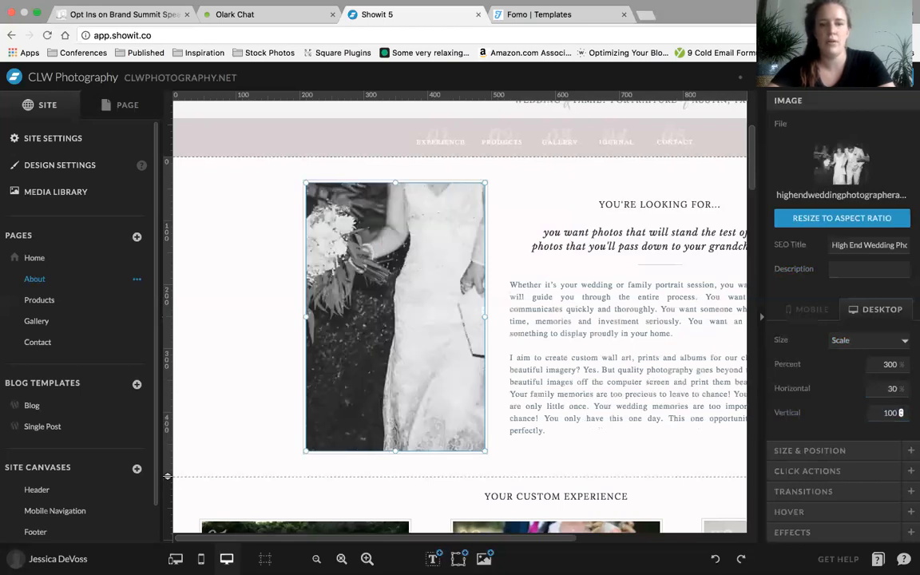
click(901, 413)
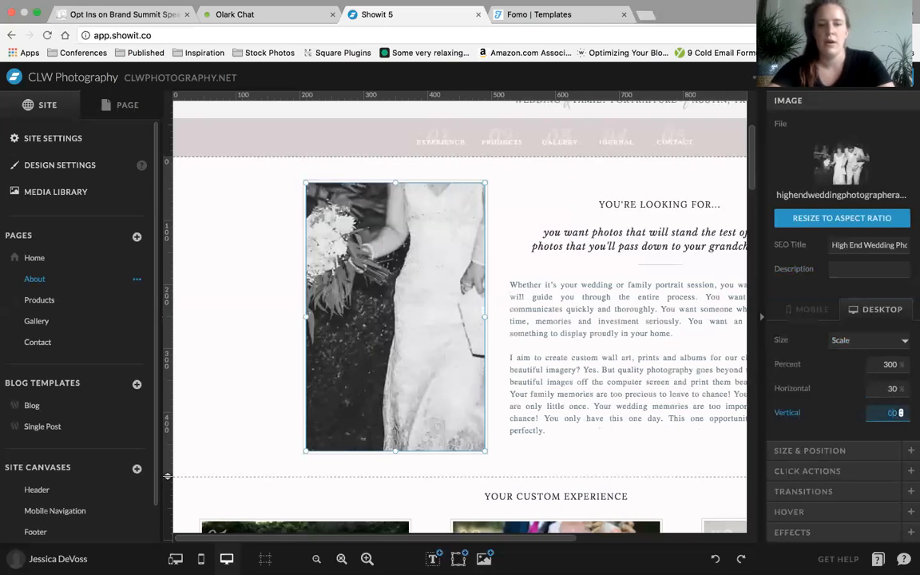
text(0)
key(Return)
- Set the wedding photo's vertical position to 50% and switch its sizing back to Fill
click(900, 413)
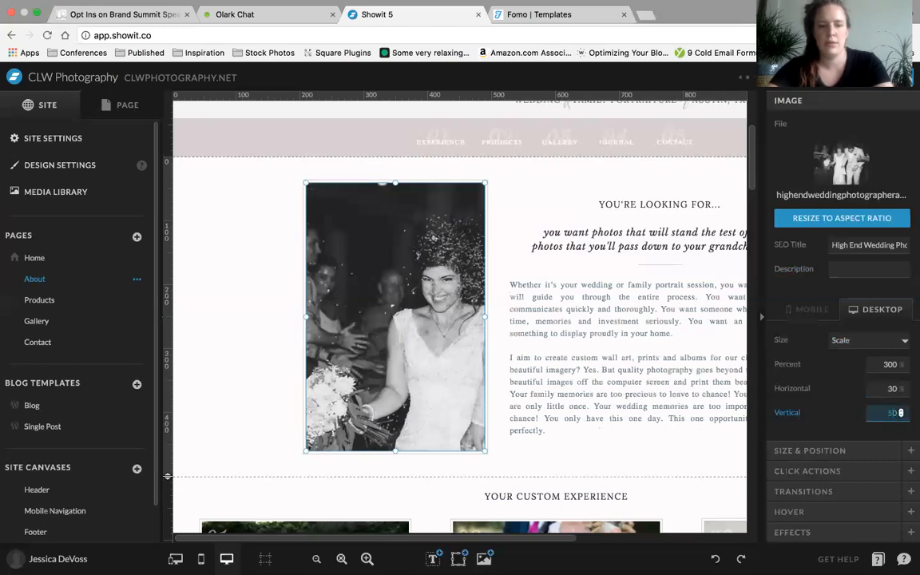
text(50)
key(Return)
click(886, 341)
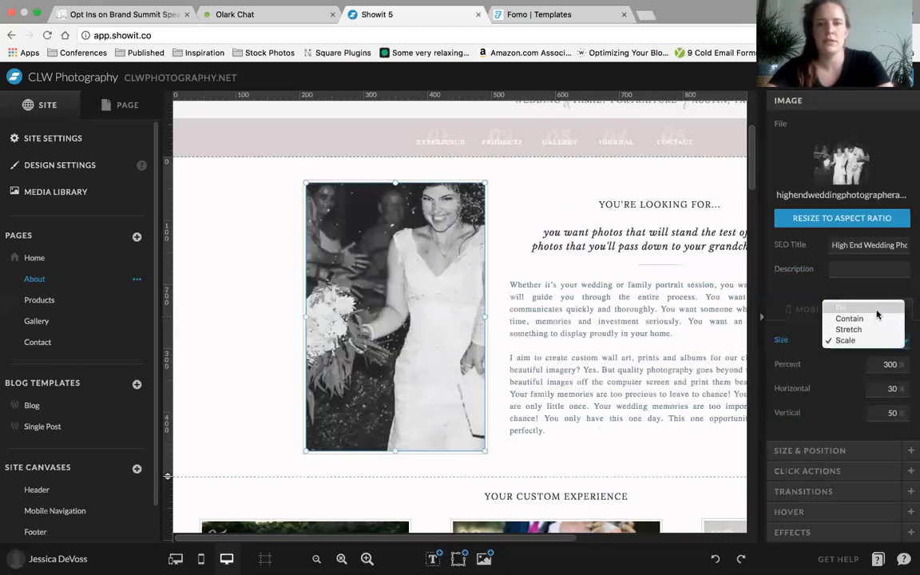
click(867, 308)
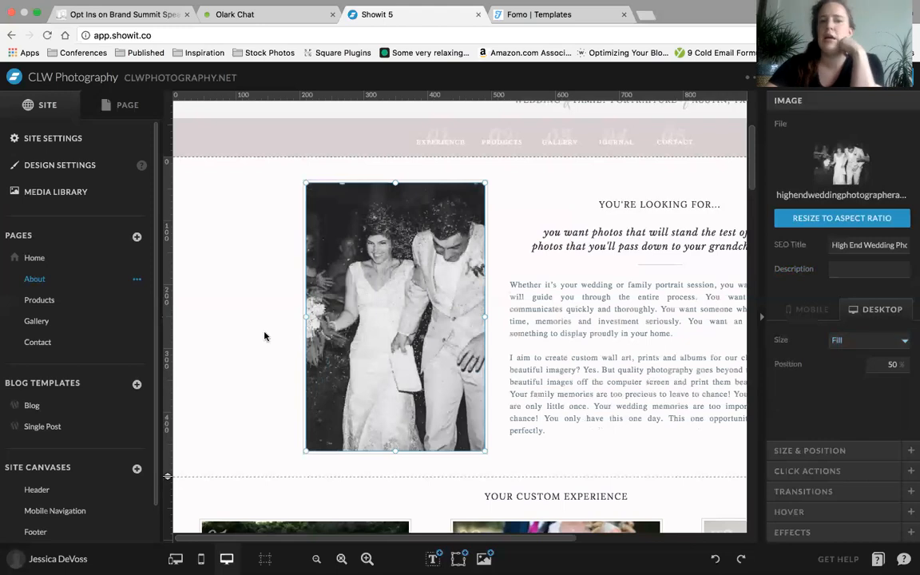
click(265, 336)
scroll(266, 336, down, 2)
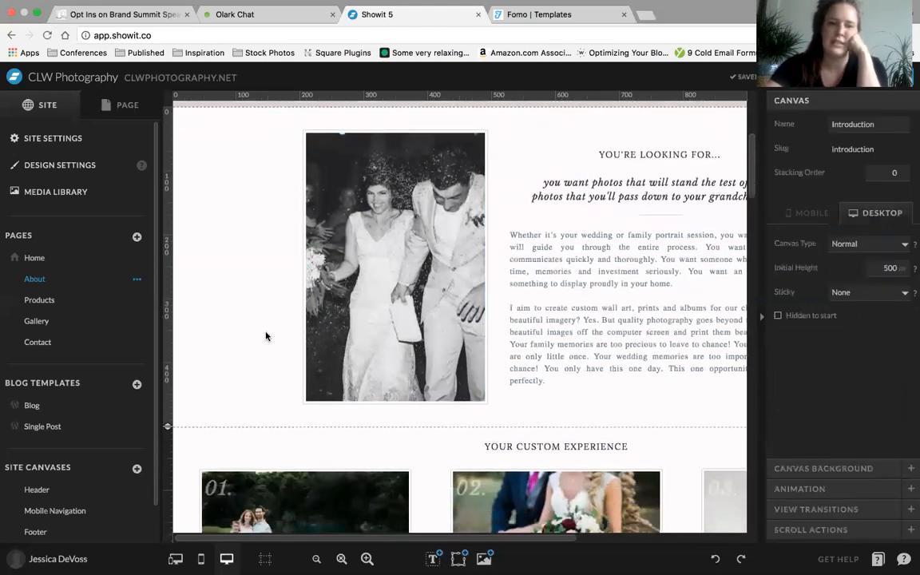
scroll(266, 336, down, 5)
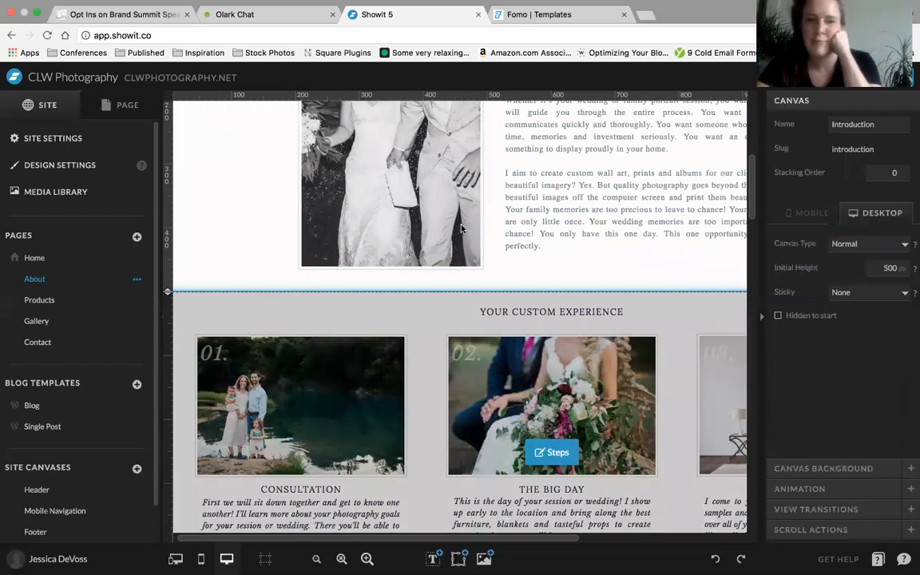
- Try Fill positions of 100% and 0% for the wedding photo, and return its position to 50%
click(413, 202)
scroll(558, 231, up, 6)
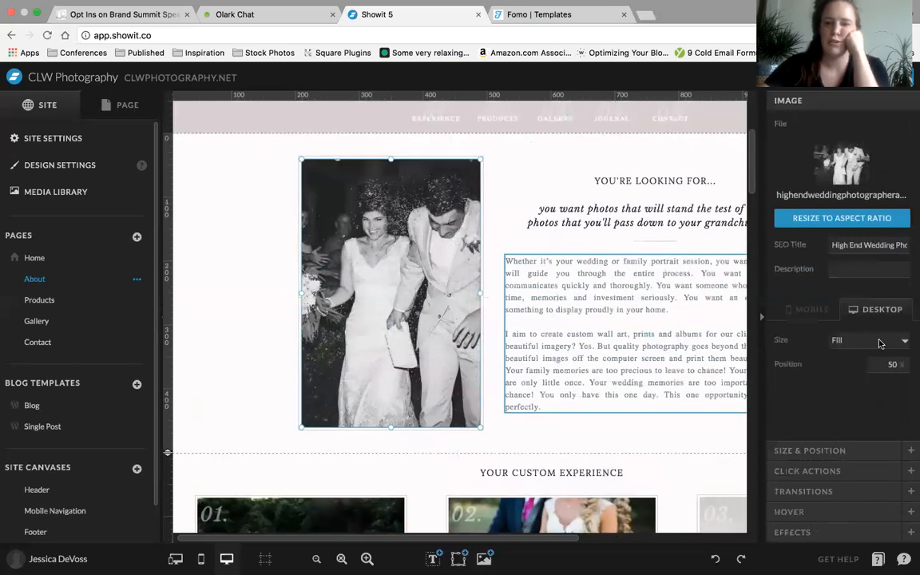
click(894, 364)
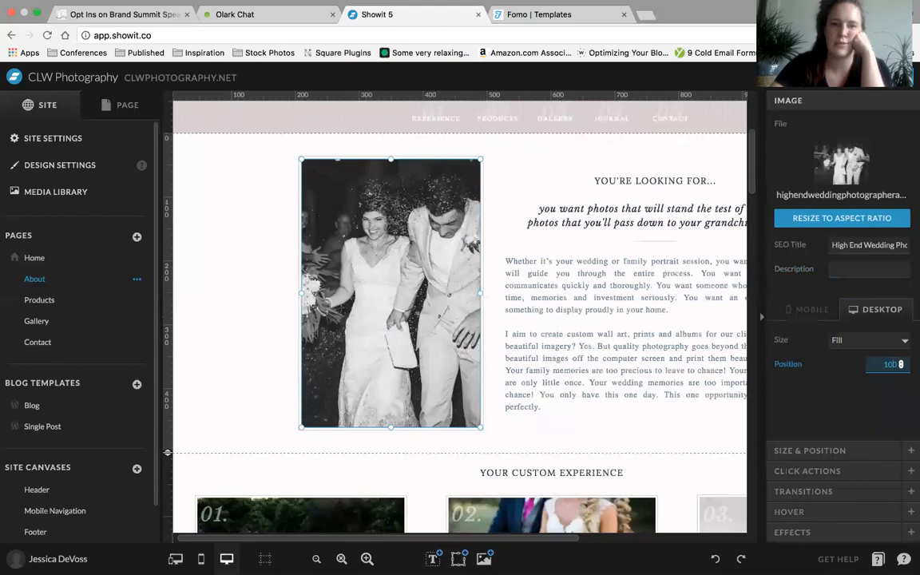
key(Return)
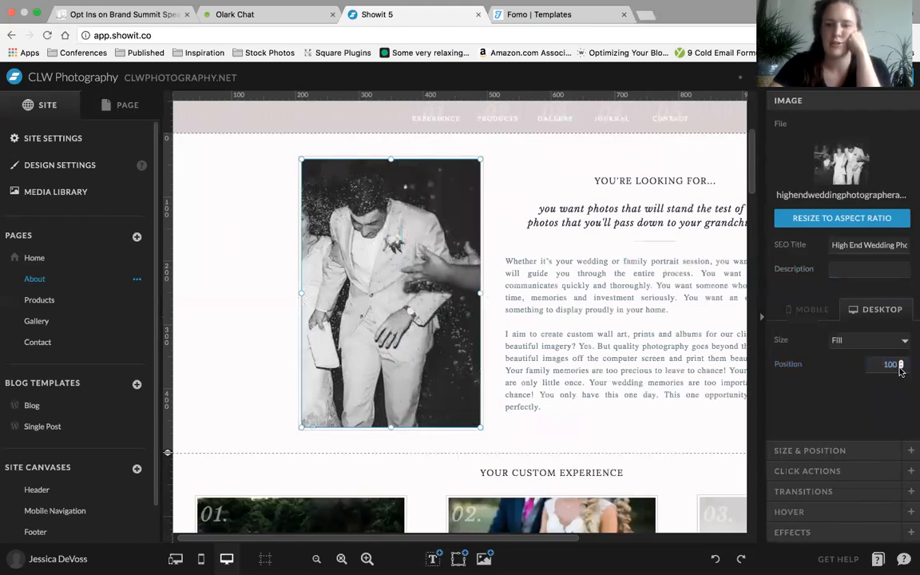
drag(882, 364, 865, 366)
text(0)
key(Return)
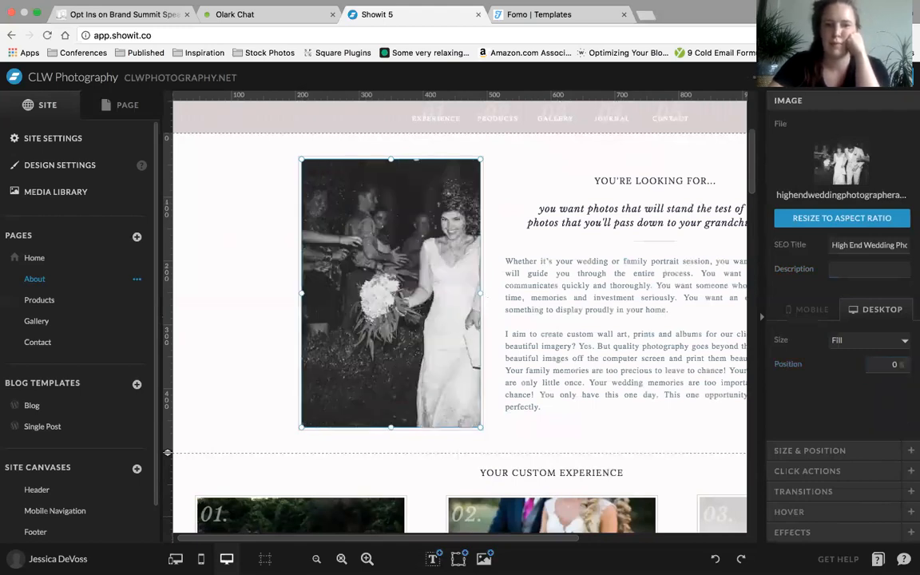
click(882, 364)
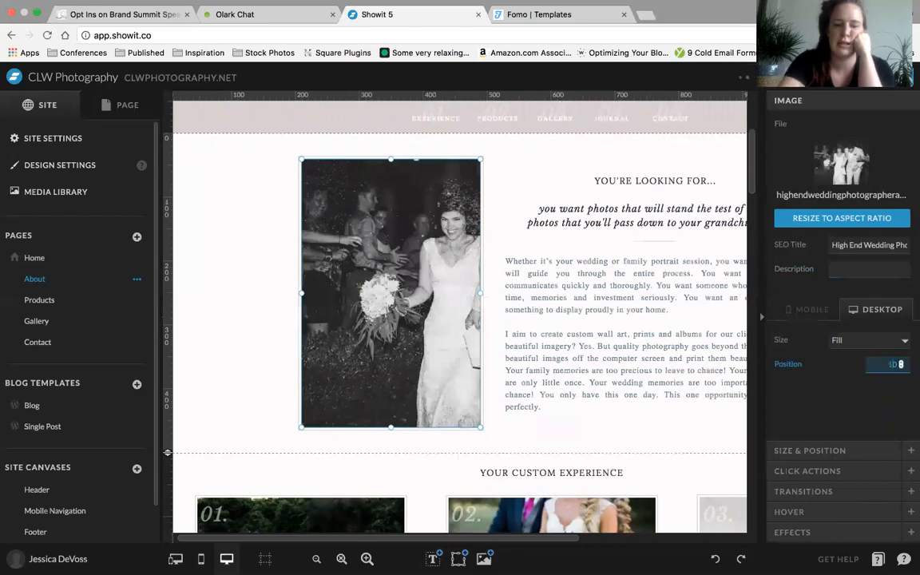
text(50)
key(Return)
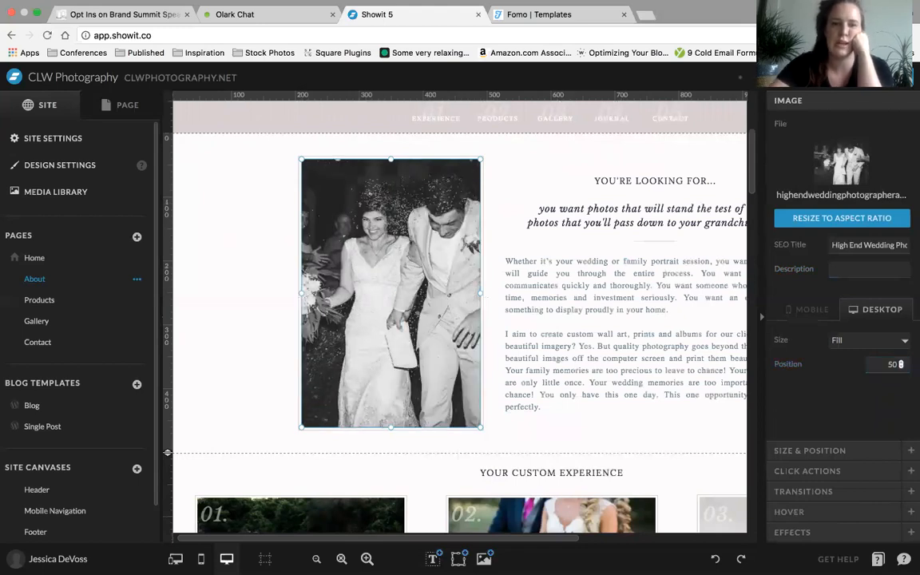
click(223, 352)
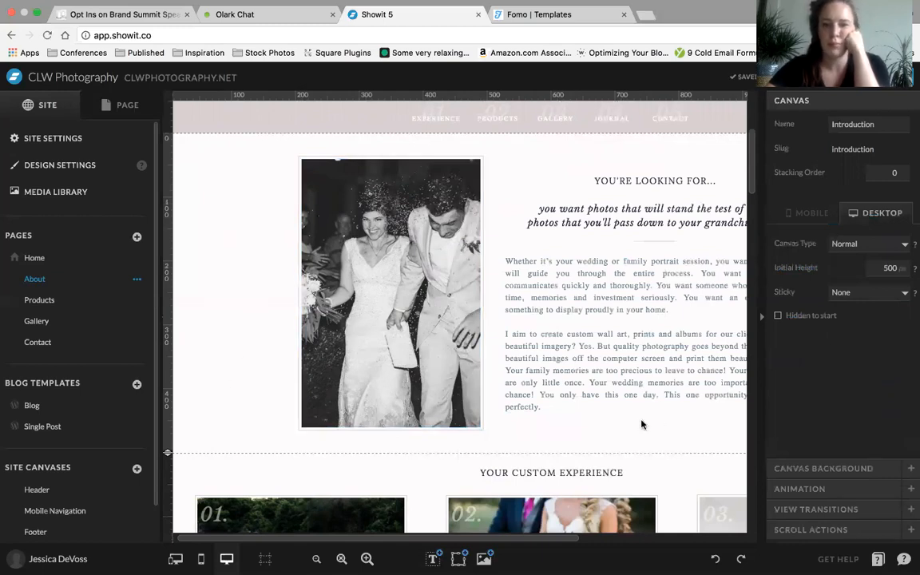
- Examine the size and position settings of the wedding photo, its frame, the italic quote, the divider line and the body paragraph
scroll(641, 424, down, 2)
scroll(412, 324, up, 2)
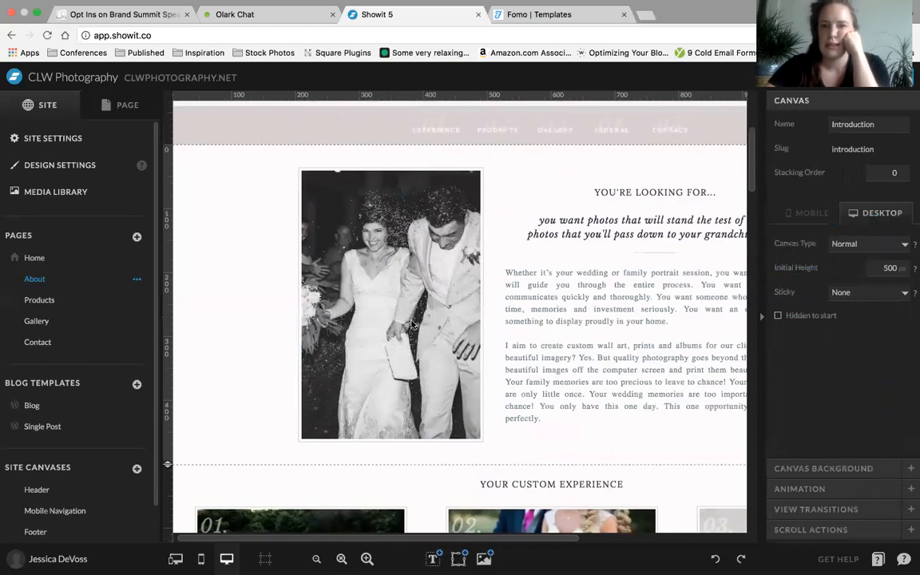
click(412, 323)
click(840, 448)
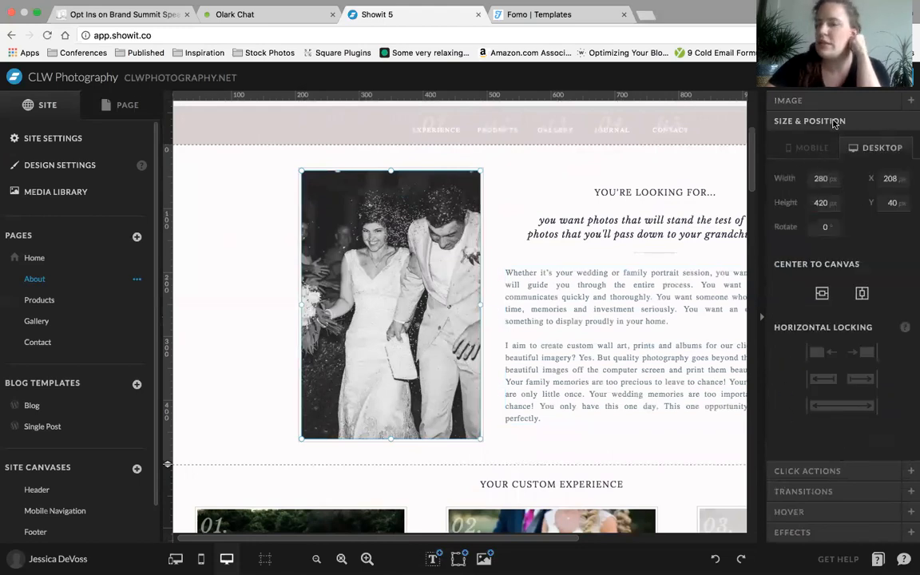
click(596, 307)
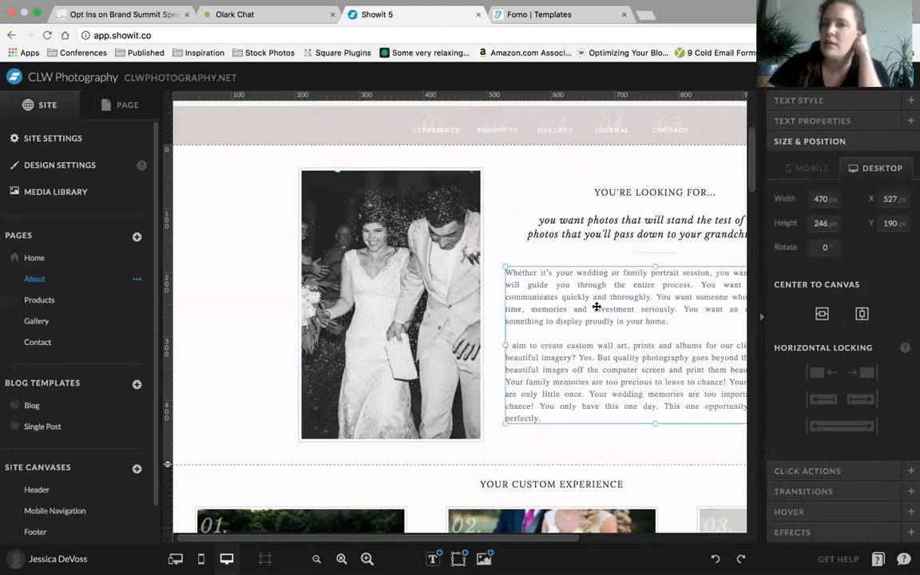
click(555, 220)
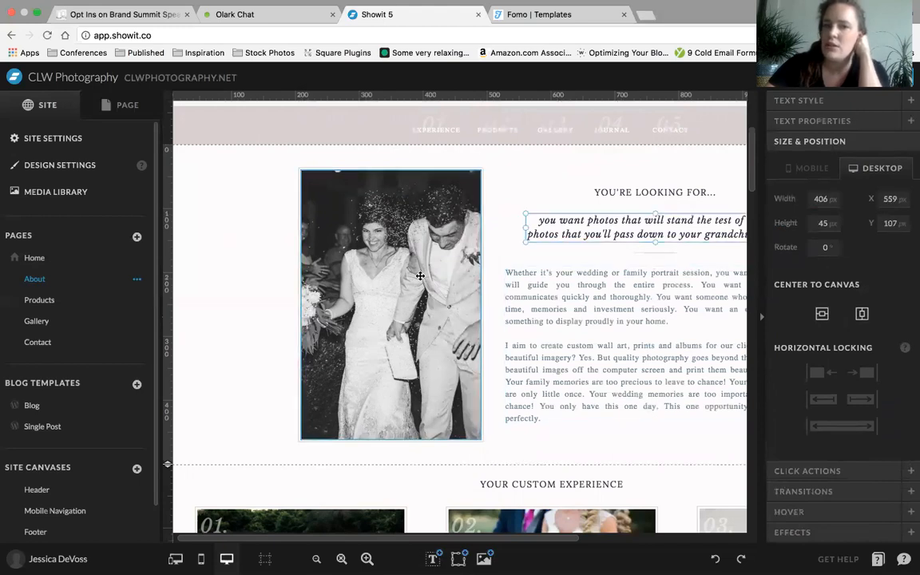
click(420, 275)
click(648, 254)
click(451, 236)
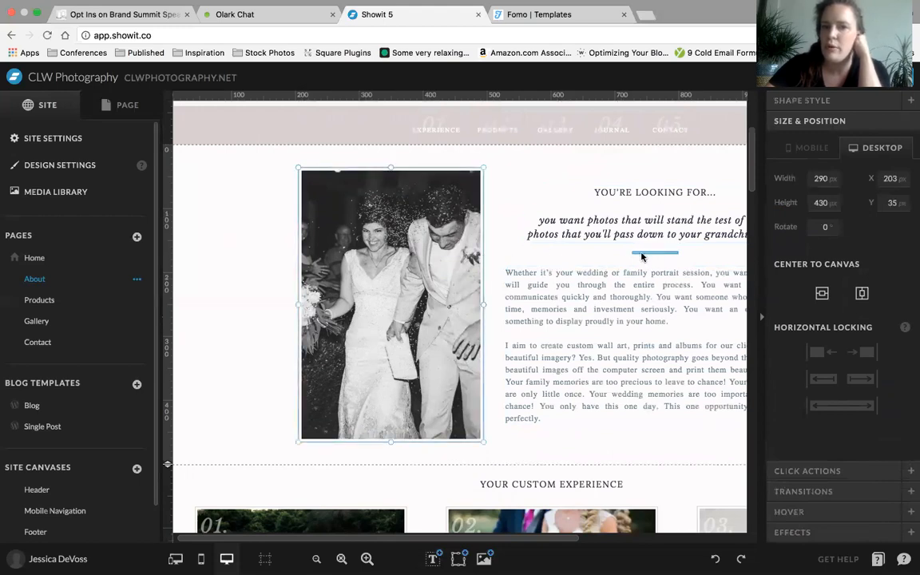
click(503, 232)
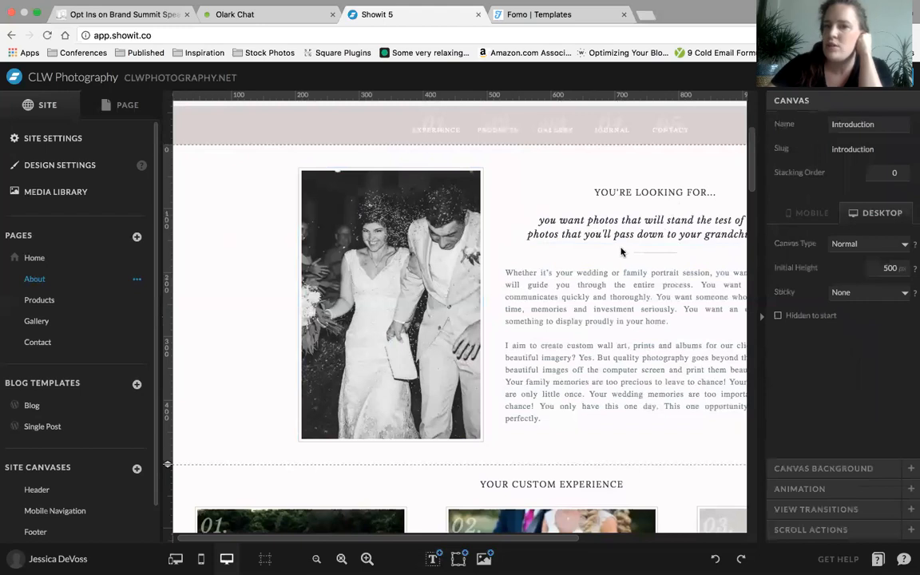
click(533, 276)
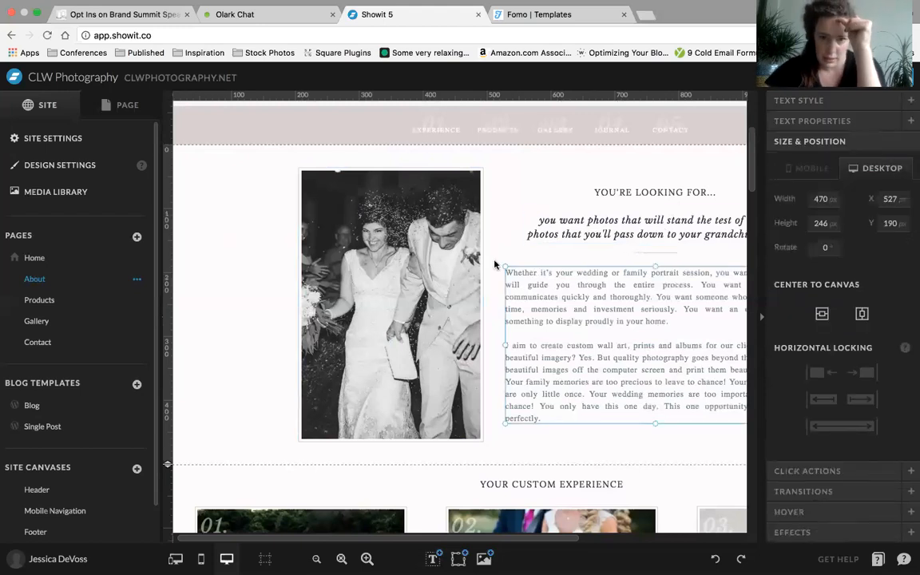
click(402, 240)
click(828, 178)
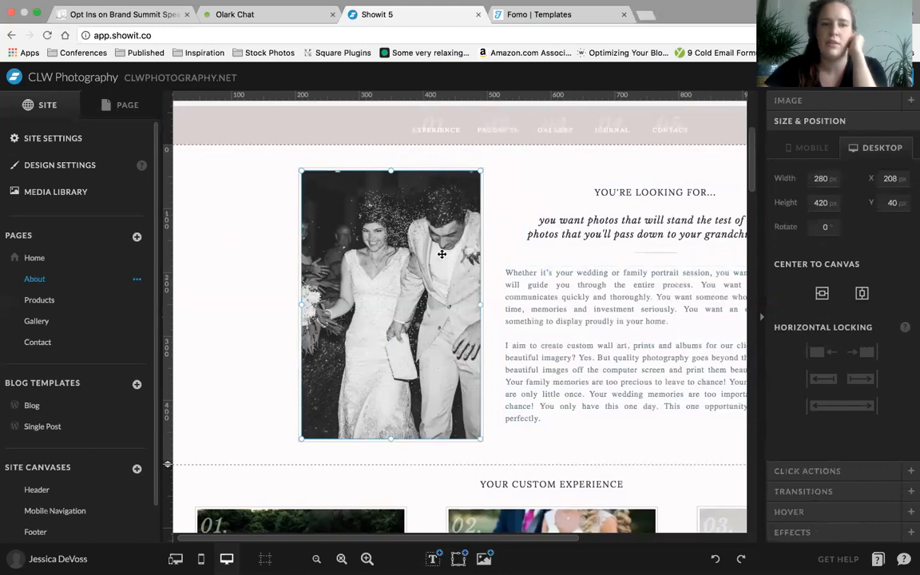
- Set the height of the thin divider line below the italic quote to 1 px
click(667, 253)
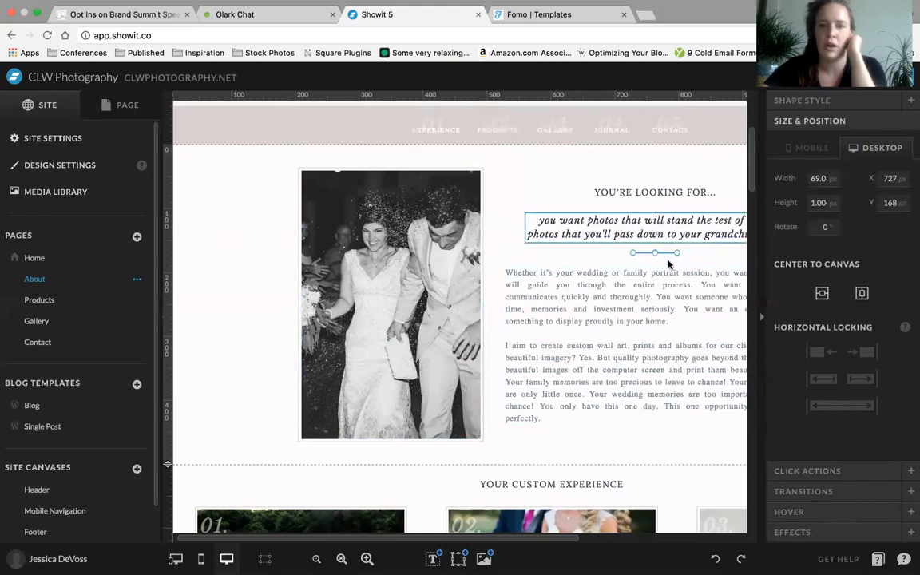
click(831, 202)
text(1)
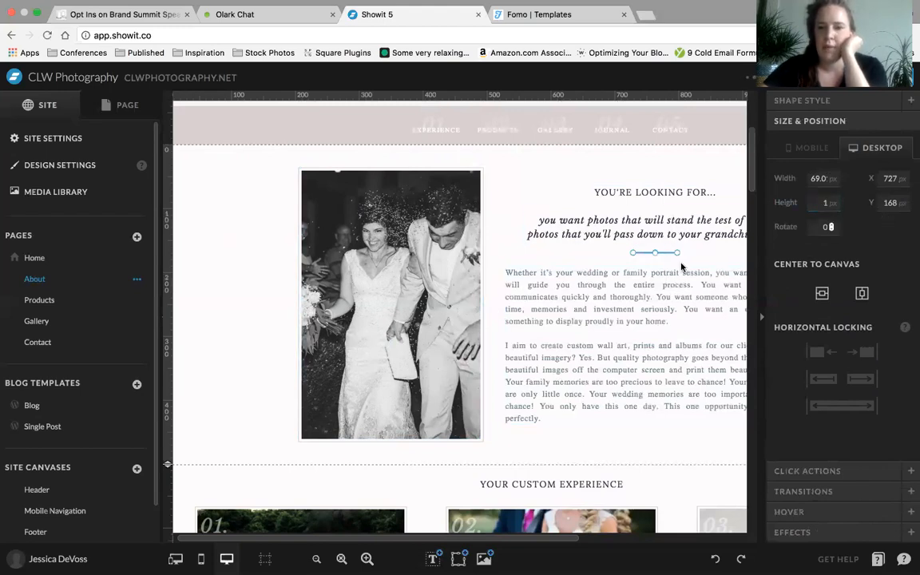
click(563, 258)
- Try rotating the wedding photo by 10° and 100°, and return its rotation to 0°
click(423, 229)
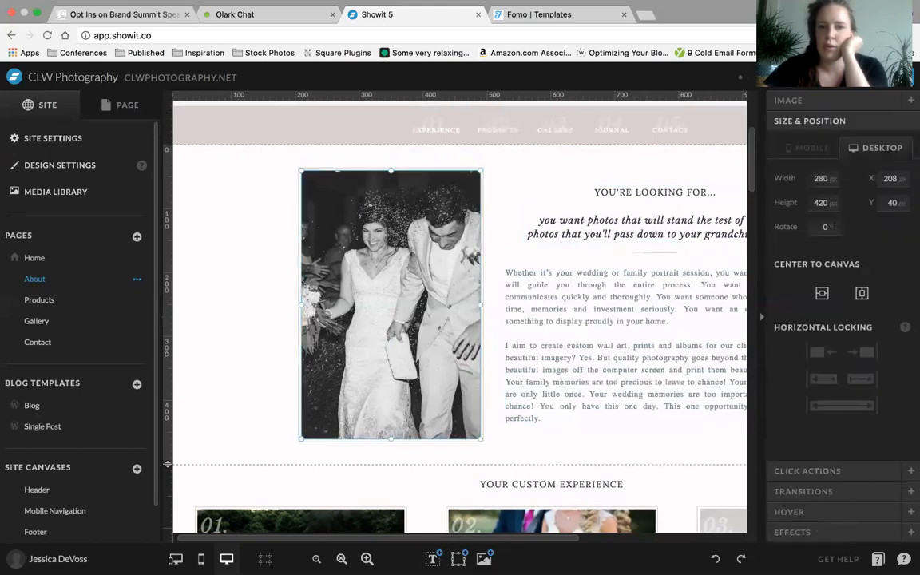
text(10)
key(Return)
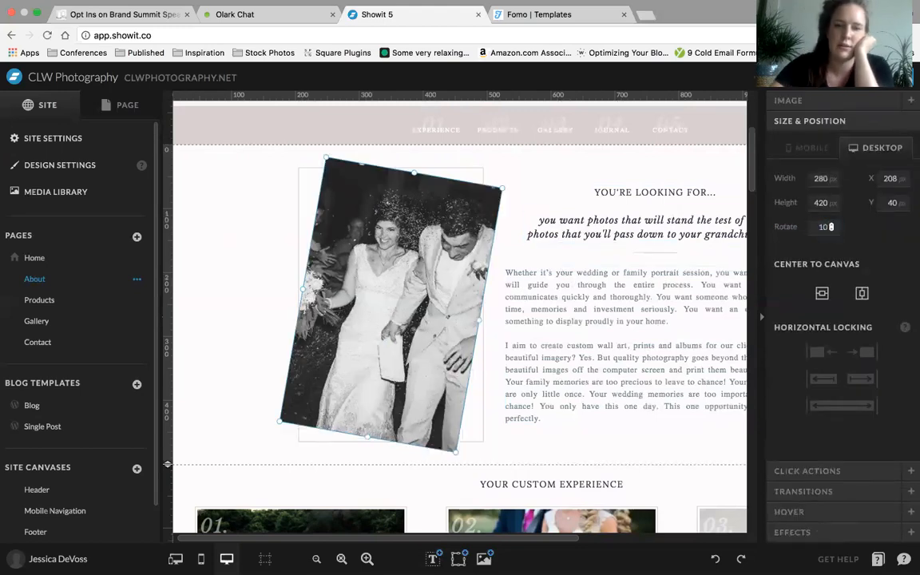
text(100)
key(Return)
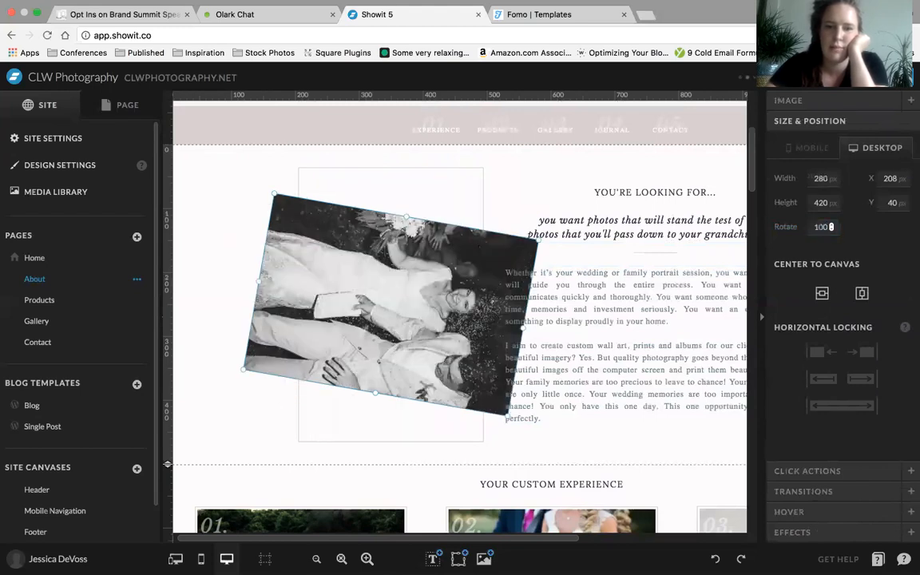
click(831, 227)
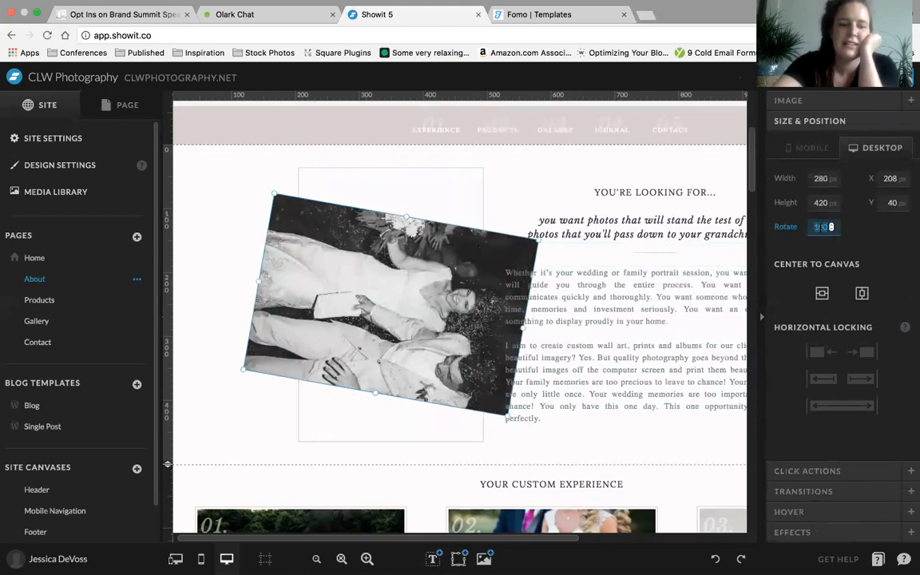
text(0)
key(Return)
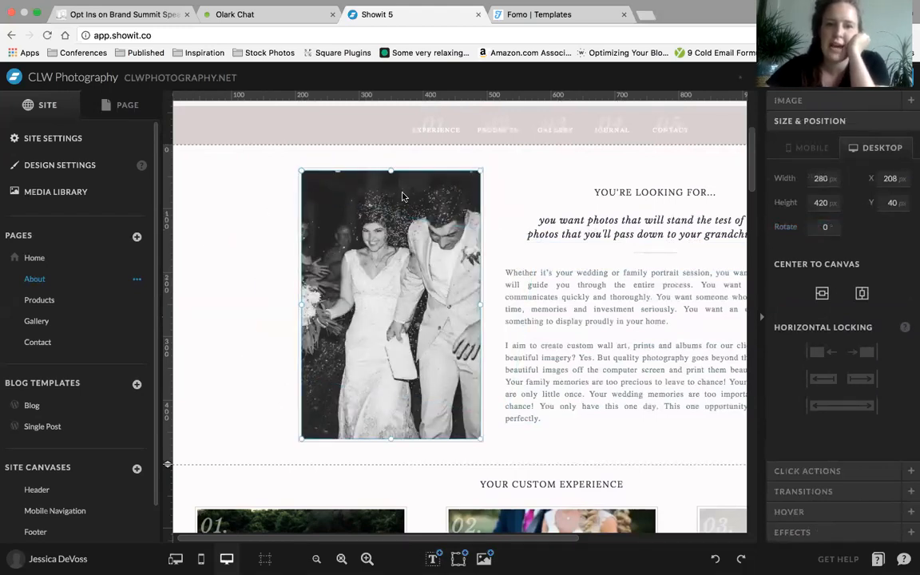
- Try rotating the "You're looking for..." heading by 10° and -10°, and return its rotation to 0°
click(627, 189)
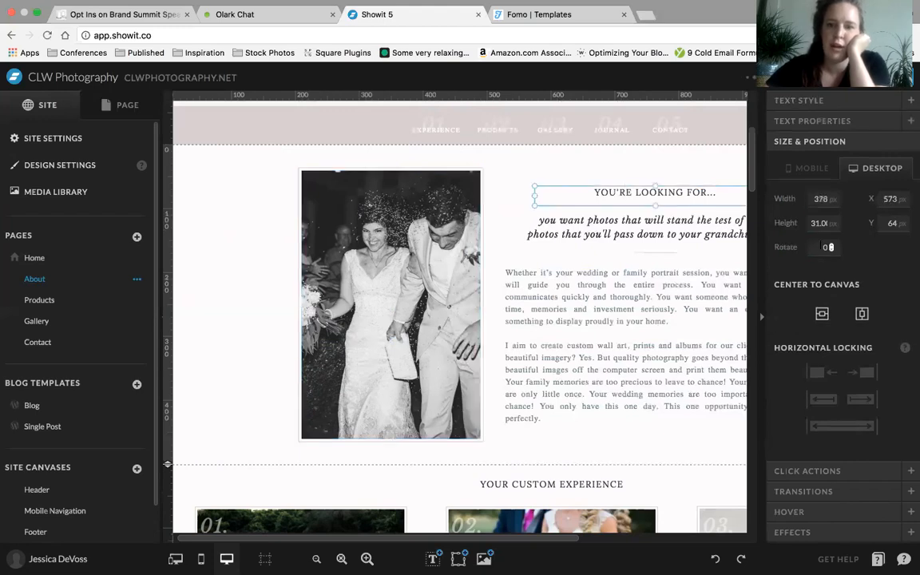
key(Return)
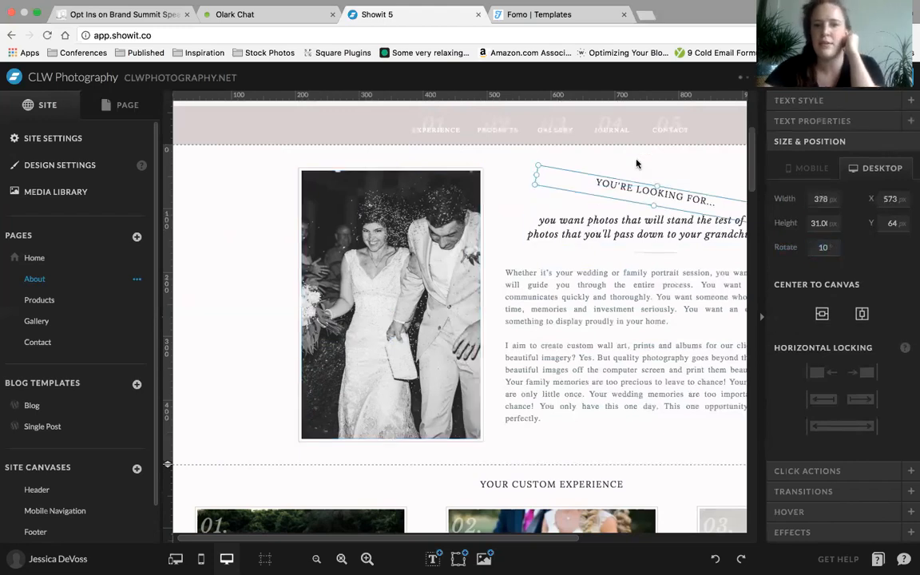
click(672, 164)
click(641, 198)
click(815, 247)
key(Return)
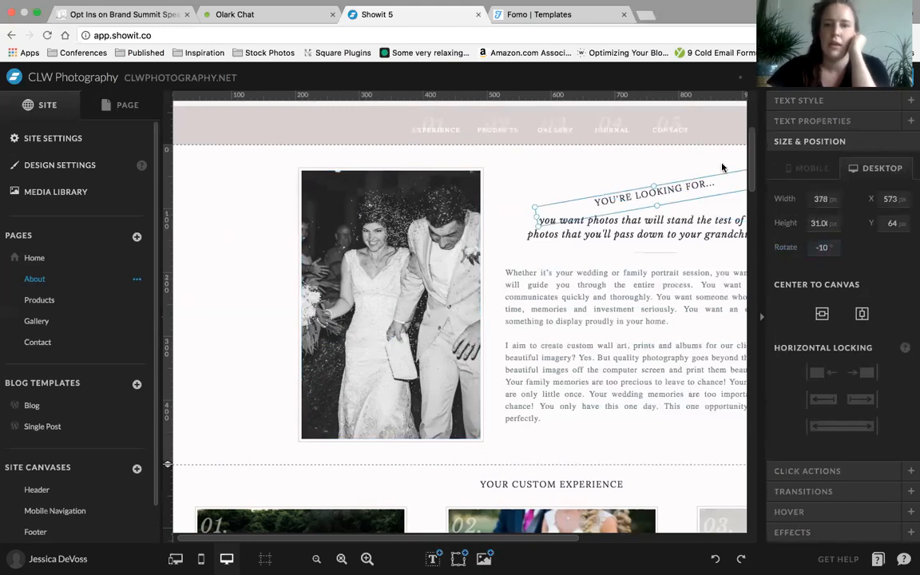
click(678, 169)
scroll(649, 248, right, 3)
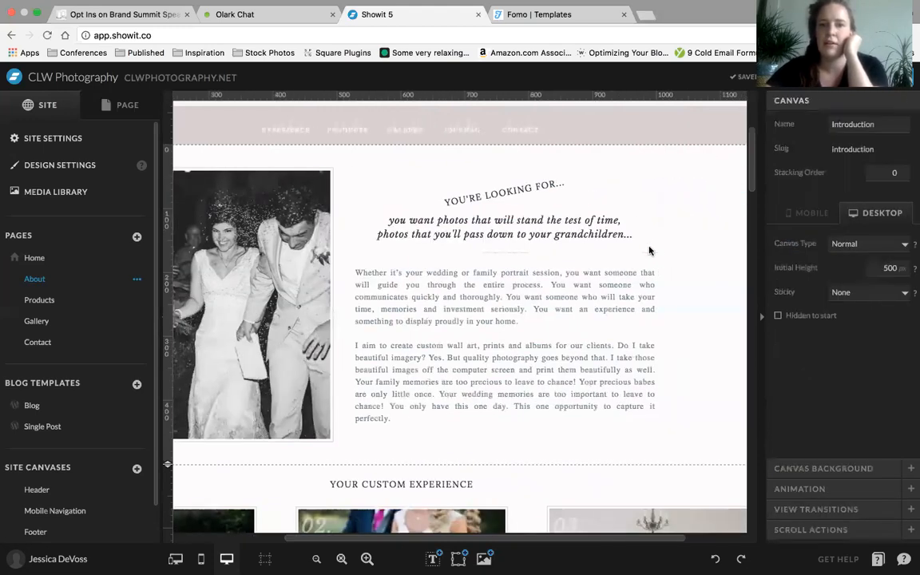
click(530, 184)
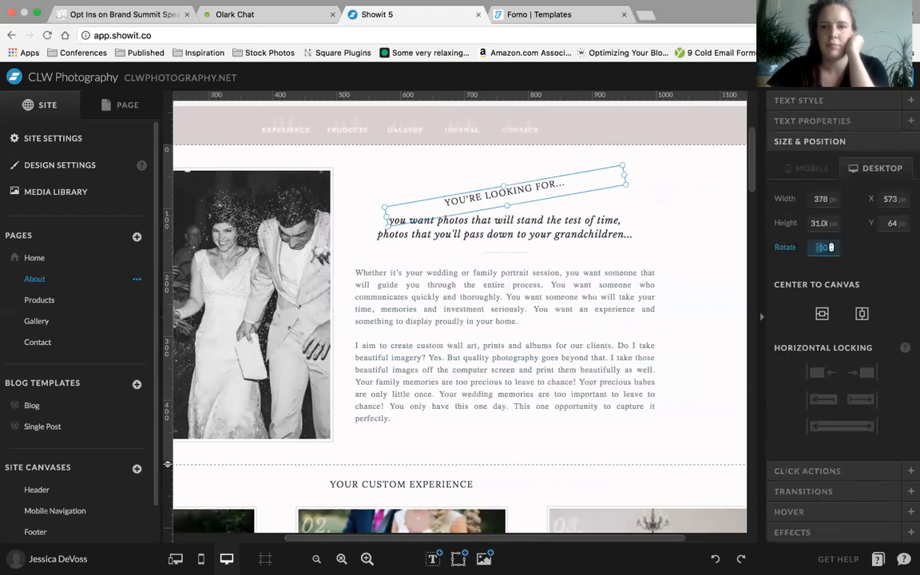
text(0)
key(Return)
click(703, 198)
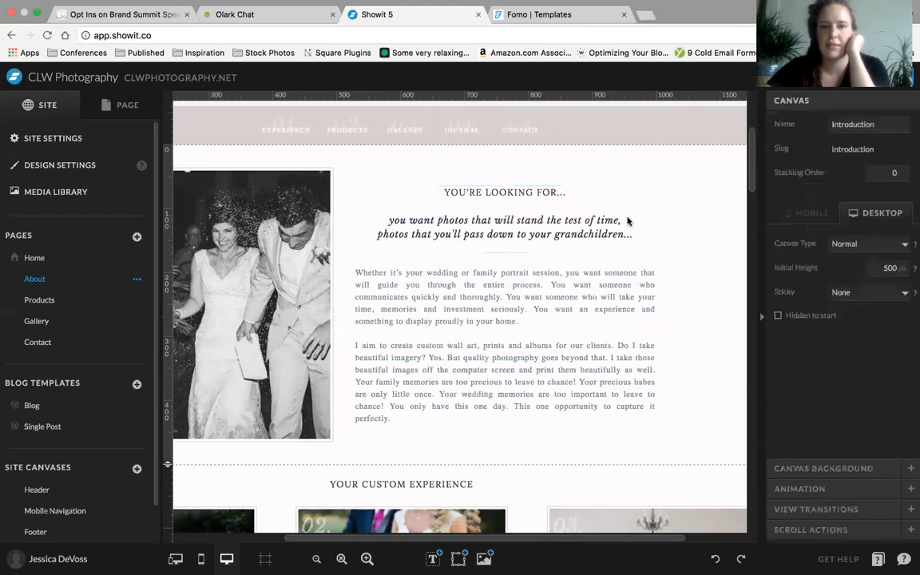
- Try tilting the "You're looking for..." heading freehand to about 331°, and reset its rotation to 0°
click(537, 193)
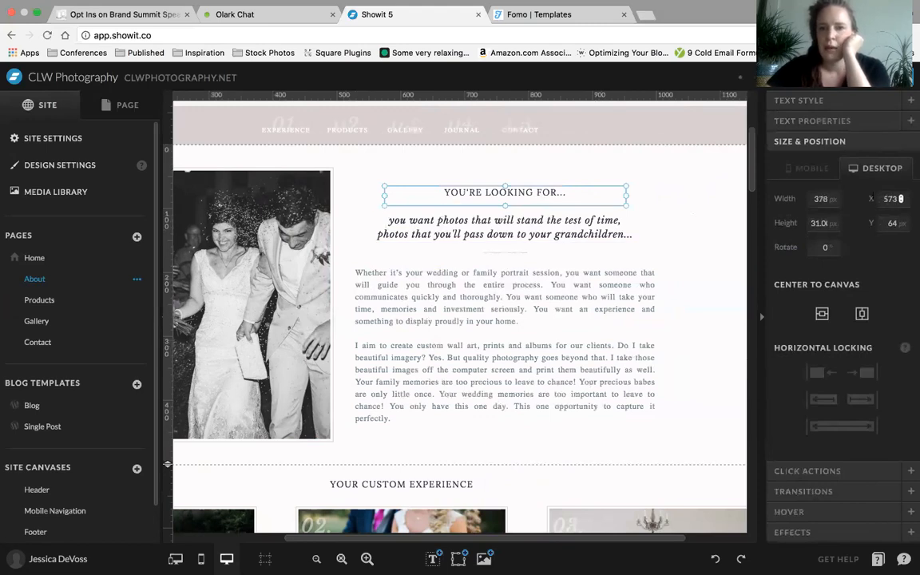
drag(629, 180, 606, 122)
click(830, 247)
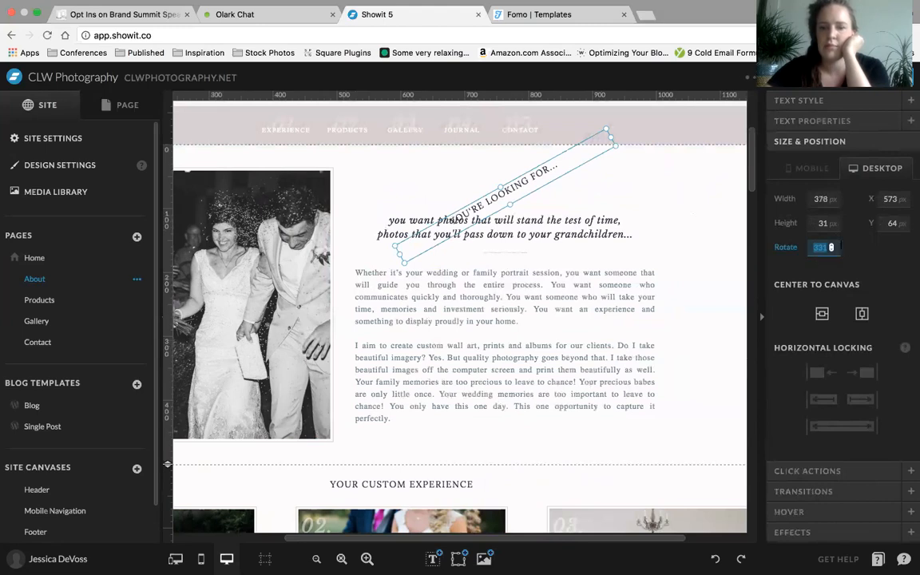
text(0)
key(Return)
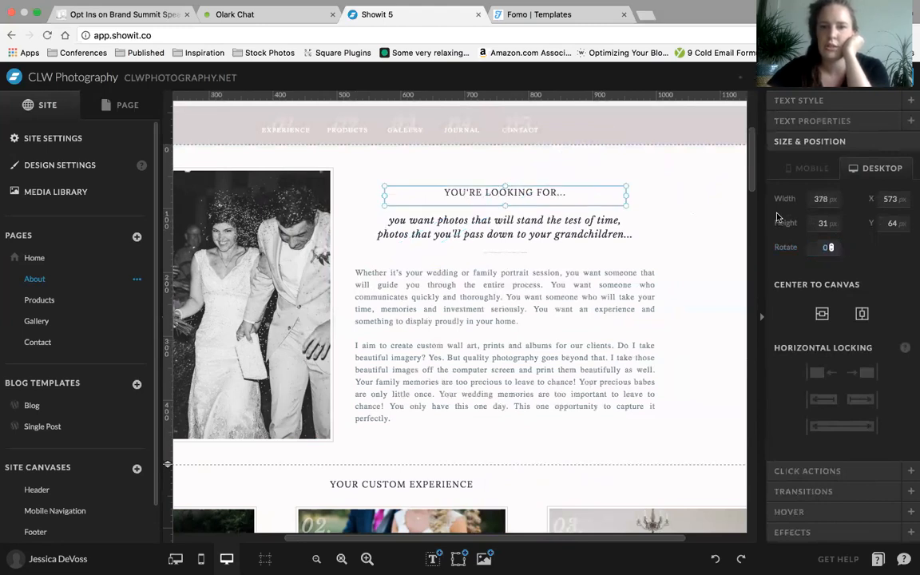
click(701, 198)
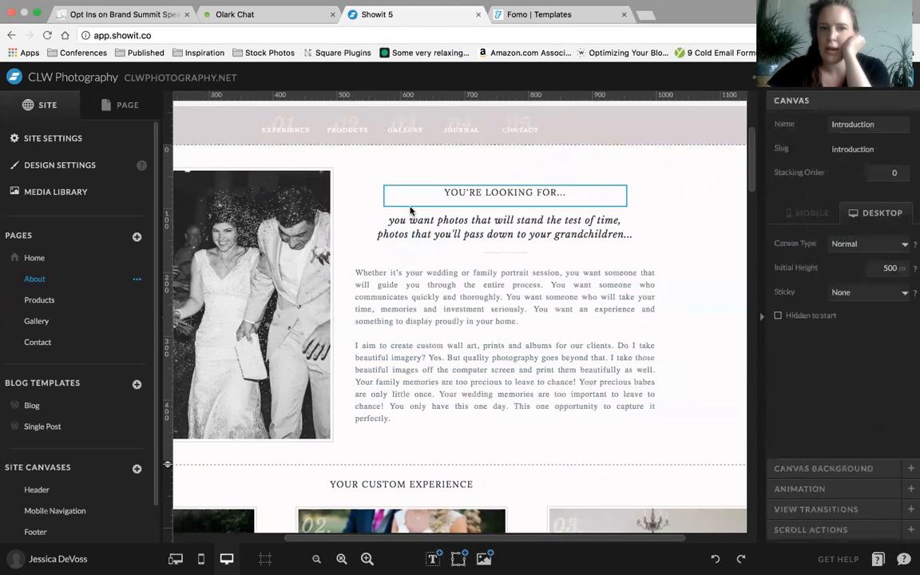
- Try moving the wedding photo to a horizontal position of X 300 px, and undo the move
click(250, 194)
scroll(513, 270, left, 5)
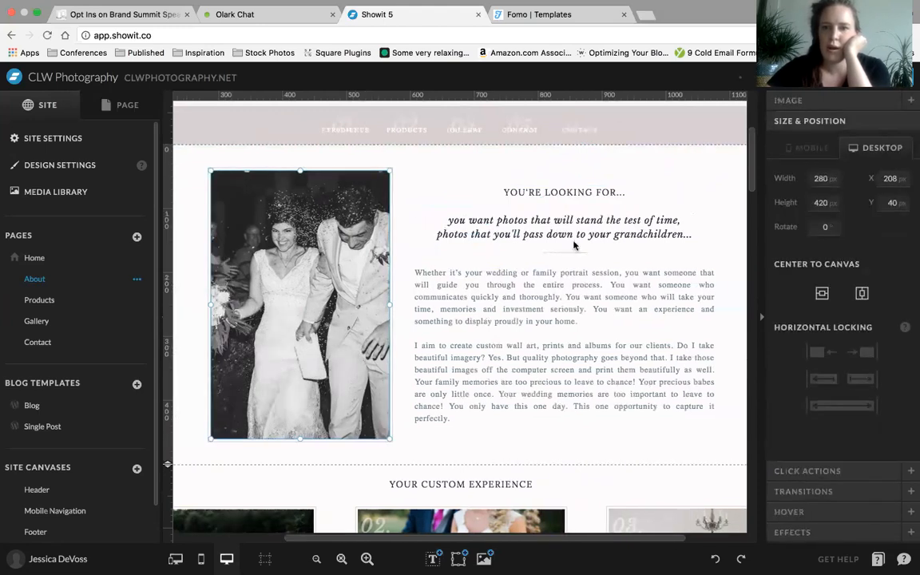
double_click(901, 178)
text(300)
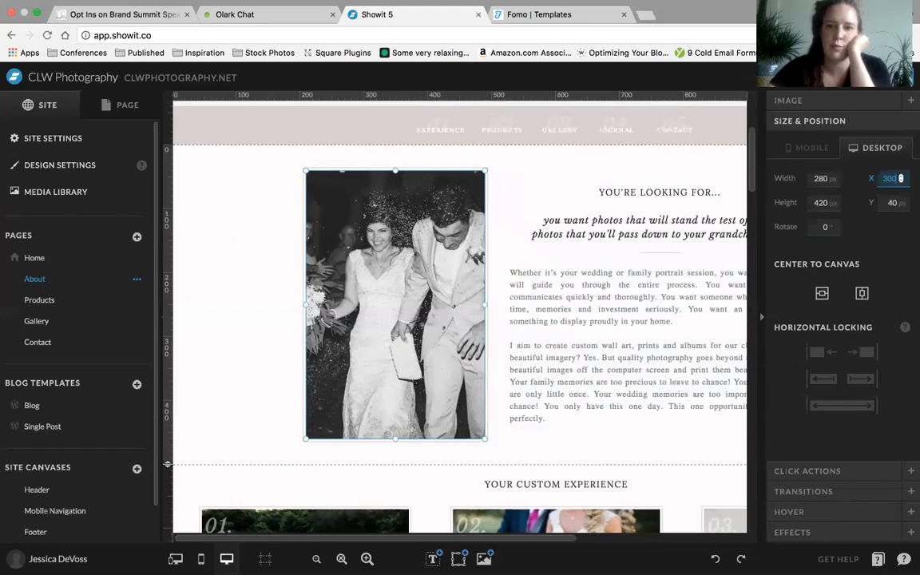
key(Return)
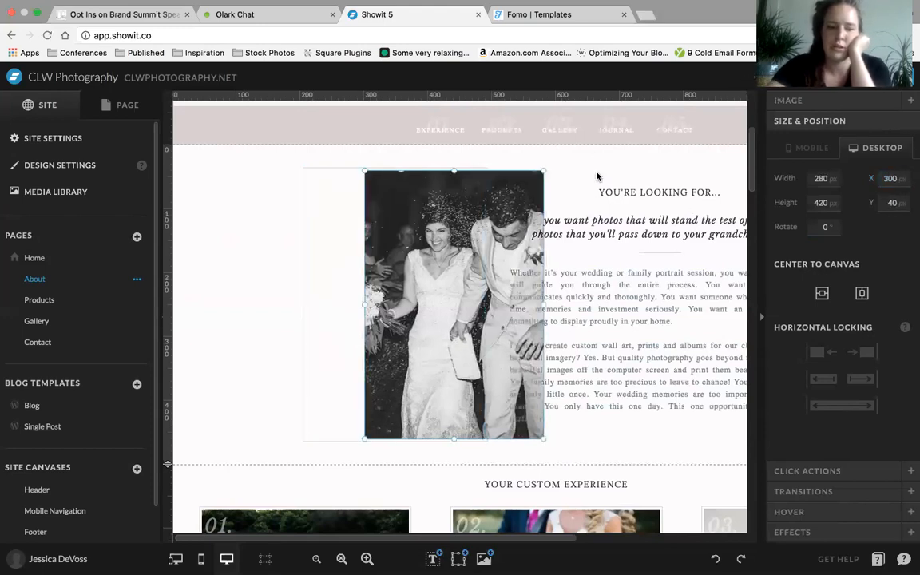
key(super+z)
- Try the wedding photo at Y positions of 1000, 100 and 0 px, and set its X position to 0 px
double_click(883, 202)
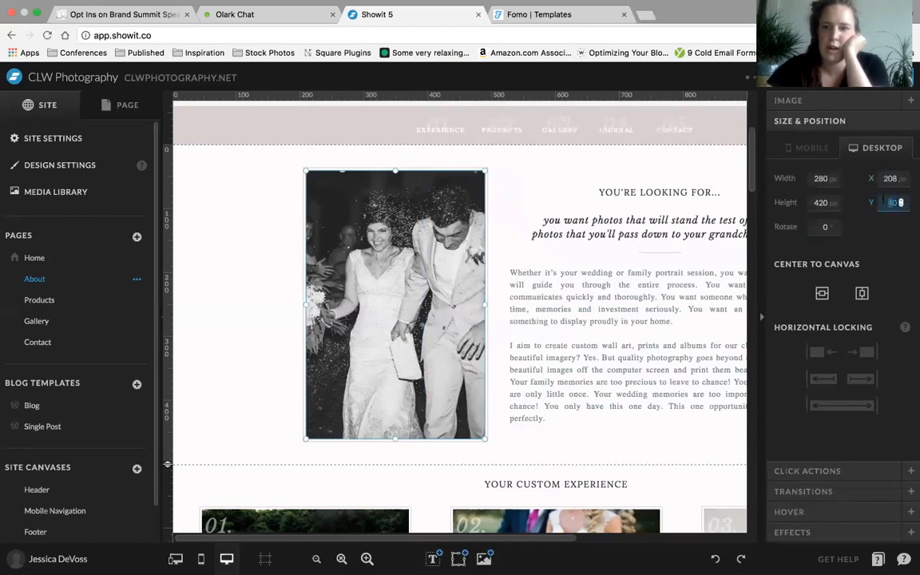
key(Return)
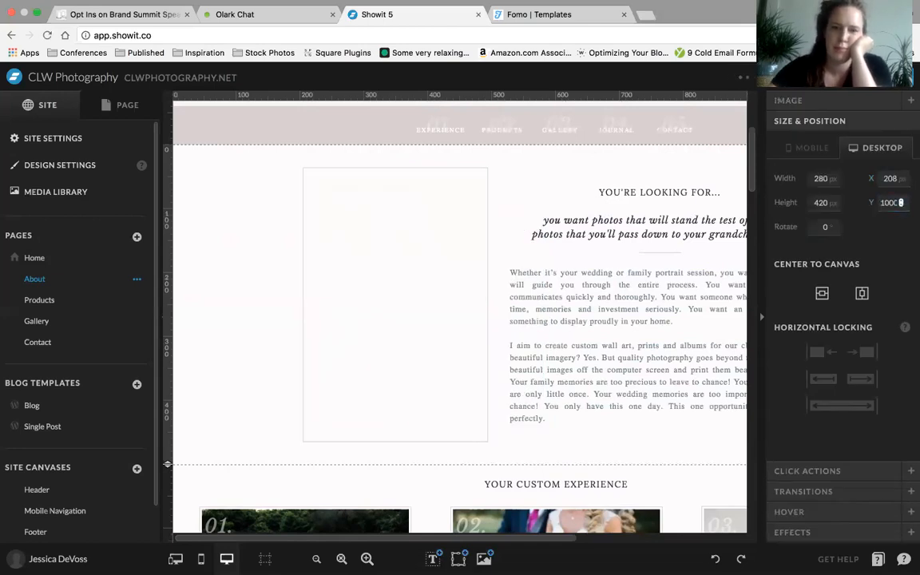
key(BackSpace)
key(Return)
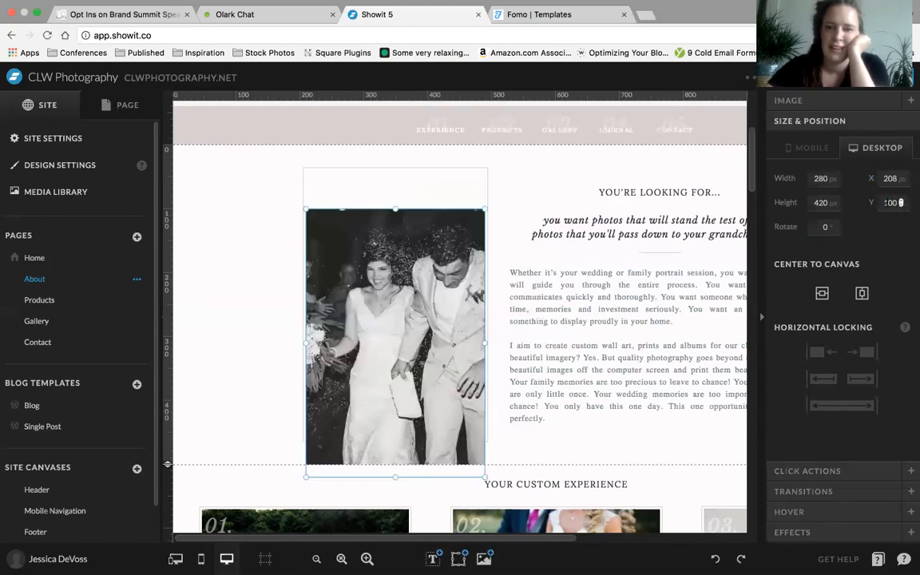
double_click(889, 202)
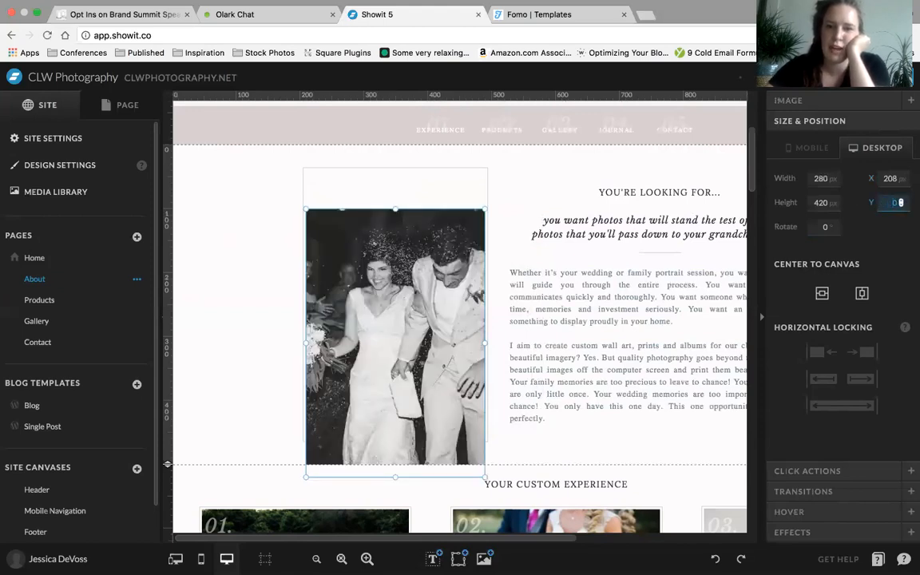
key(Return)
double_click(898, 178)
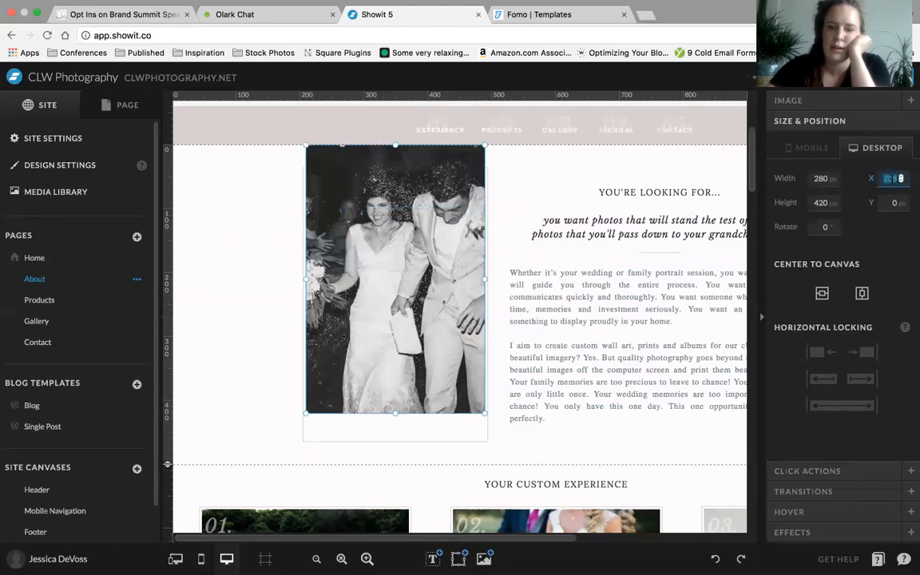
text(0)
key(Return)
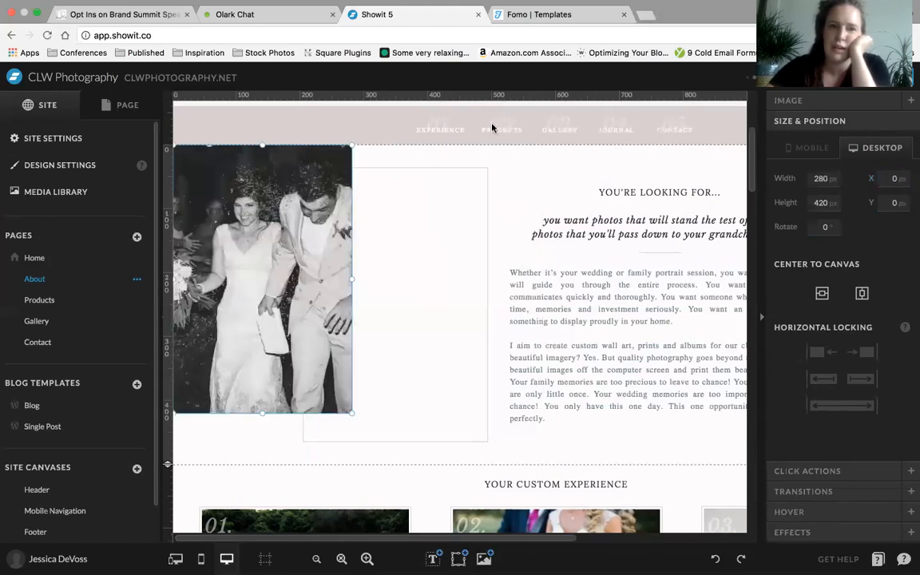
- Undo the trial X and Y changes so the wedding photo is back inside its frame, and deselect it
click(534, 183)
key(super+z)
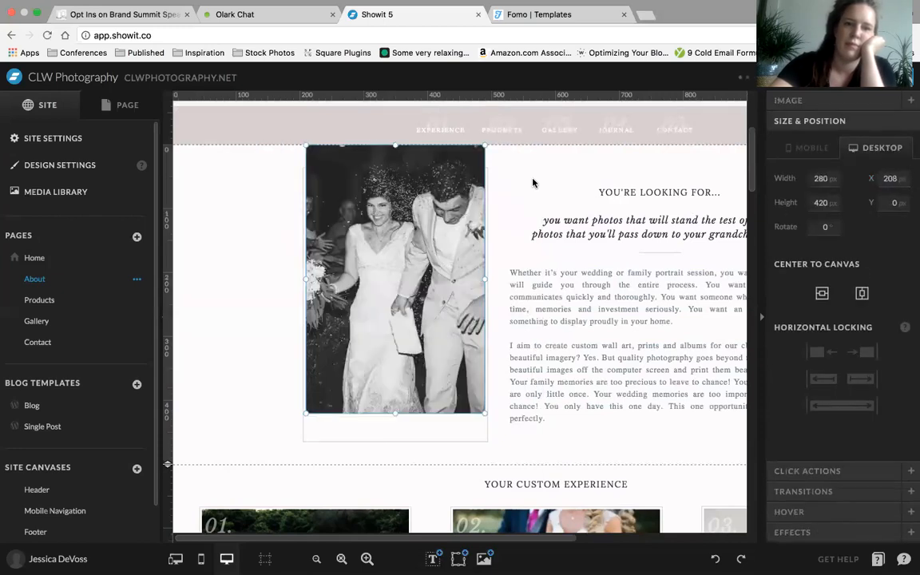
key(super+z)
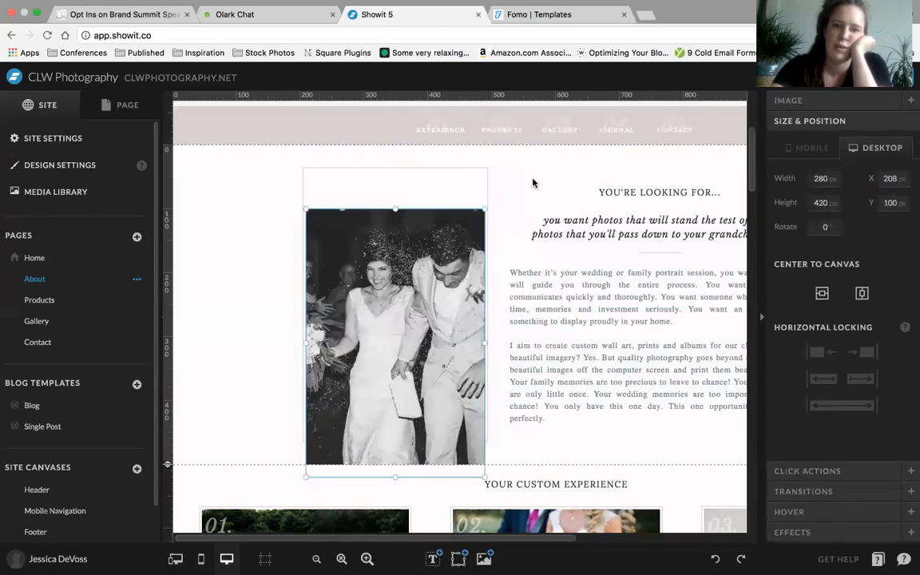
key(super+z)
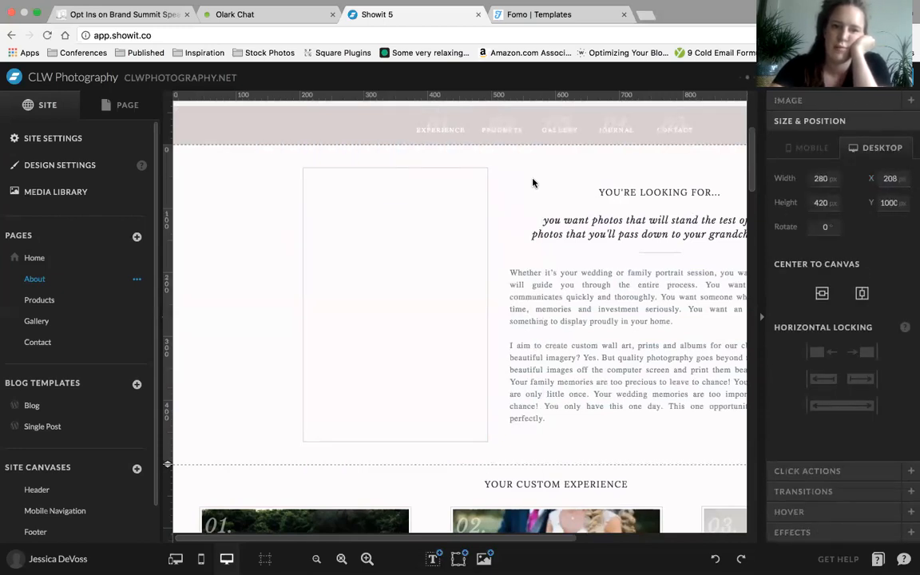
key(super+z)
click(533, 183)
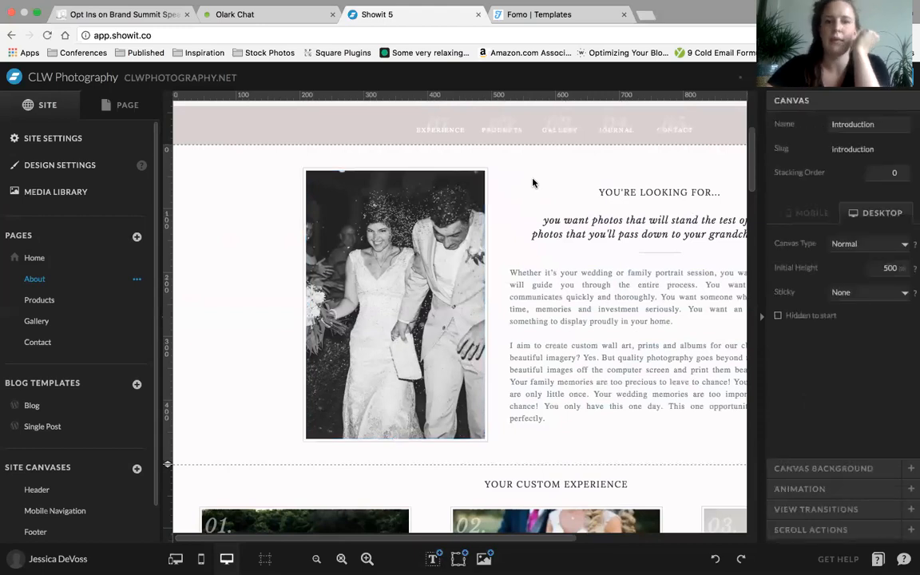
- Examine the click action settings of the wedding photo and compare them with those of the body text
click(462, 248)
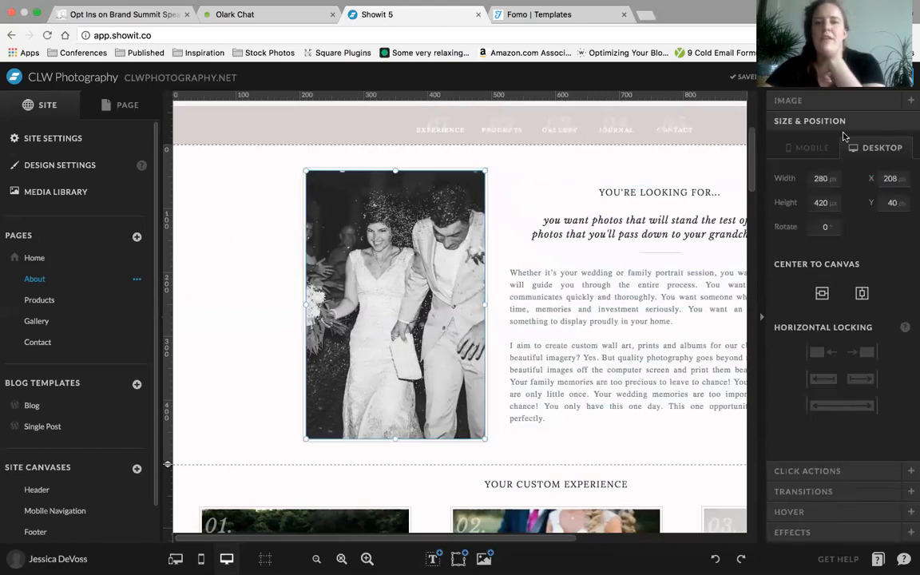
click(835, 474)
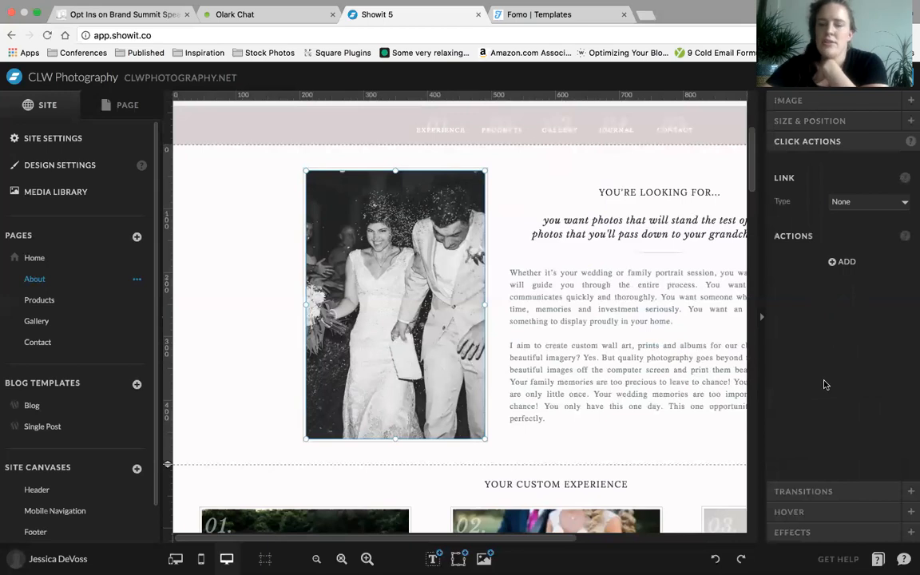
click(526, 189)
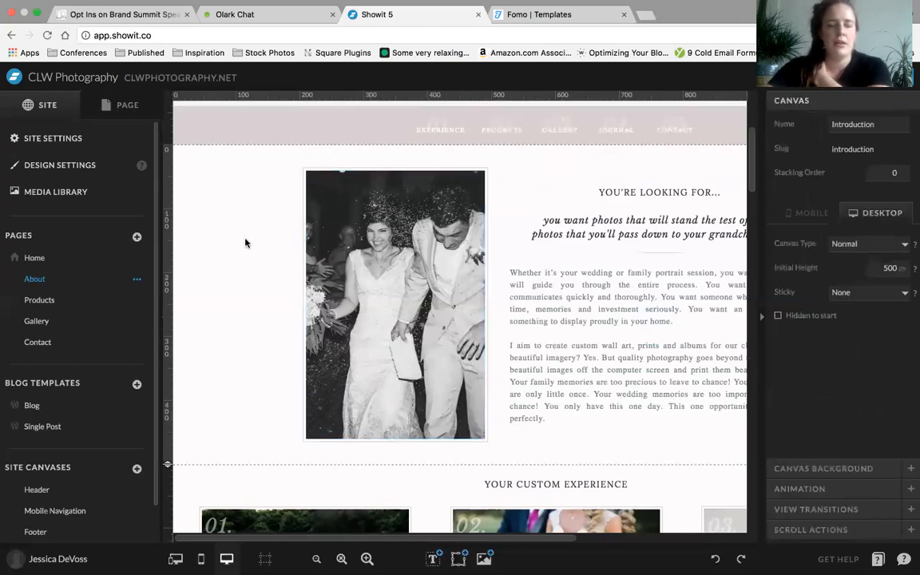
click(380, 200)
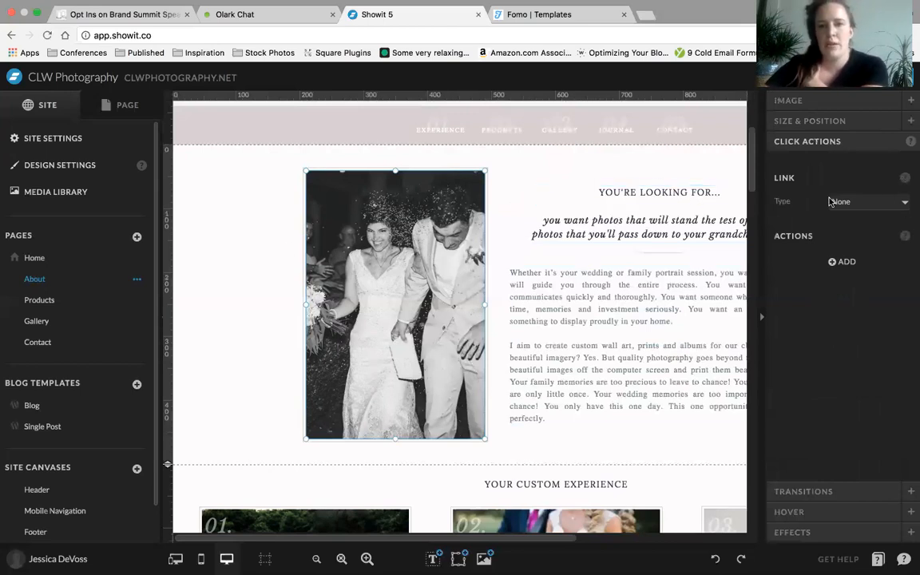
click(546, 272)
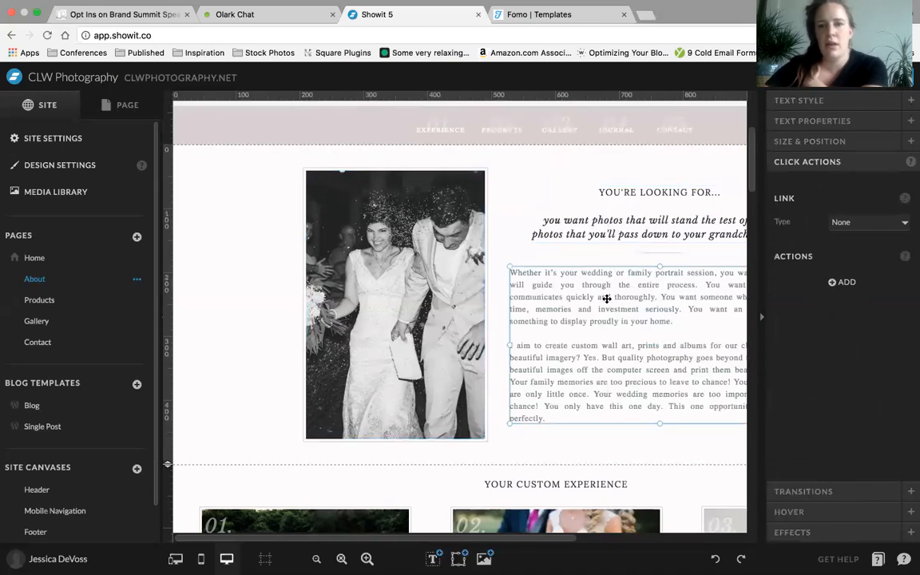
click(655, 252)
click(406, 252)
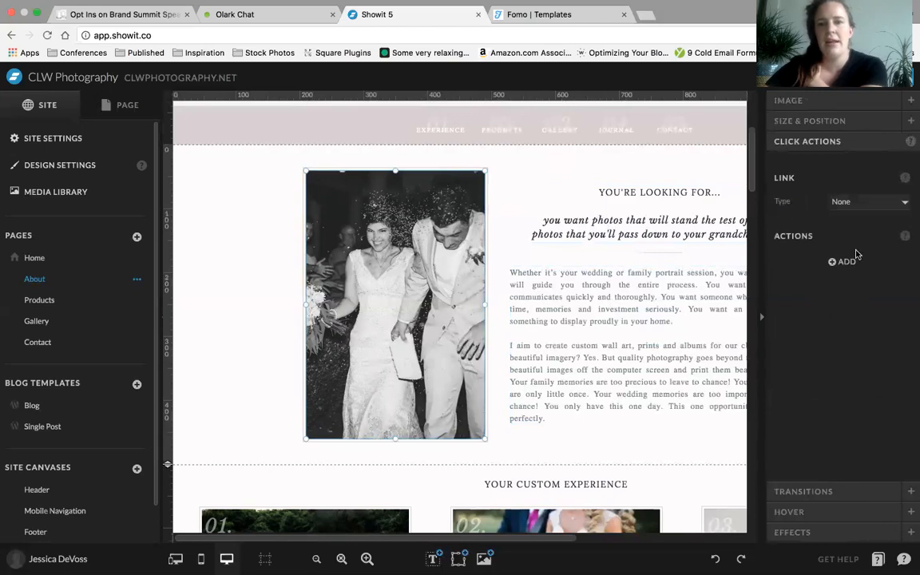
- Look over the link types available for the wedding photo, keep None, and deselect the photo
click(865, 205)
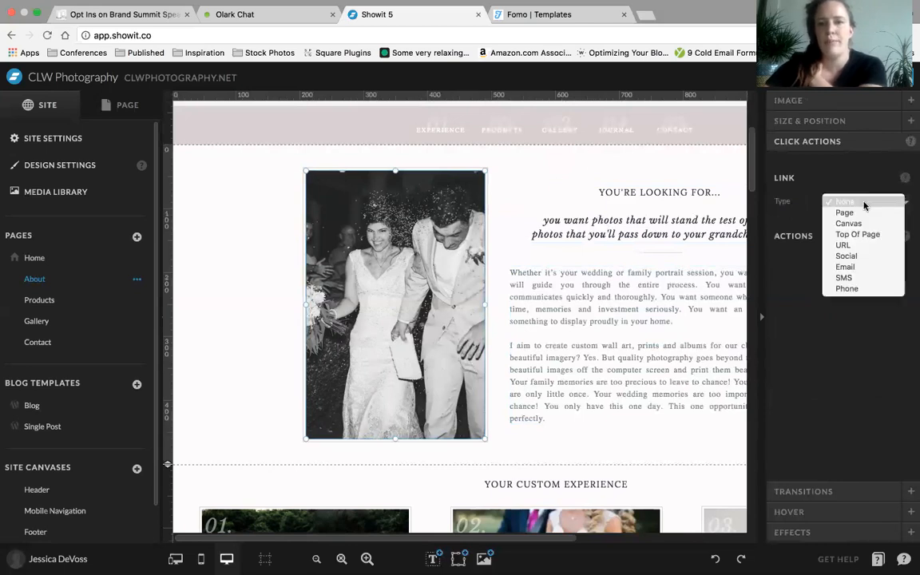
click(833, 174)
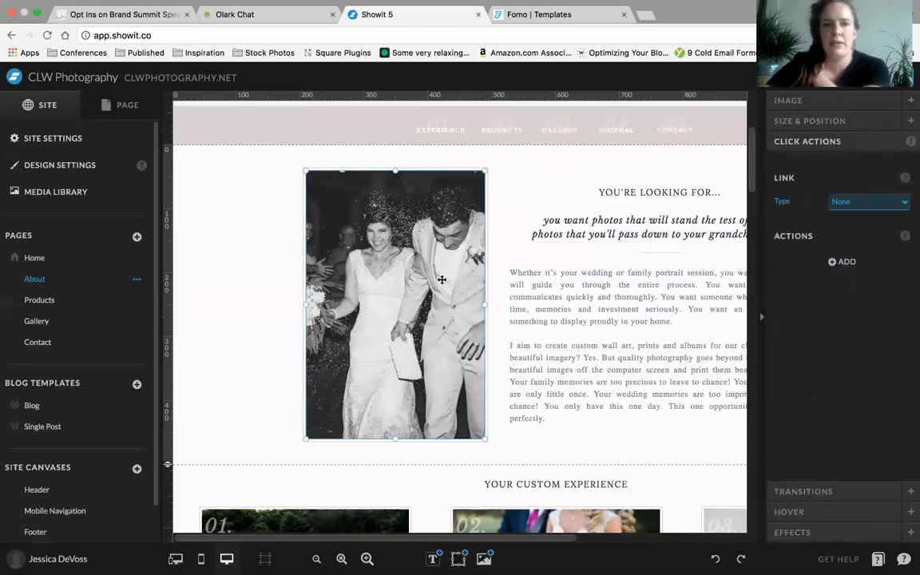
click(206, 226)
- Open the Home page and select the family photo to examine its link settings
click(35, 257)
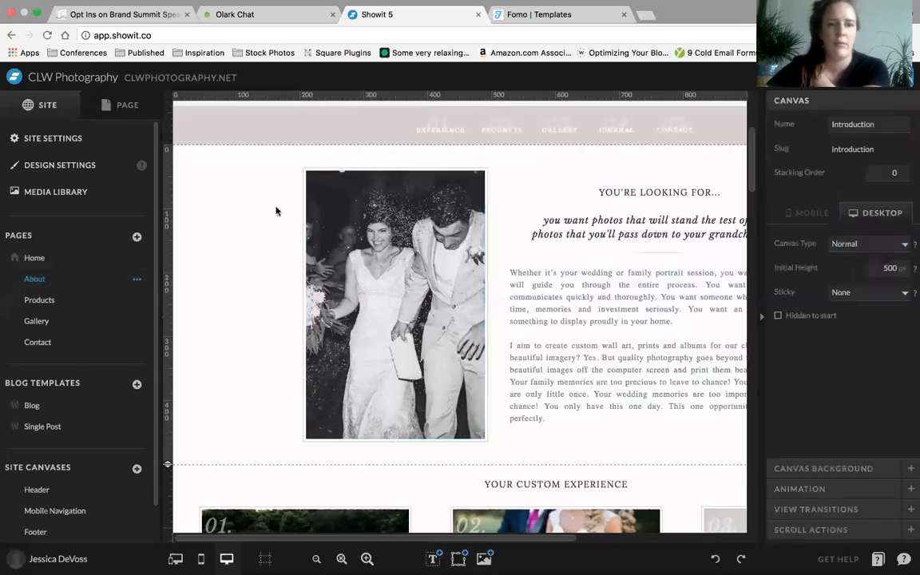
click(403, 314)
click(403, 314)
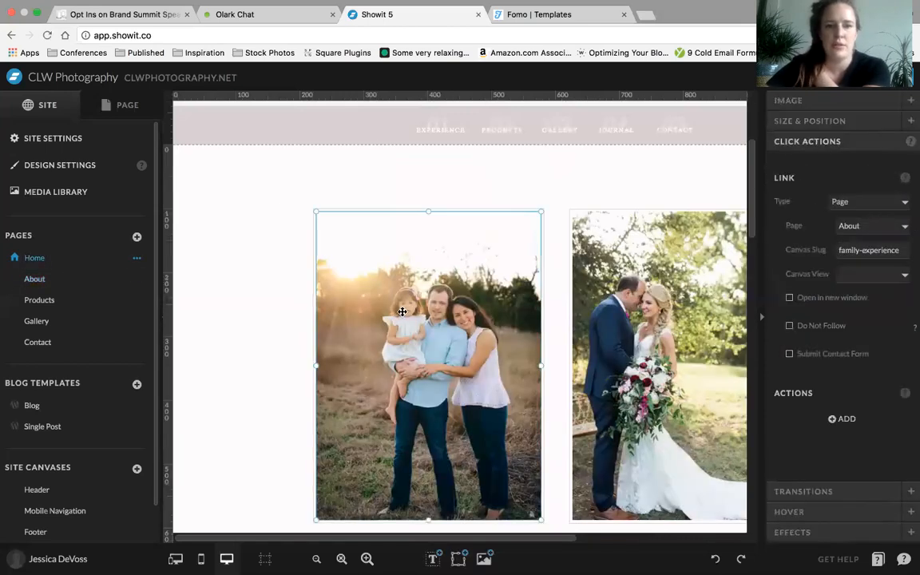
scroll(404, 313, down, 2)
scroll(404, 313, right, 2)
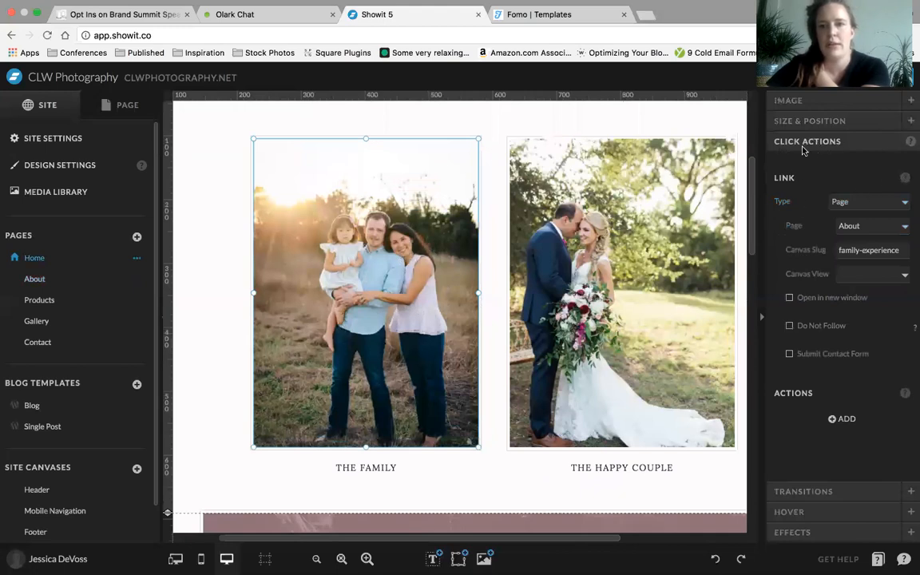
- Review the family photo's link type and target page, keeping Page and About, and highlight its canvas slug
click(862, 208)
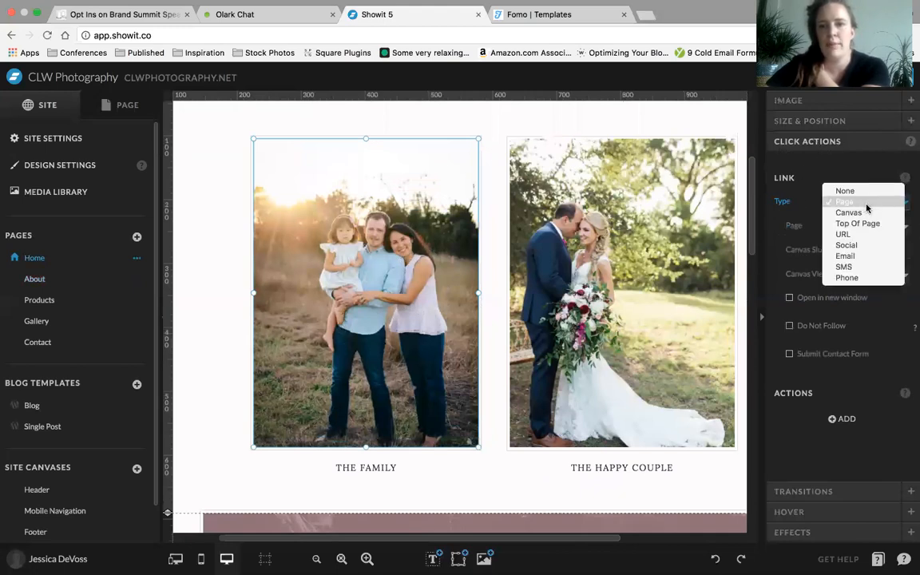
click(867, 208)
click(874, 227)
click(851, 226)
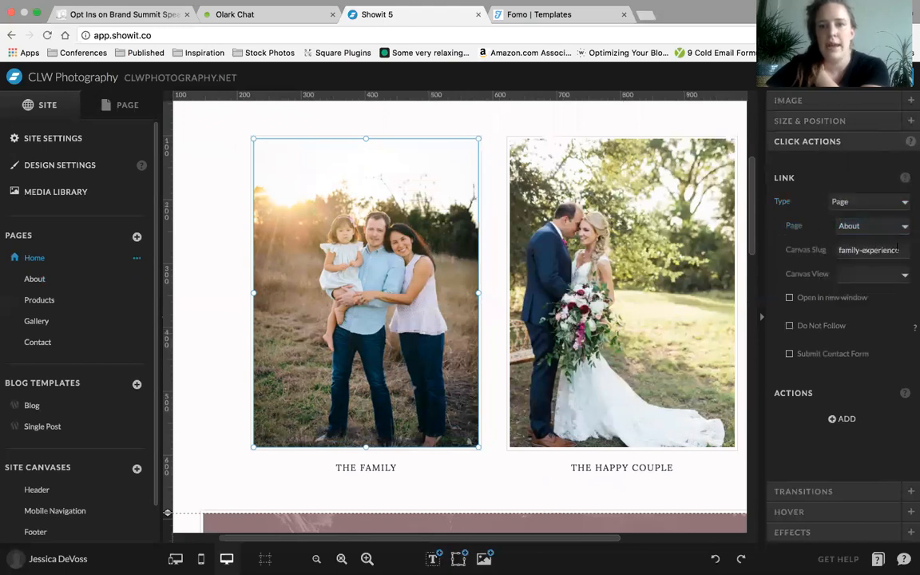
drag(836, 250, 908, 254)
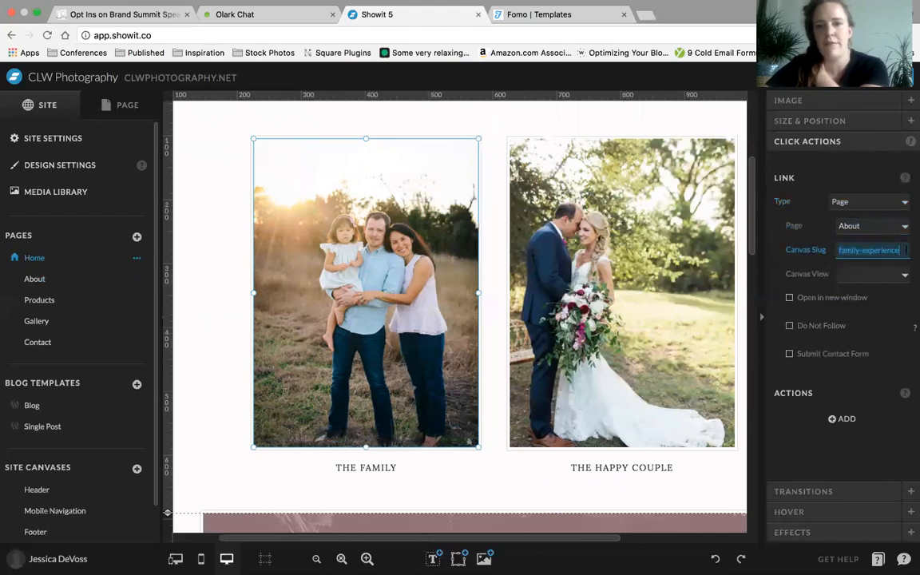
- Preview the site, open the Experience page from the navigation, and look through its sections
click(804, 77)
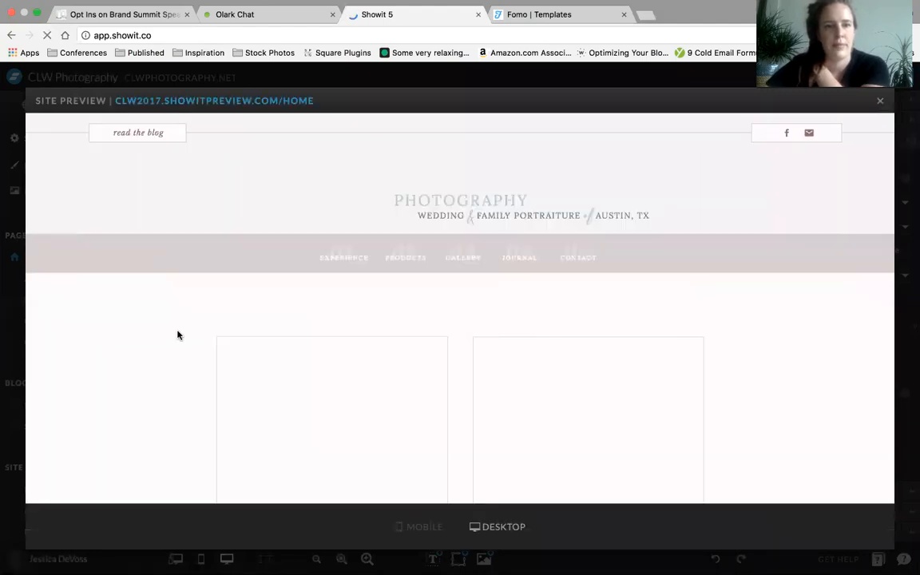
click(343, 261)
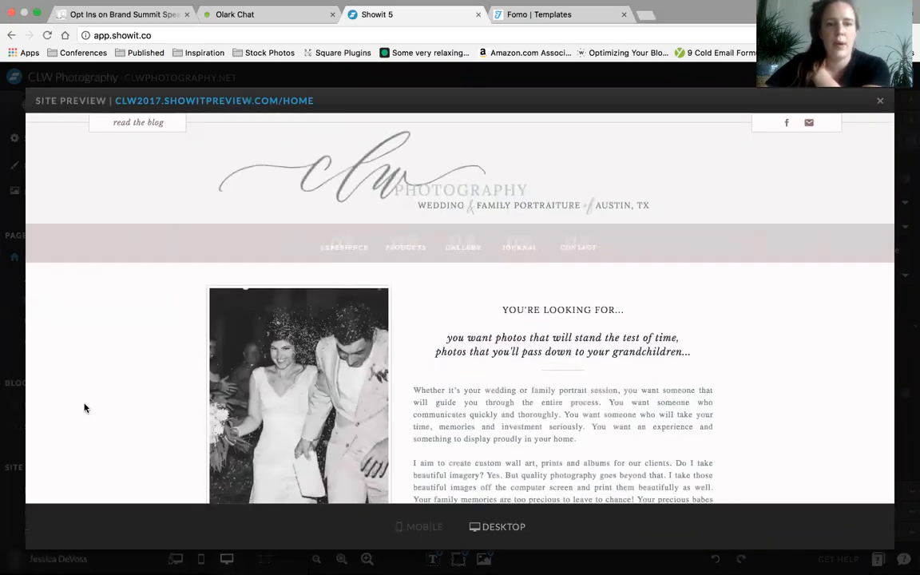
scroll(85, 408, down, 5)
scroll(84, 408, down, 10)
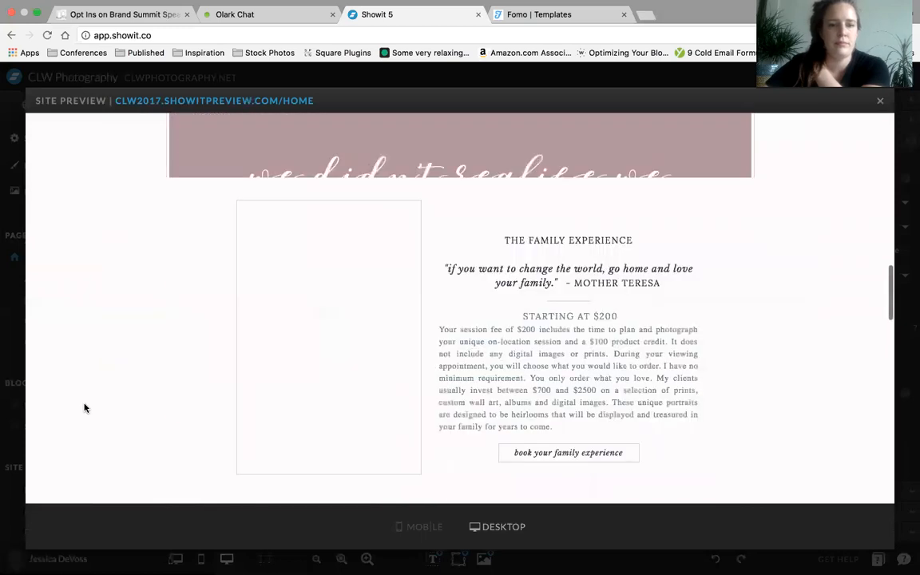
scroll(85, 408, up, 15)
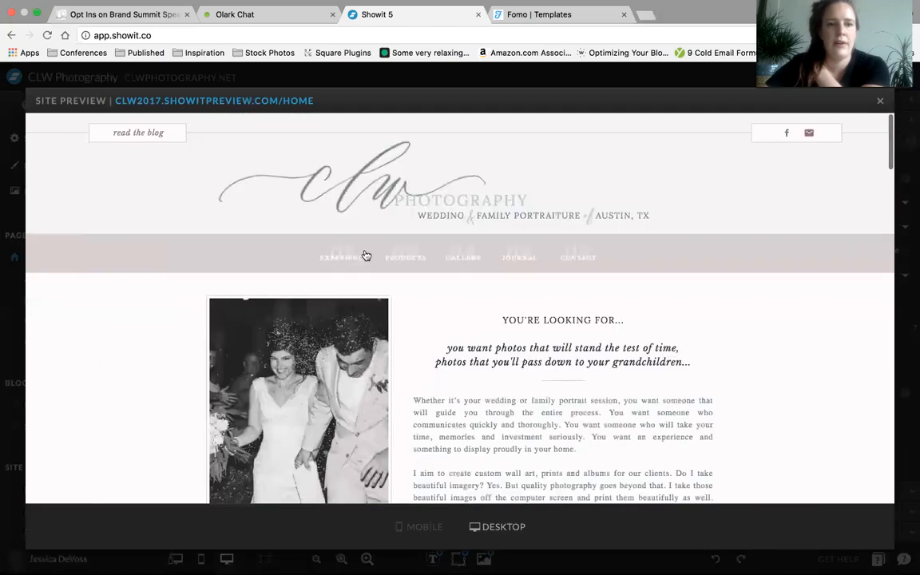
- Return to the home page in the preview and follow the family photo's link to check which section it opens
click(358, 196)
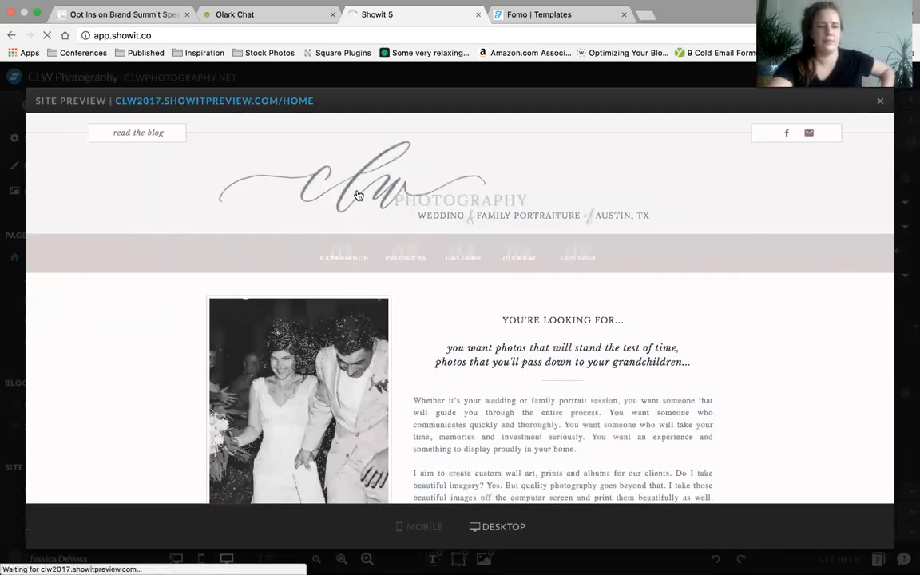
scroll(299, 303, down, 3)
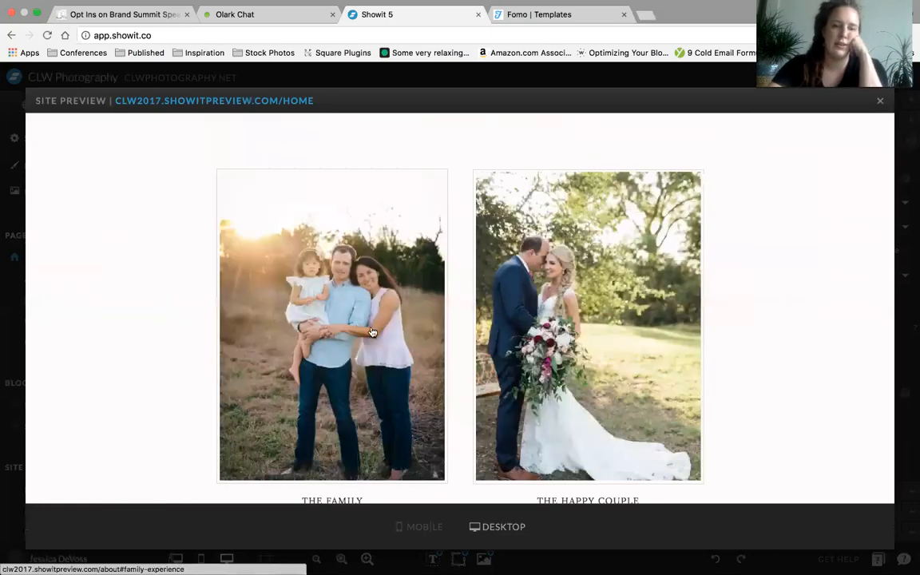
click(341, 317)
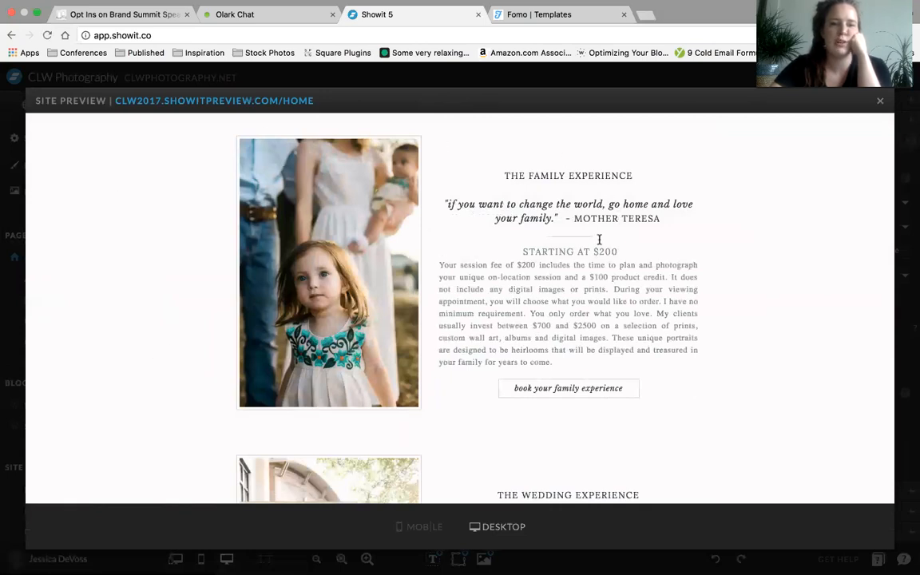
scroll(177, 297, up, 5)
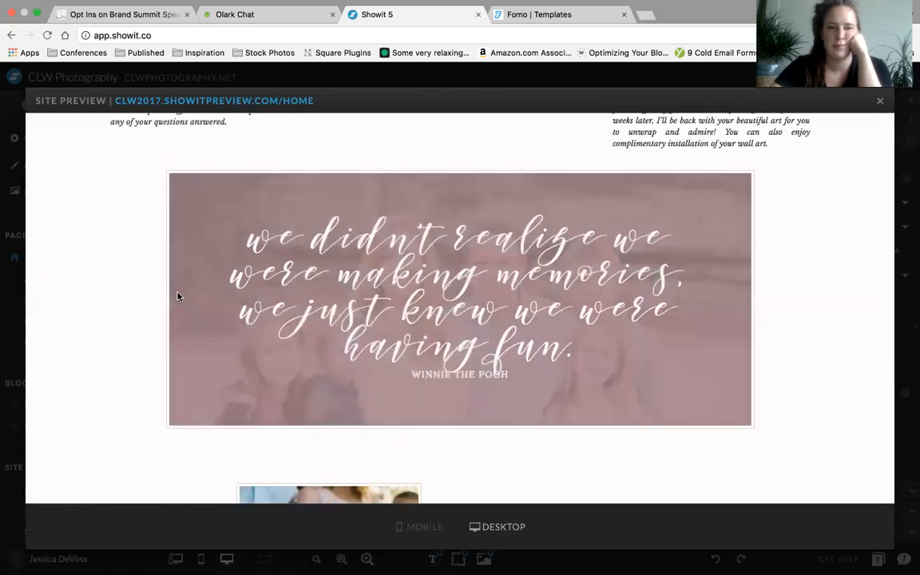
- Look over the home page's process, quote and family sections in the preview, and close the preview
scroll(177, 296, up, 10)
scroll(177, 296, down, 8)
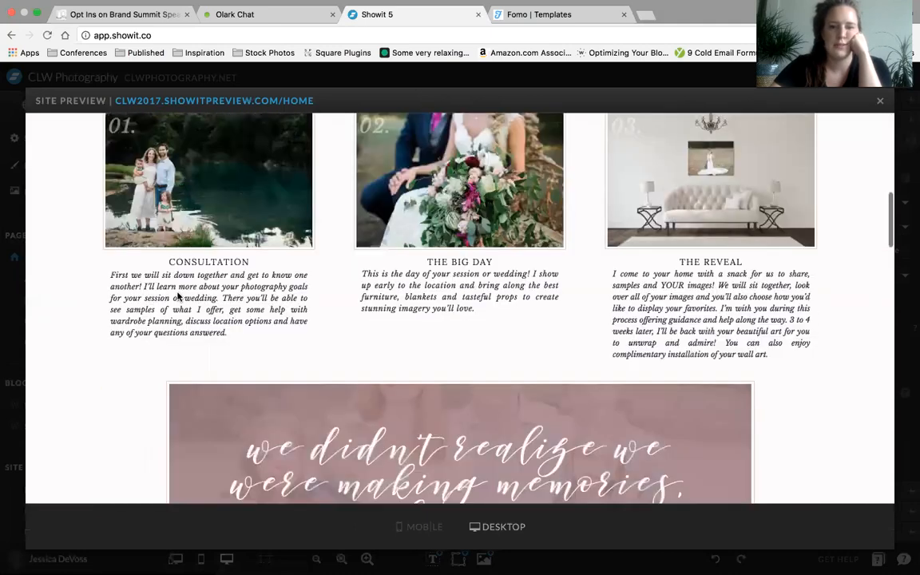
scroll(177, 296, down, 8)
scroll(179, 298, up, 7)
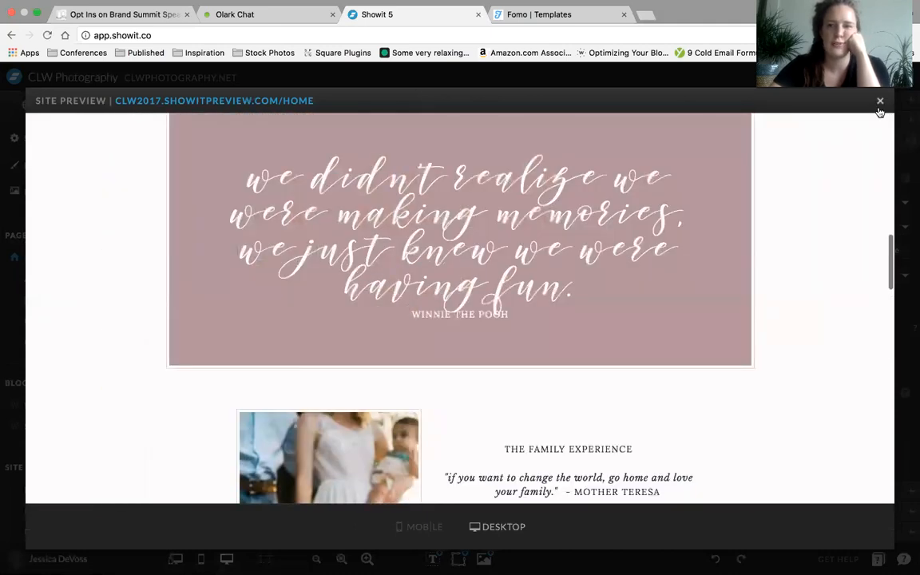
click(879, 104)
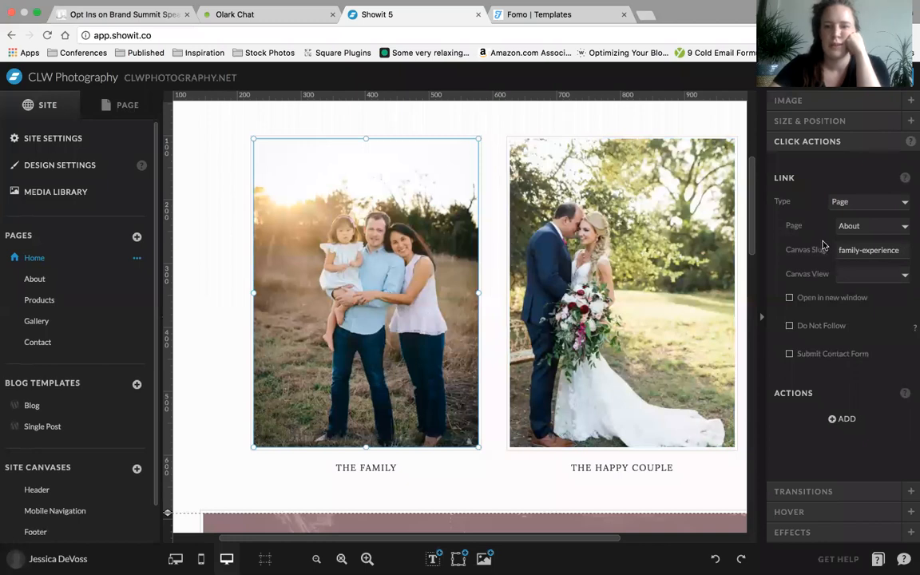
- Examine the canvas slug and canvas view settings of the family photo's page link
click(909, 252)
click(870, 277)
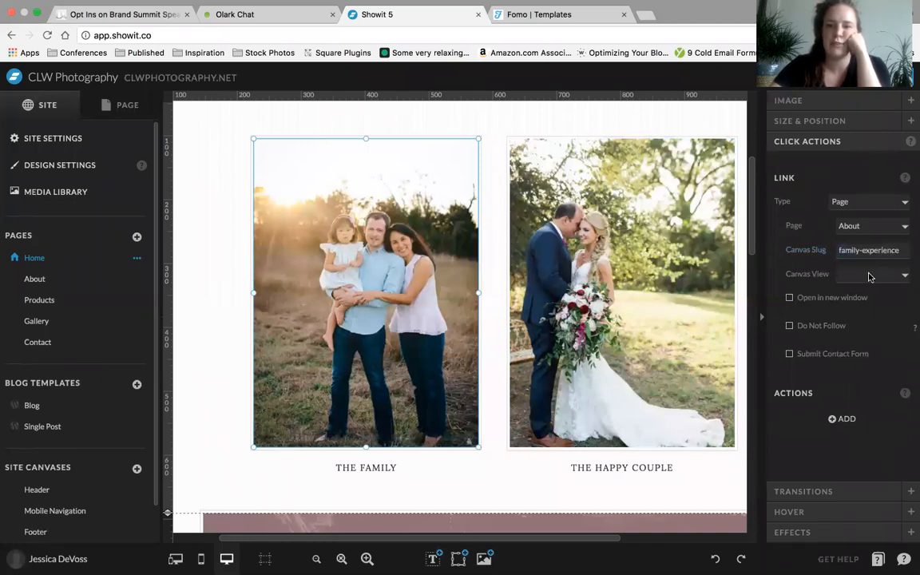
click(869, 276)
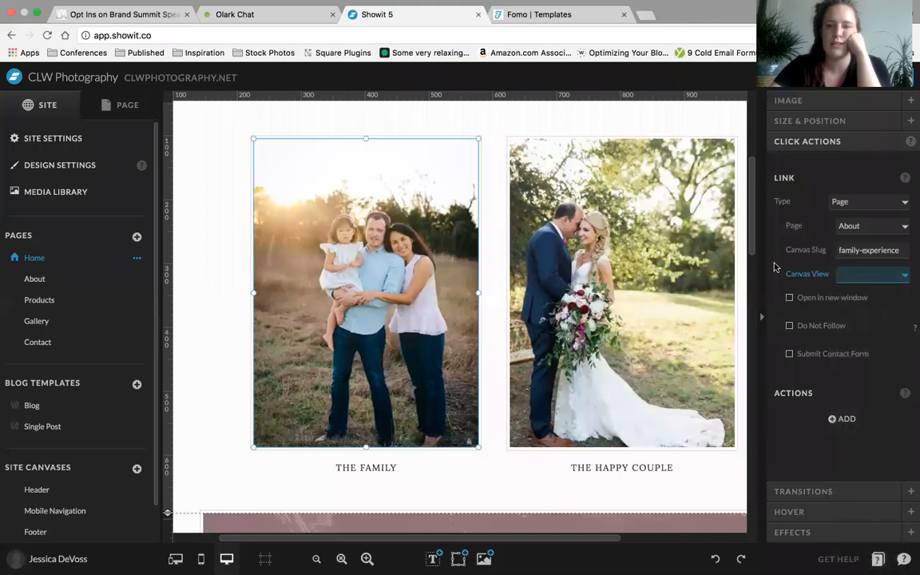
- Find the Testimonials canvas on the Home page and show its second view, View 1-1
click(492, 483)
scroll(493, 487, down, 5)
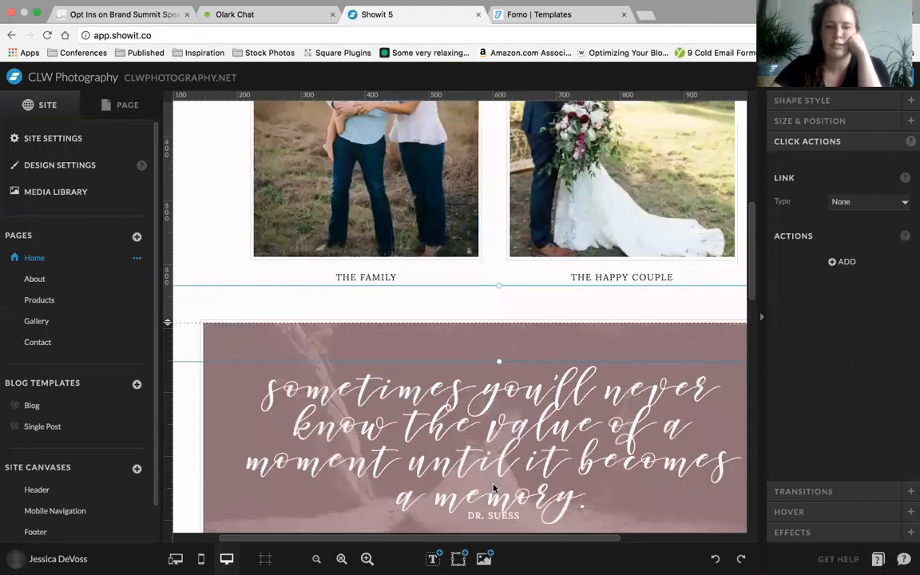
scroll(493, 487, down, 10)
scroll(553, 247, up, 2)
click(556, 254)
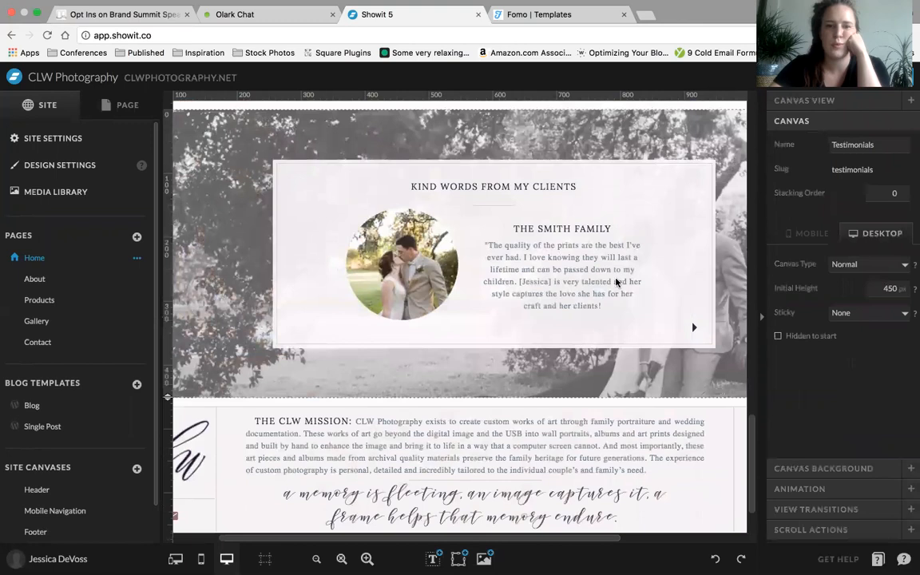
click(556, 254)
click(113, 110)
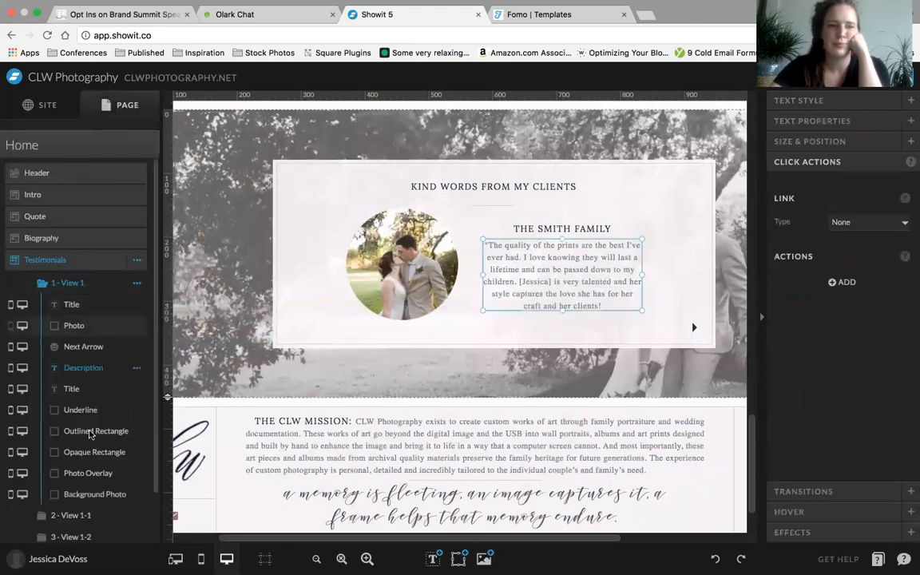
click(77, 519)
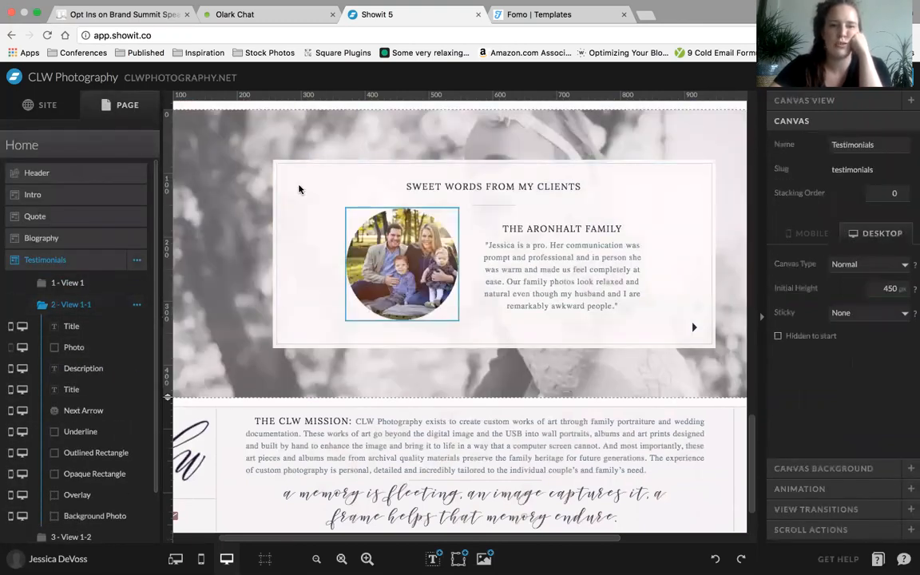
- Compare the placement of the family photo in the Intro section with the testimonials section further down the page
scroll(255, 122, up, 10)
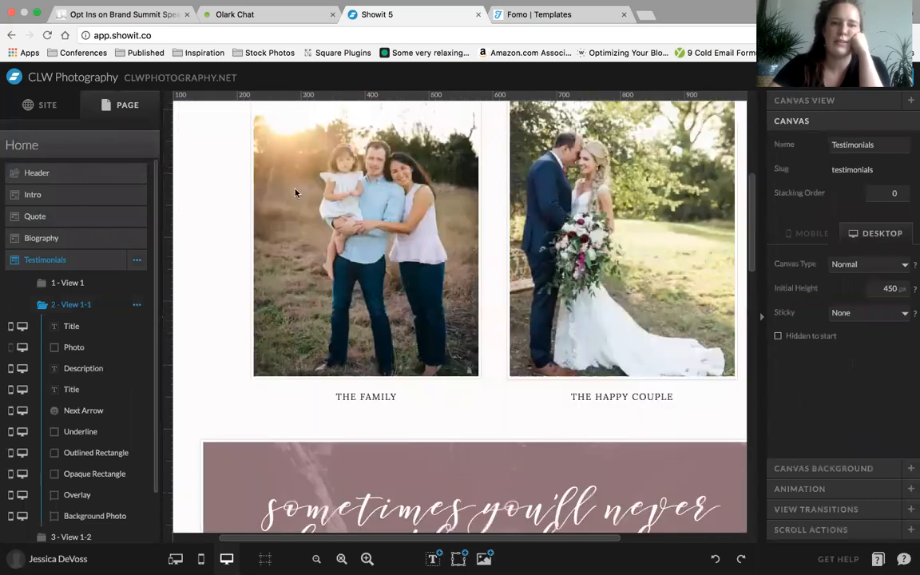
scroll(343, 266, down, 2)
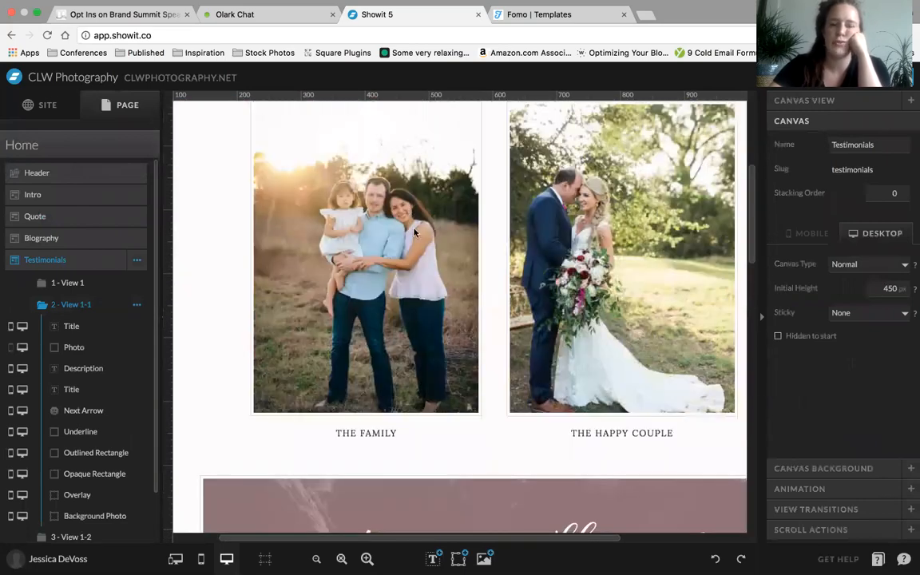
scroll(385, 209, down, 14)
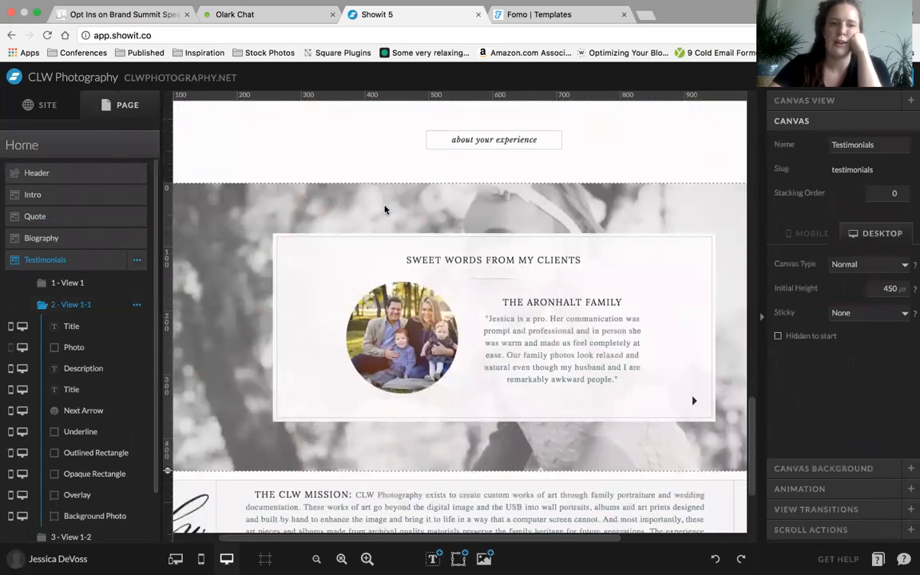
scroll(385, 209, up, 6)
scroll(385, 209, up, 11)
scroll(354, 302, down, 12)
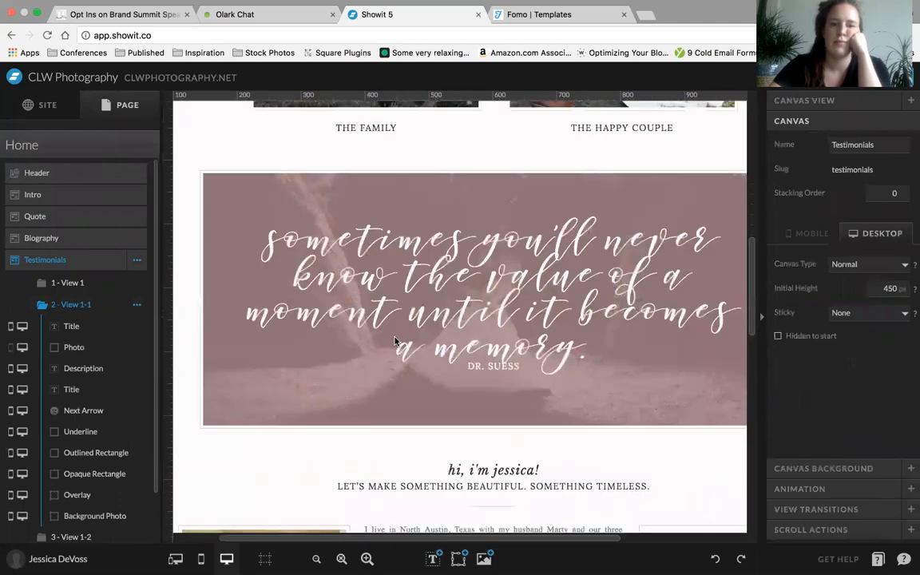
scroll(395, 341, down, 5)
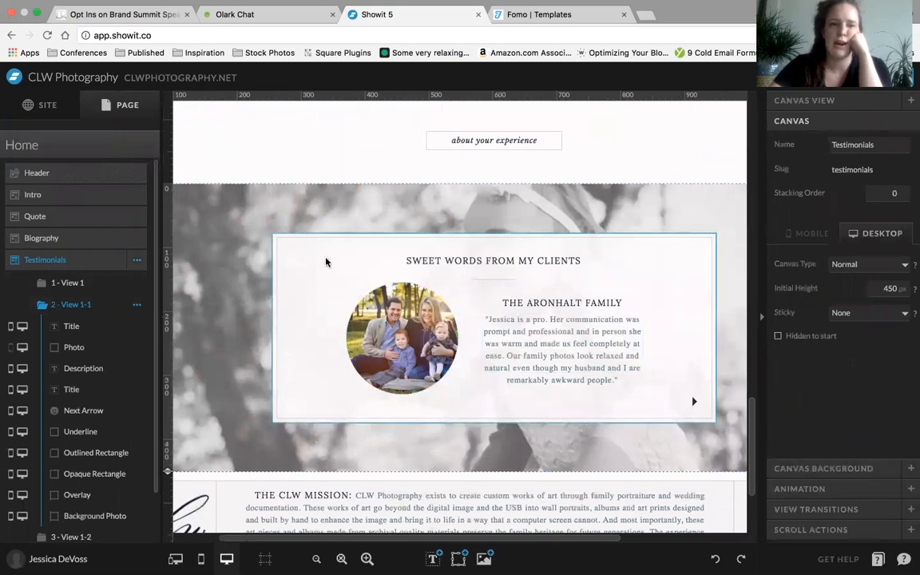
scroll(221, 177, up, 10)
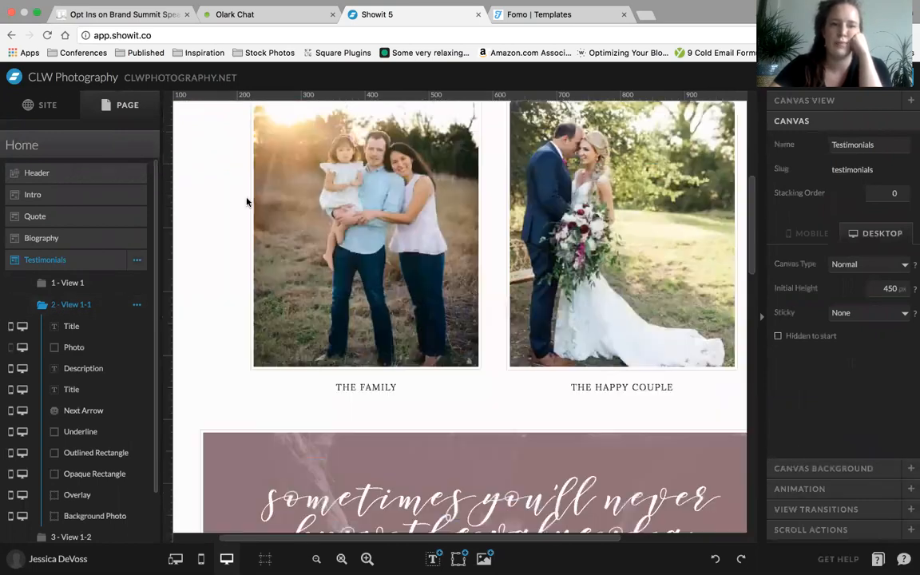
- Link the family photo to View 2 of the Testimonials canvas, with Scroll to Canvas enabled
scroll(366, 476, down, 4)
click(350, 263)
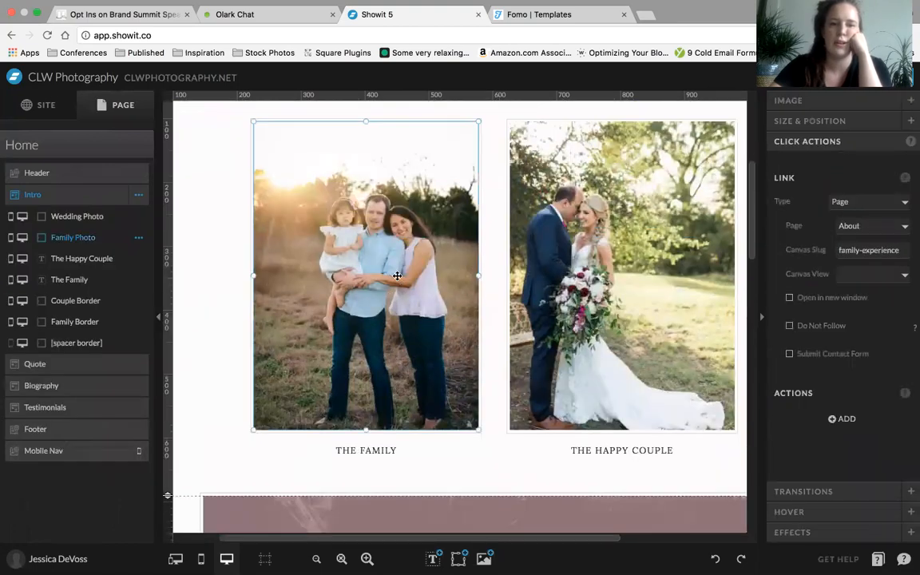
click(853, 204)
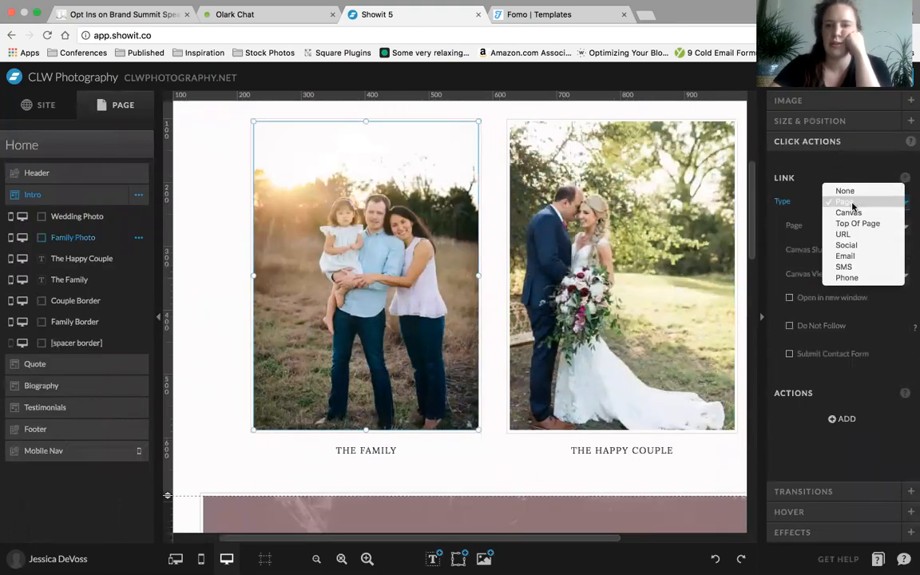
click(854, 214)
click(867, 234)
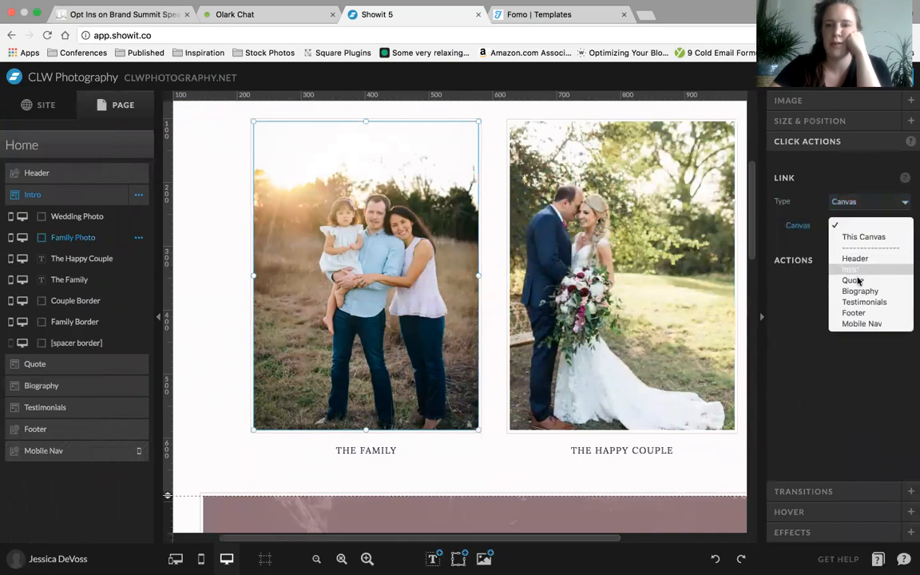
click(876, 279)
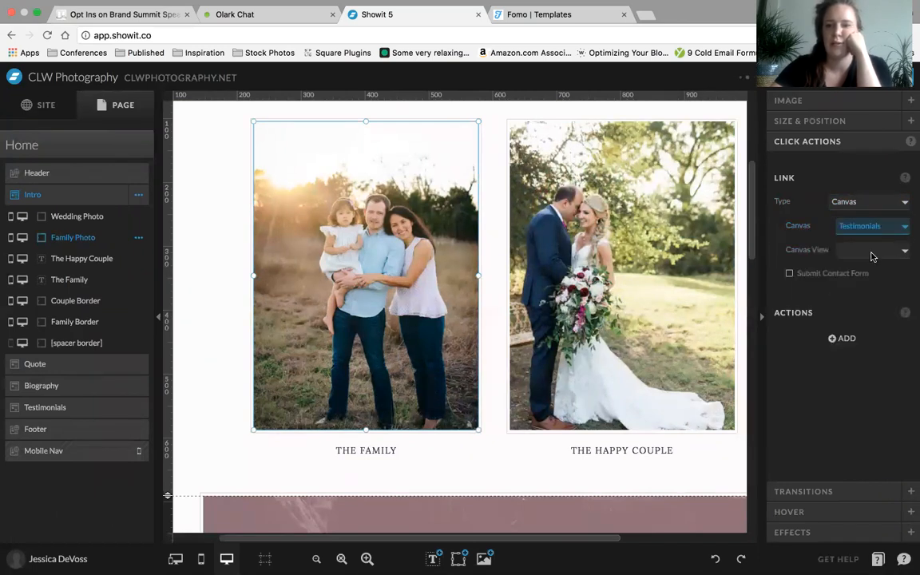
click(873, 253)
click(860, 294)
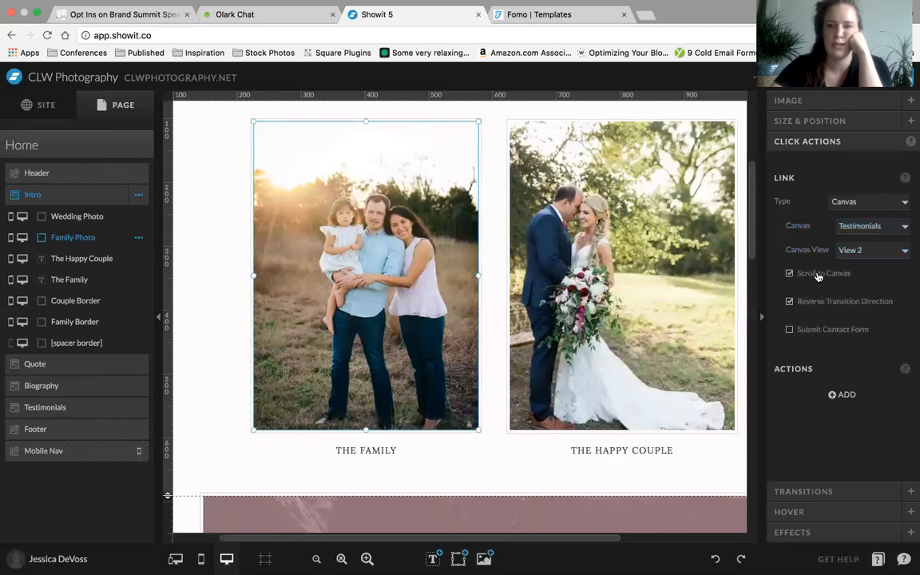
click(790, 273)
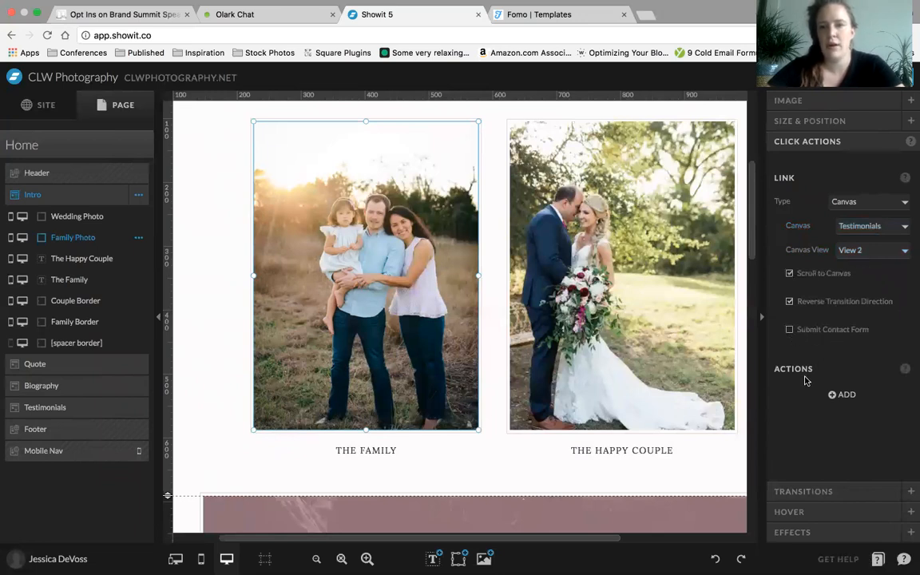
- Review the available link types and inspect the links on the family caption and the wedding photo
click(868, 209)
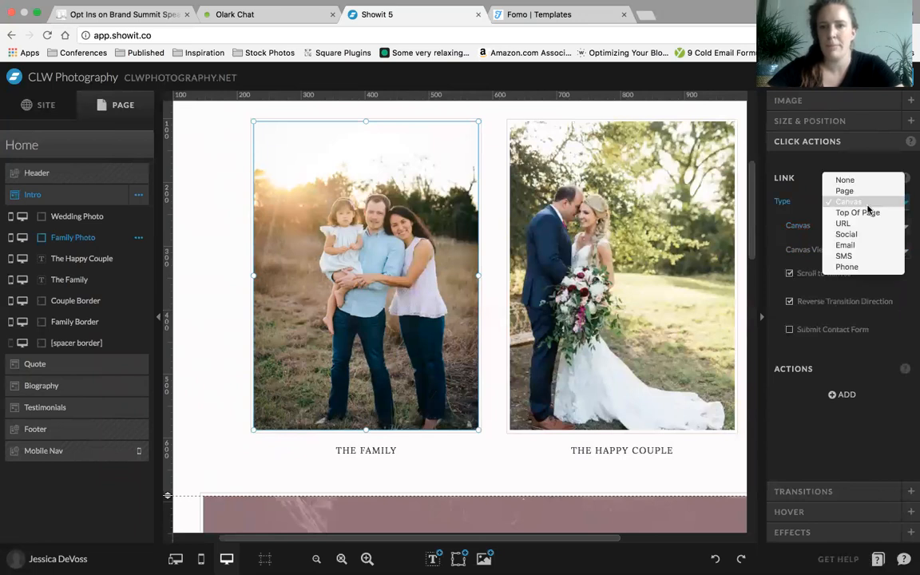
click(807, 167)
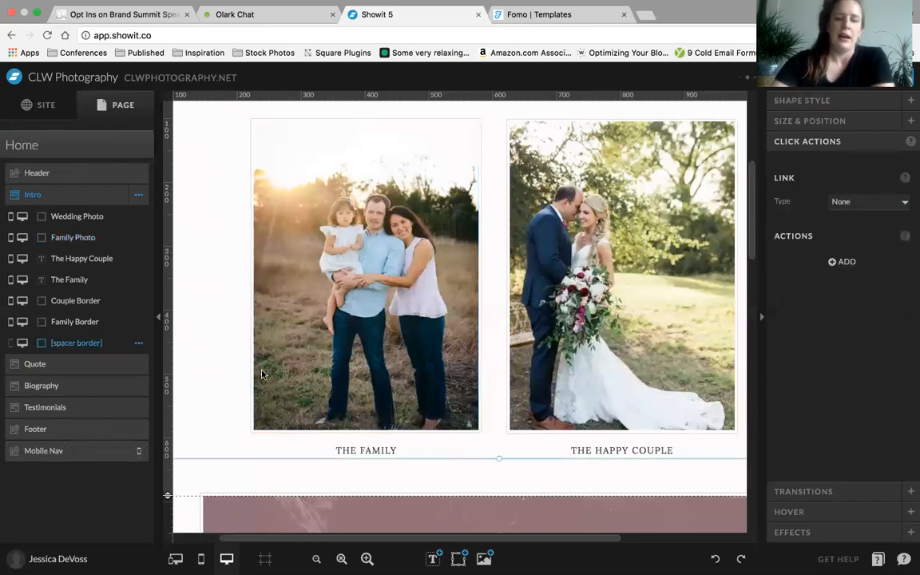
click(230, 339)
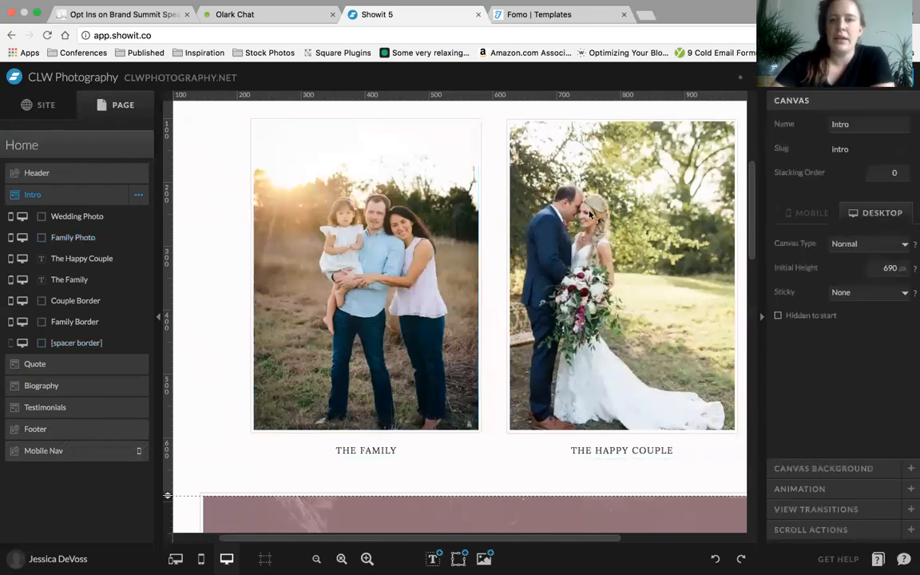
click(366, 450)
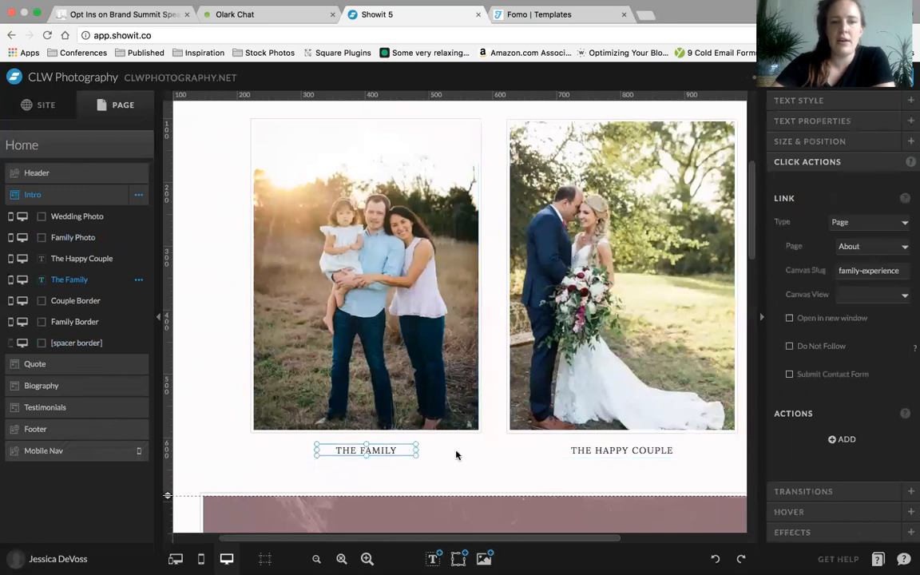
scroll(447, 439, down, 2)
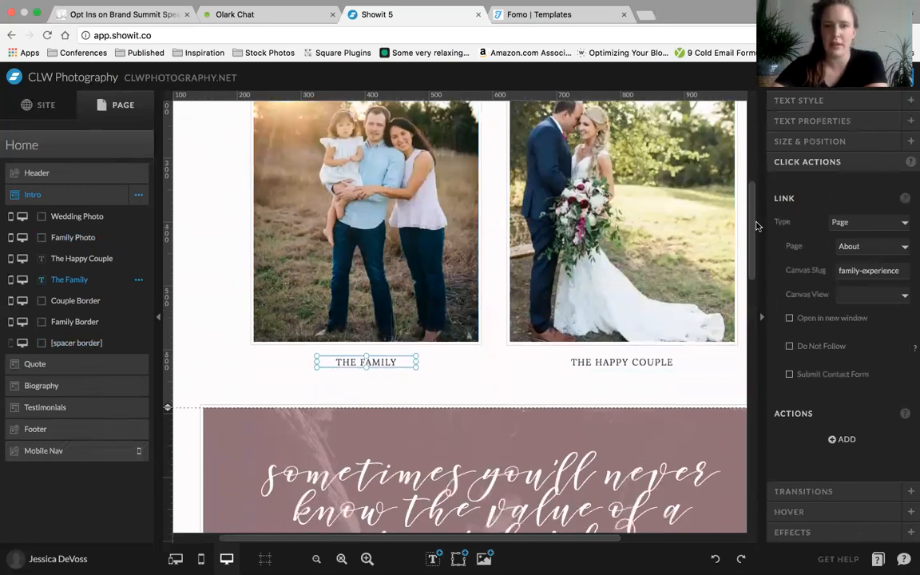
click(598, 257)
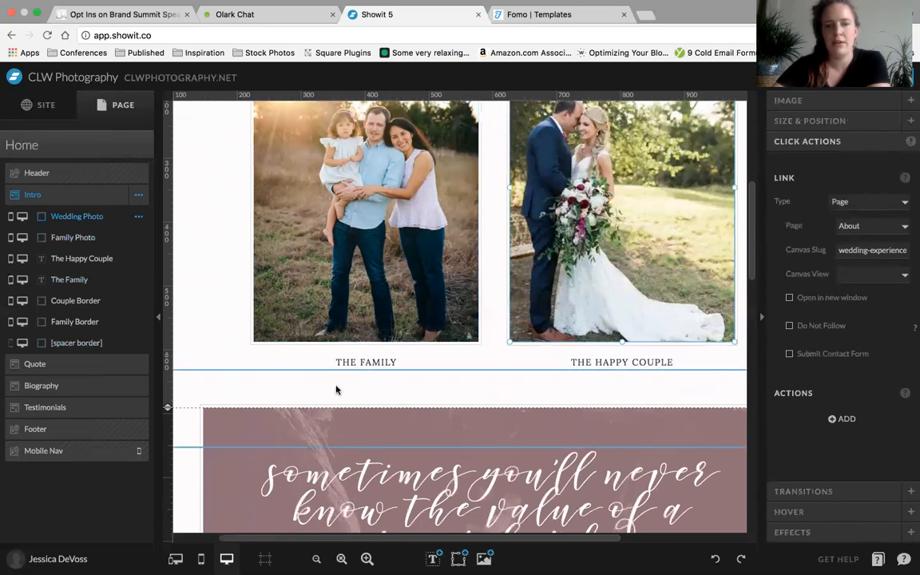
click(200, 278)
scroll(200, 278, up, 3)
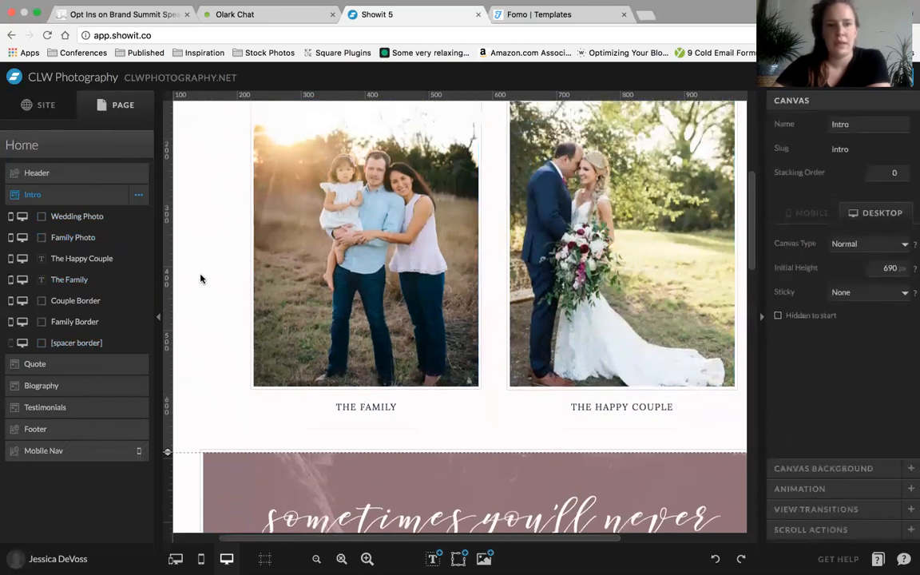
- Add a rectangle to the Intro canvas and stretch it over the whole family photo
mouse_move(459, 552)
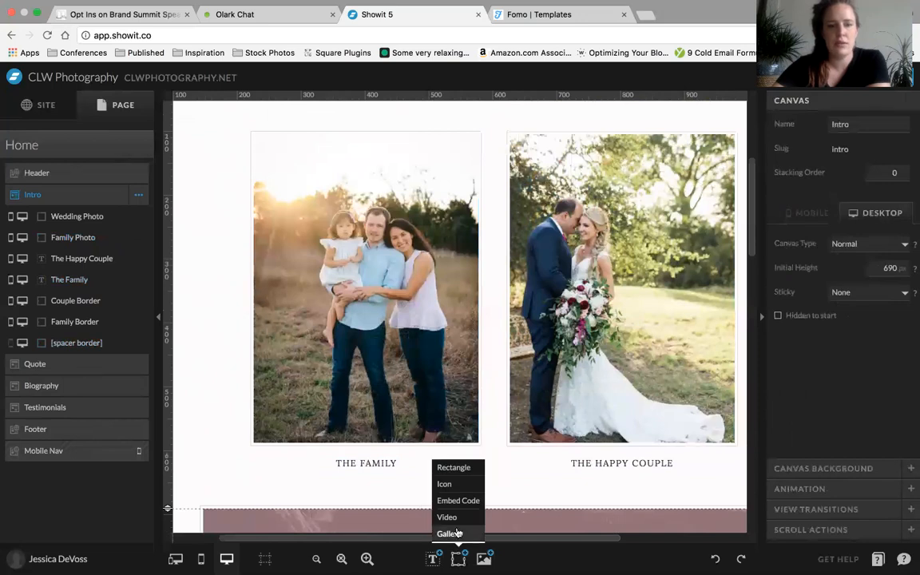
click(454, 469)
drag(478, 331, 392, 267)
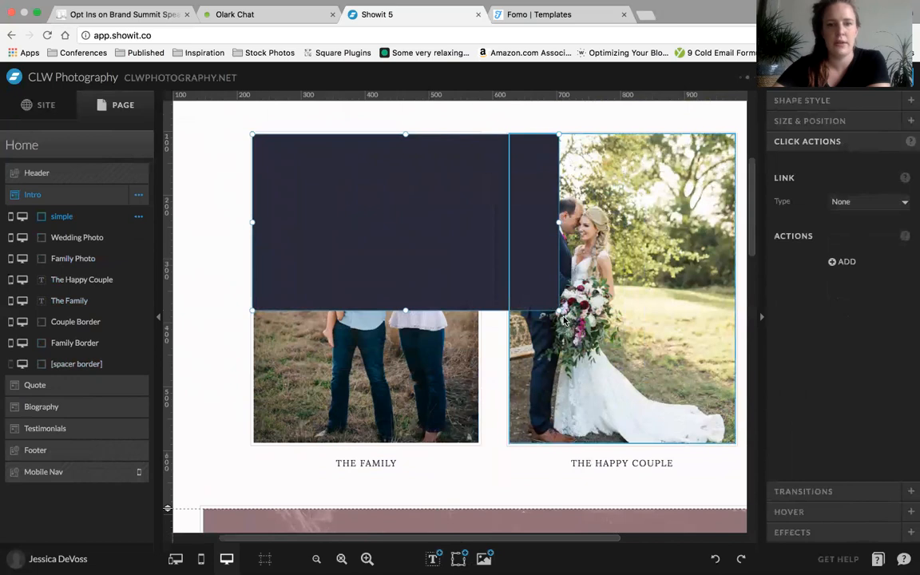
drag(559, 311, 480, 445)
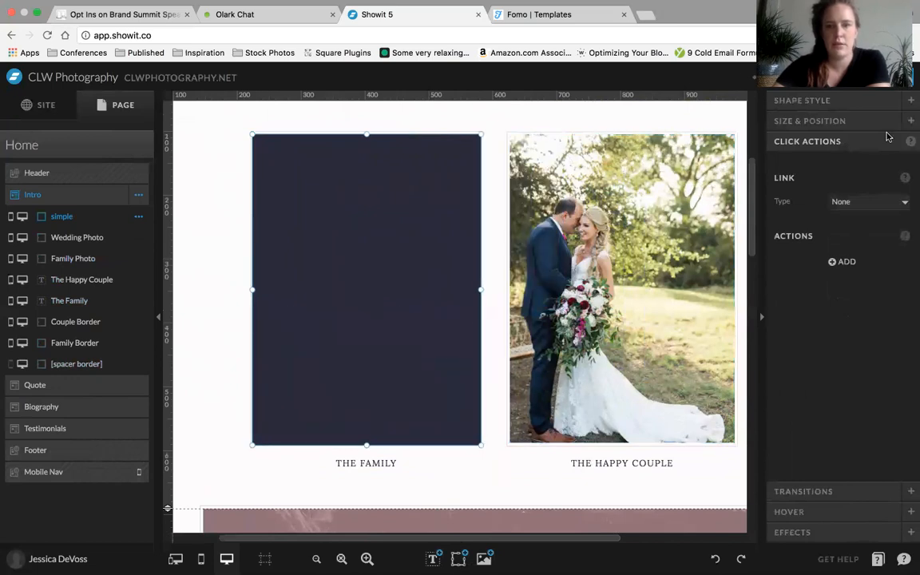
- Fill the rectangle with the white palette swatch and refit its size to the family photo's edges
click(845, 104)
click(815, 174)
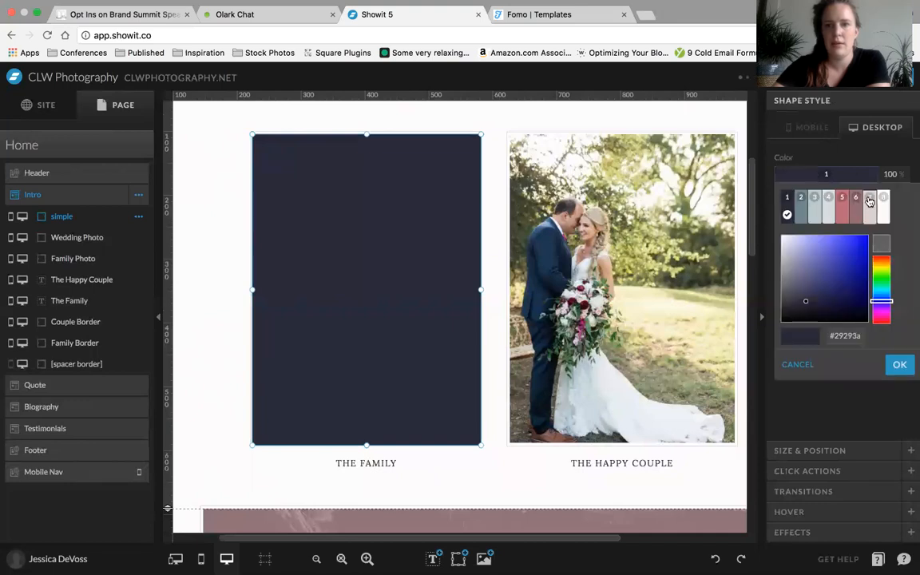
click(884, 204)
drag(896, 174, 881, 174)
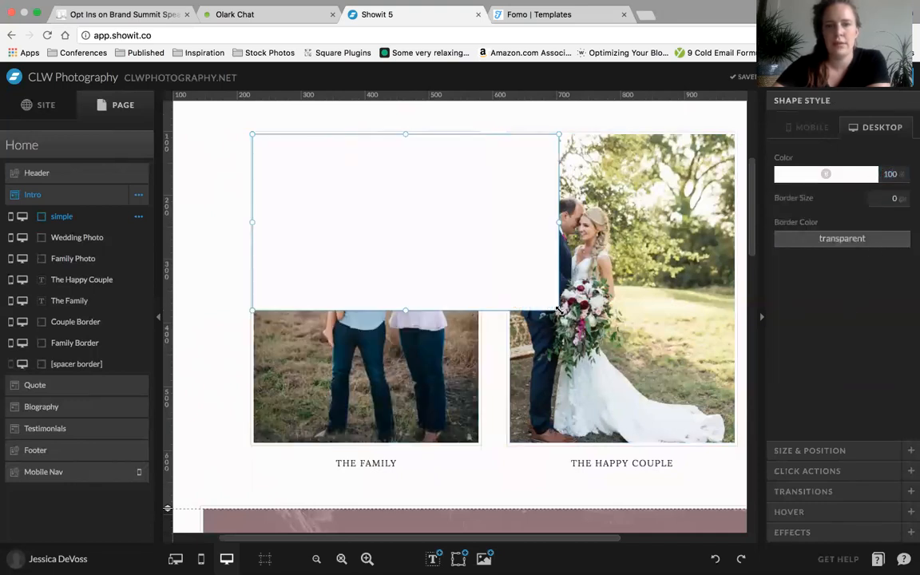
drag(558, 309, 478, 442)
- Set the opacity of the white rectangle's fill to 0%
click(226, 281)
click(335, 220)
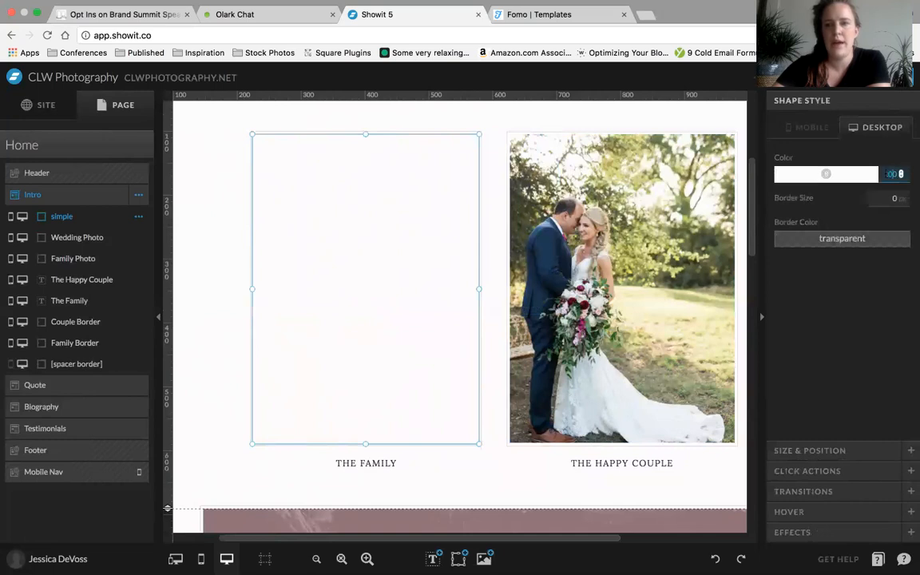
text(0)
key(Tab)
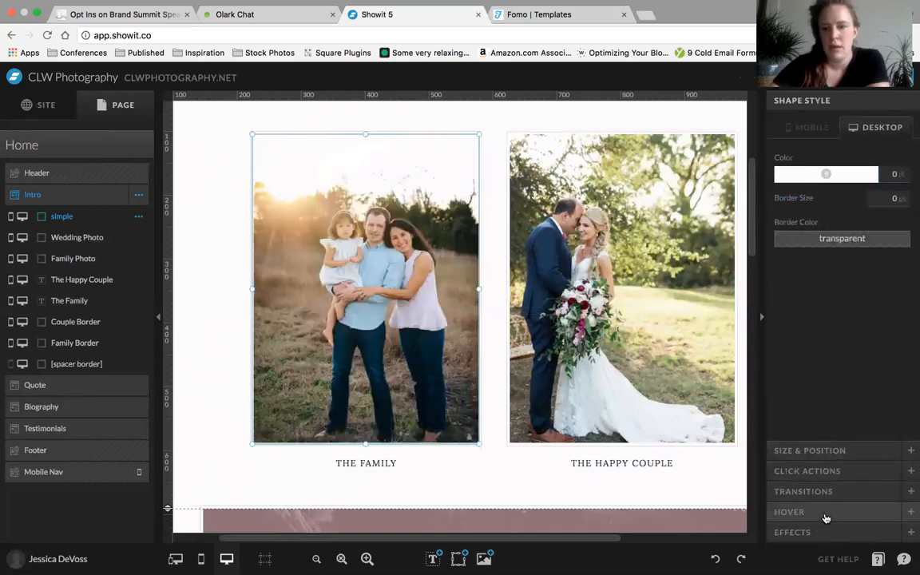
- Set the hover type of the rectangle over the family photo to Custom
click(825, 514)
click(868, 207)
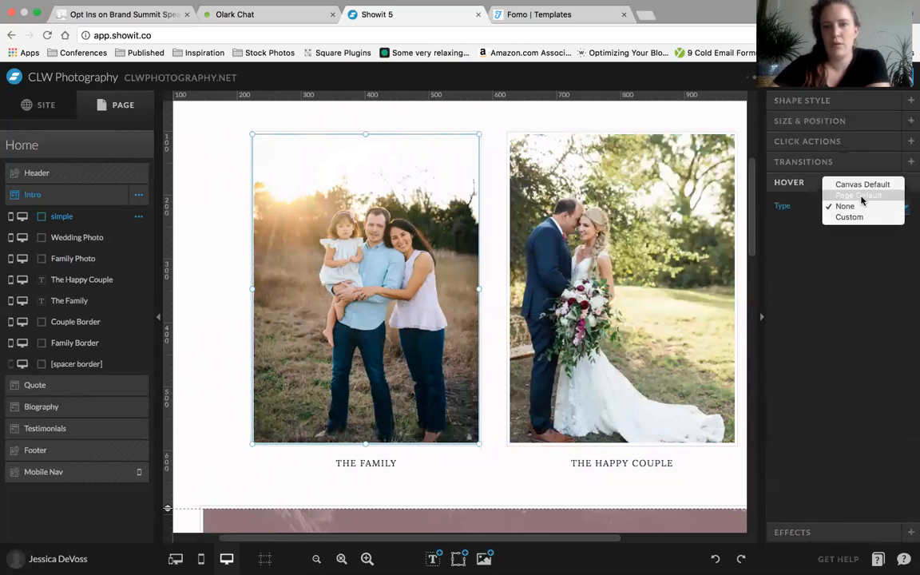
click(833, 281)
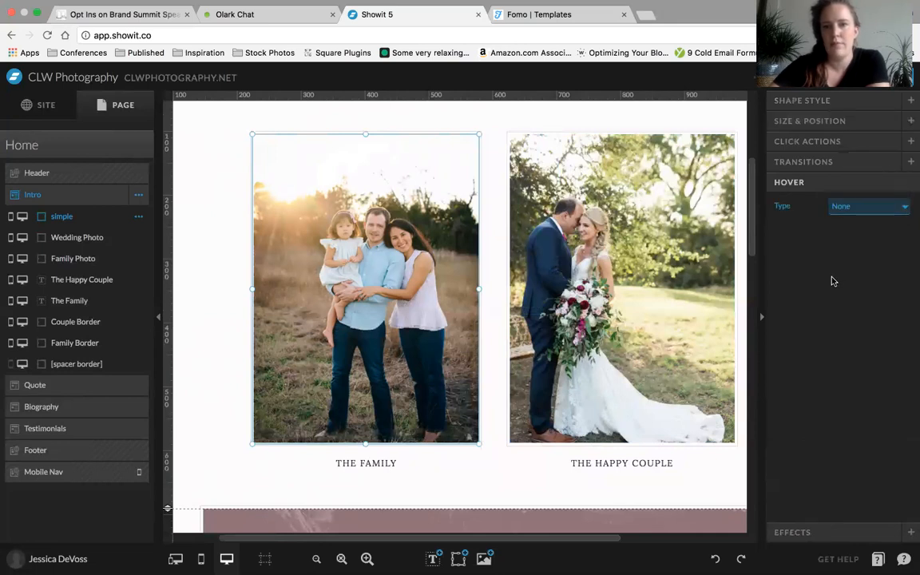
click(875, 209)
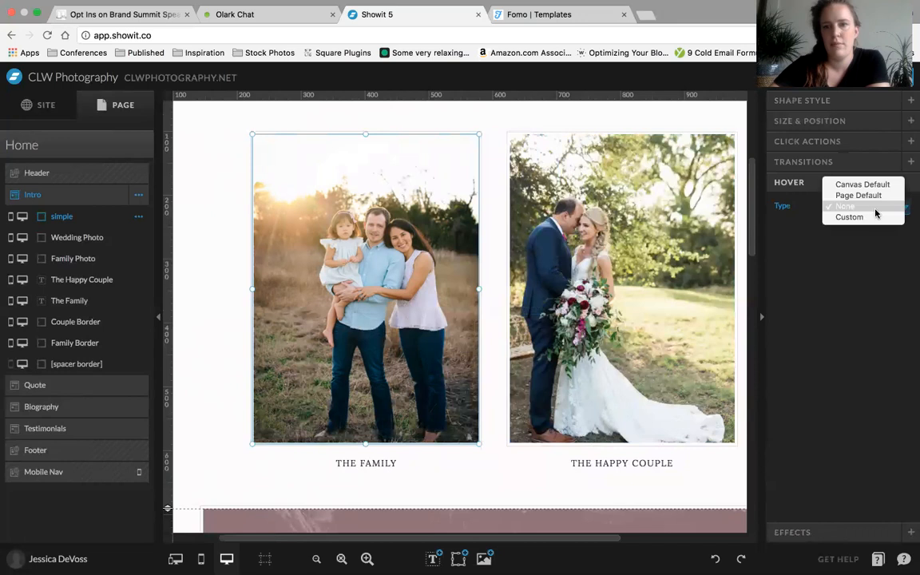
click(839, 218)
click(900, 230)
click(830, 285)
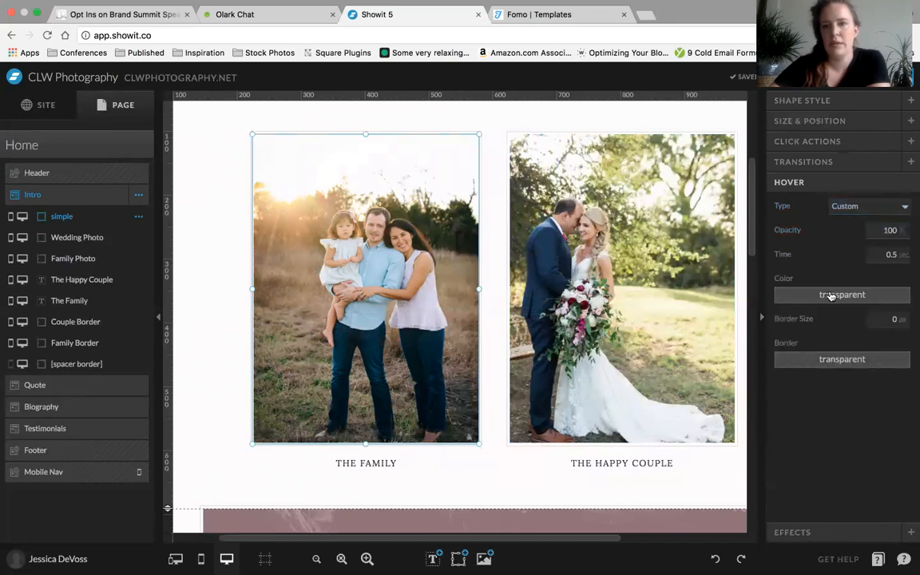
- Set the rectangle's hover color to the white palette swatch at 40% opacity
click(831, 296)
click(880, 322)
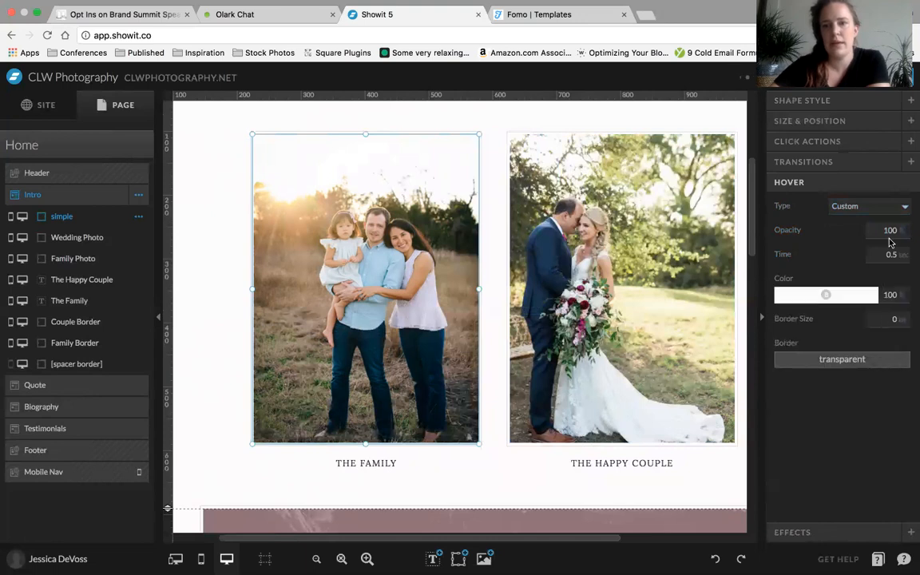
drag(895, 294, 877, 296)
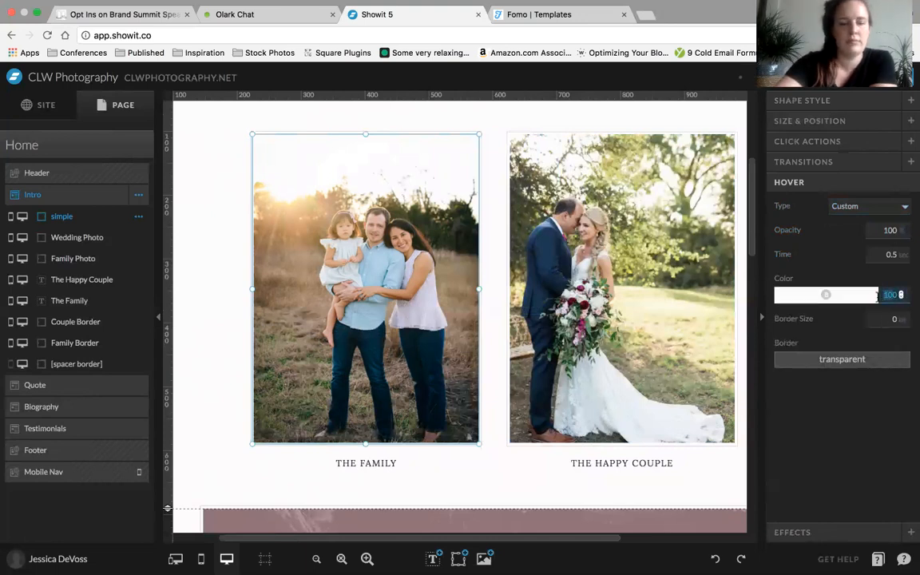
click(813, 434)
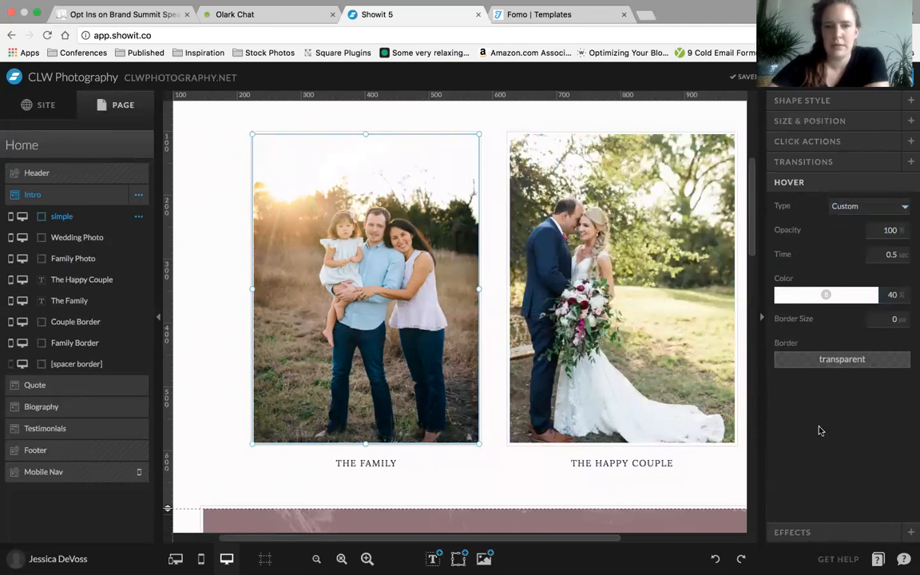
- Link the rectangle to the About page with the canvas slug family-experience
click(804, 143)
click(848, 201)
key(Escape)
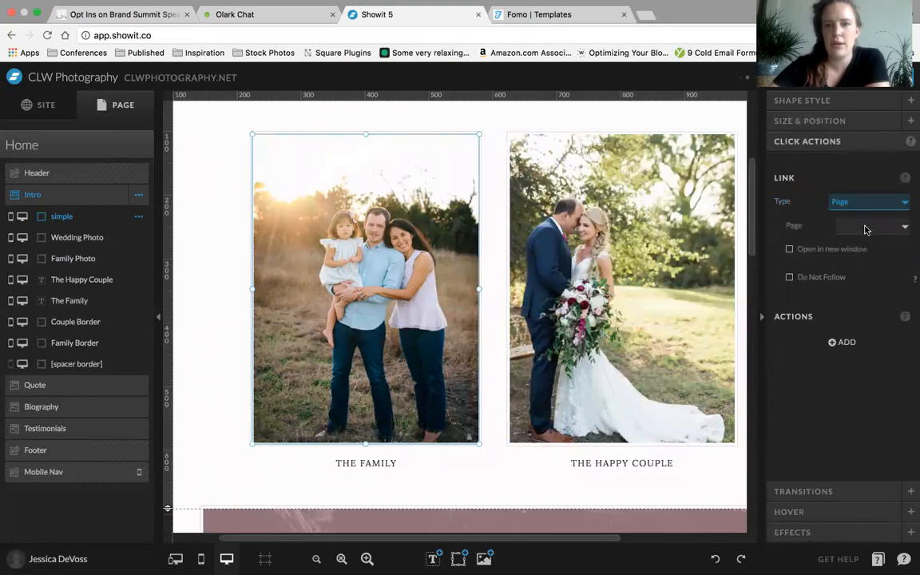
click(866, 227)
click(859, 259)
click(868, 250)
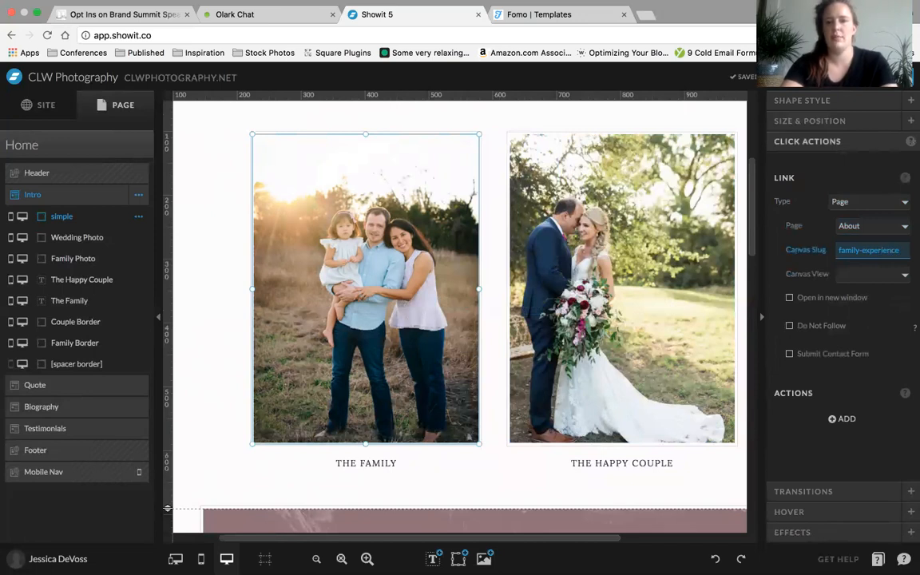
click(836, 168)
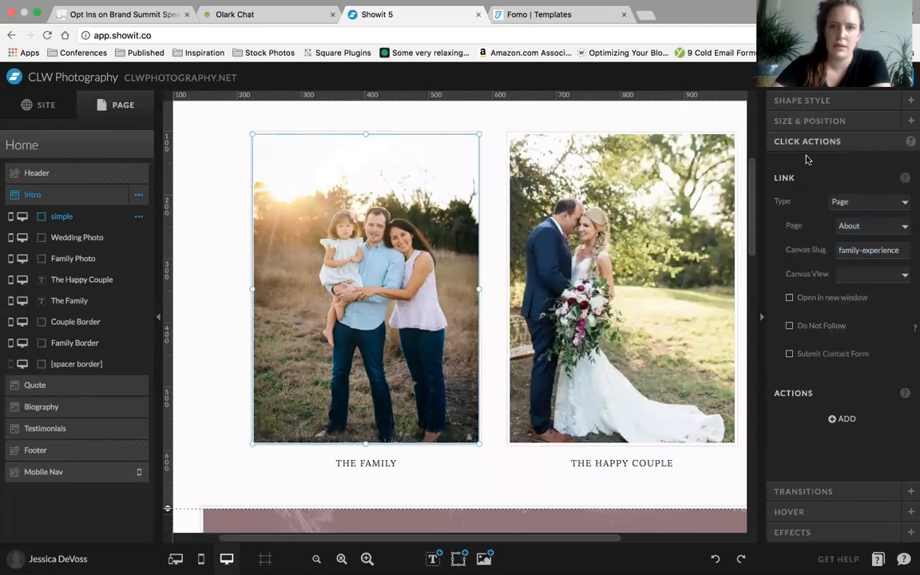
- Preview the site and check the rectangle's hover effect and link over the family photo
click(498, 197)
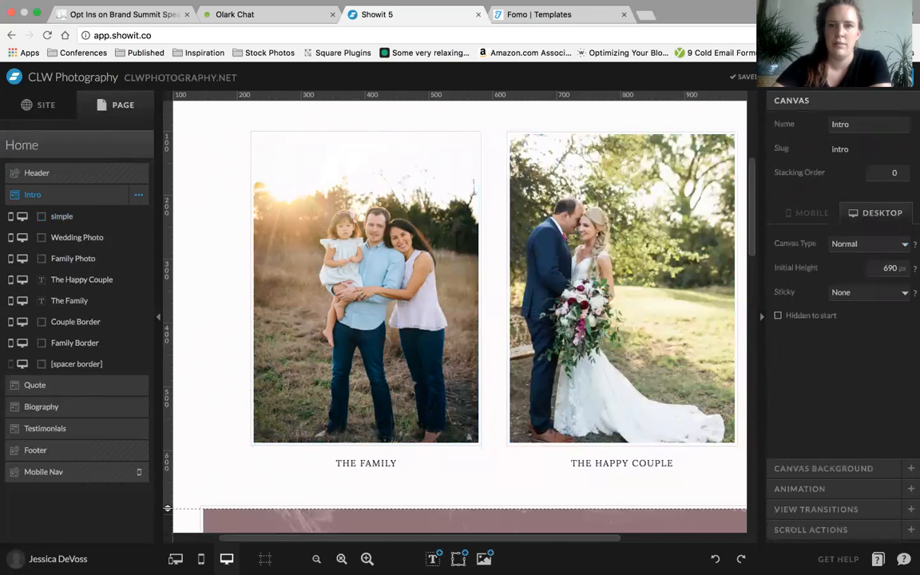
click(808, 78)
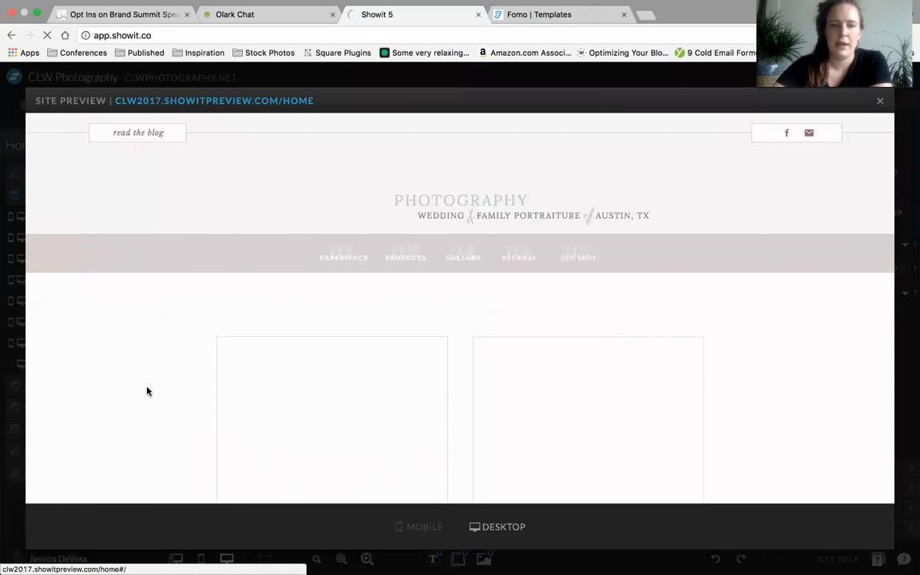
scroll(147, 391, down, 5)
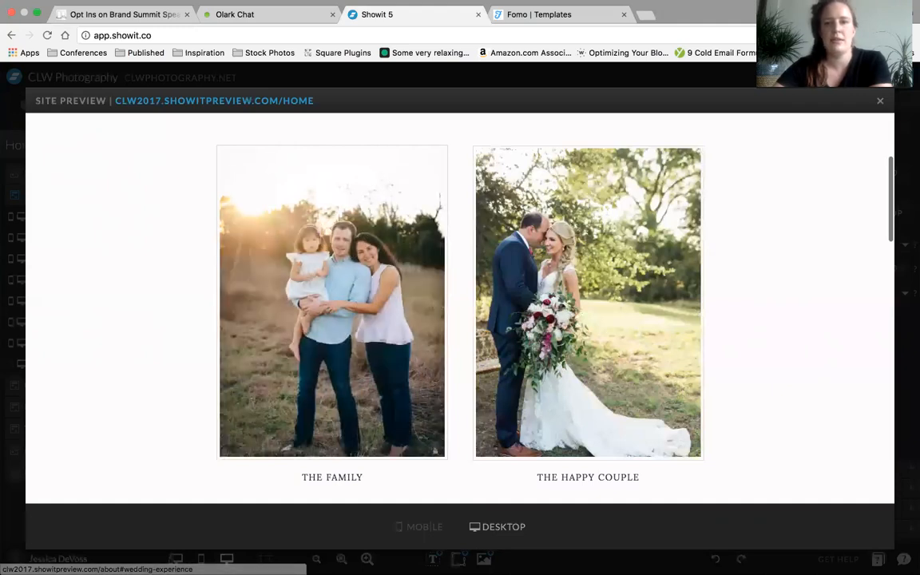
click(880, 106)
- Delete the overlay rectangle and give the family photo itself a Custom hover with 60% opacity
click(405, 229)
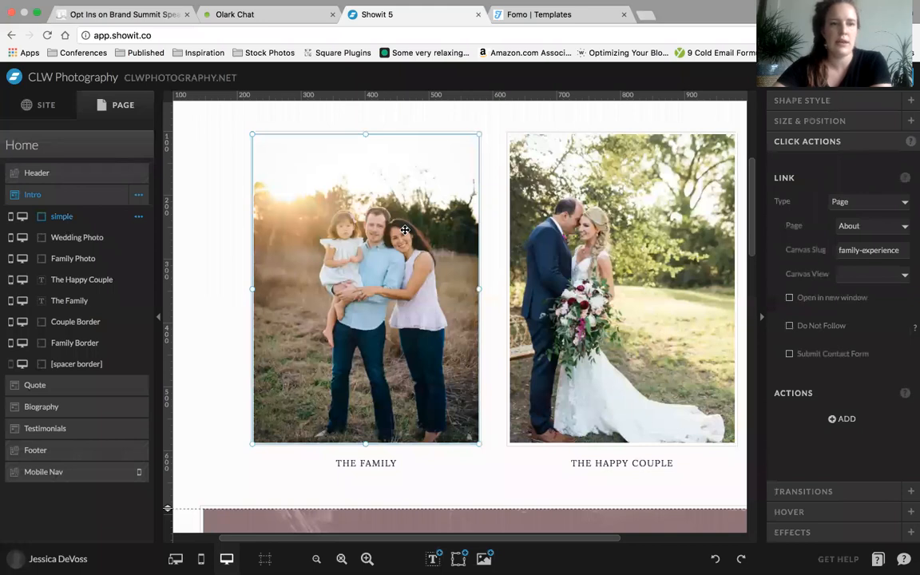
key(Delete)
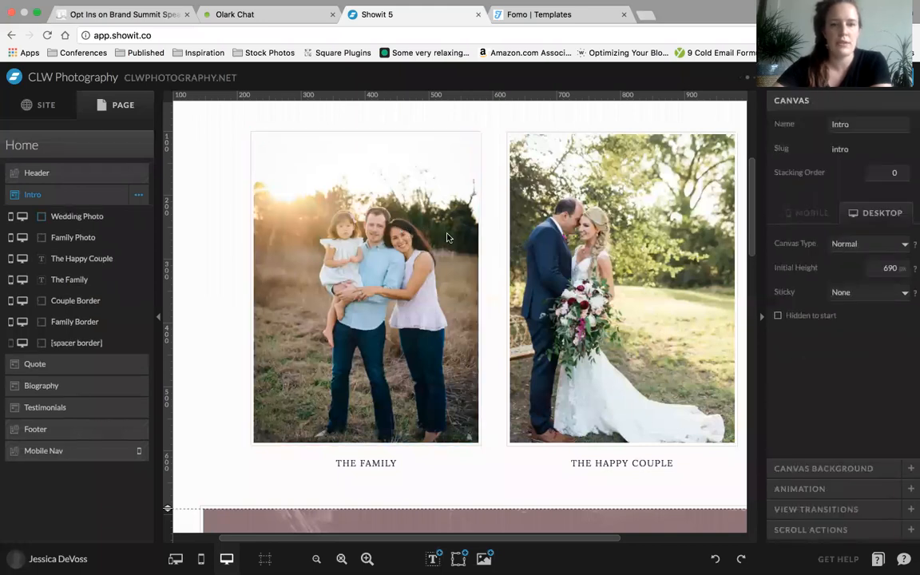
click(447, 237)
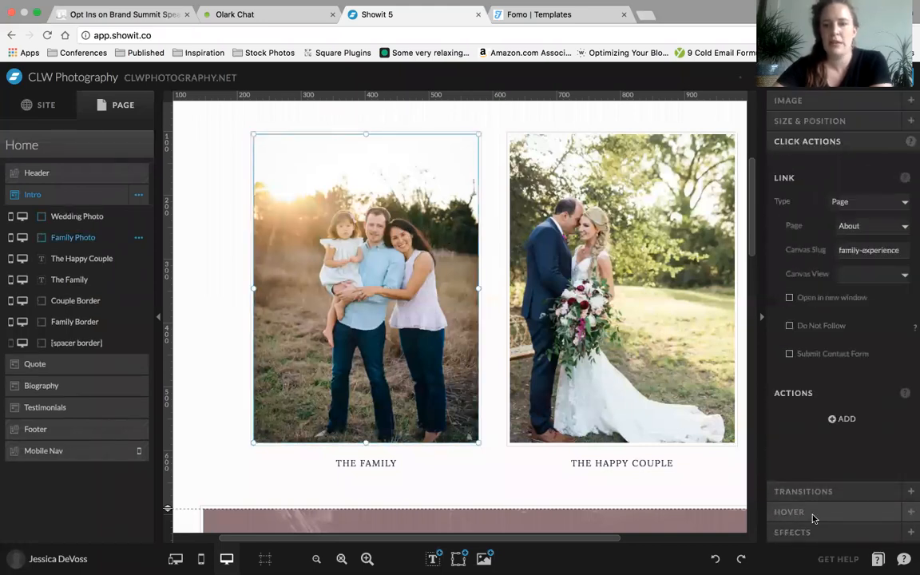
click(812, 519)
click(848, 210)
click(842, 221)
click(878, 229)
click(876, 318)
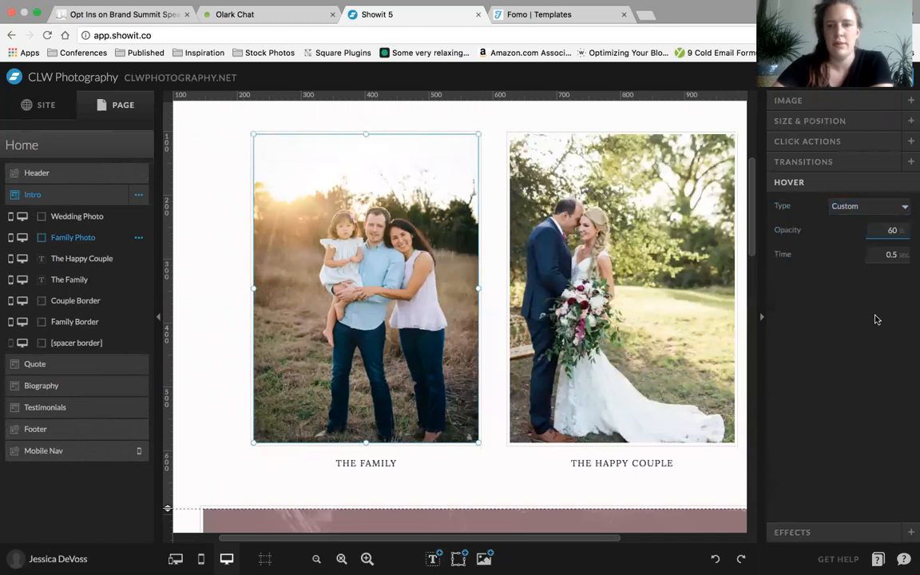
- Set the family photo's hover type to None and undo the recent changes to restore the deleted rectangle
click(875, 209)
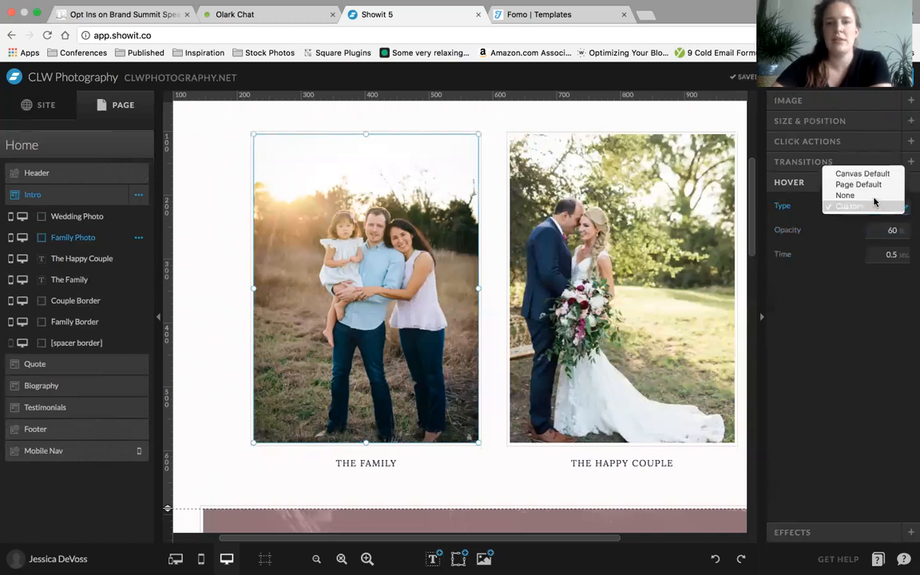
click(843, 198)
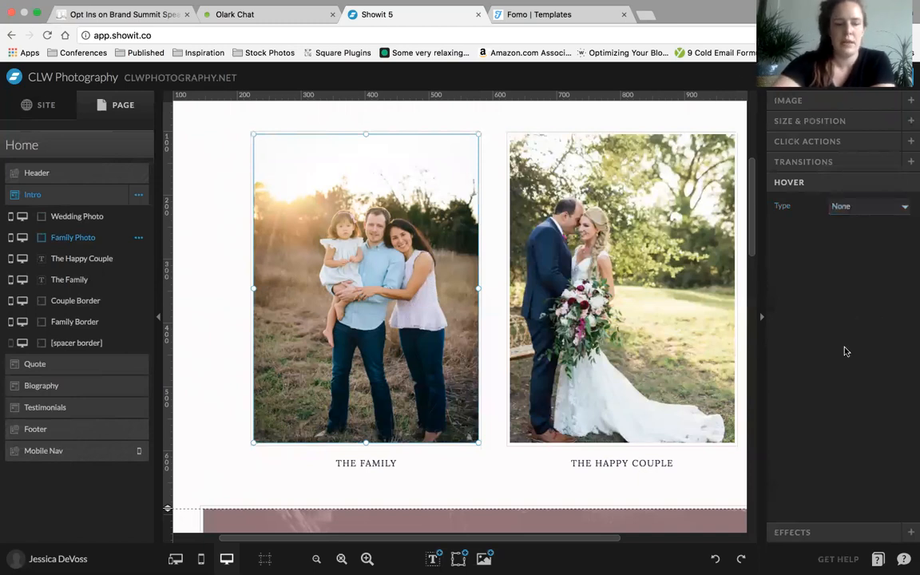
key(super+z)
key(super+z)
key(super+z)
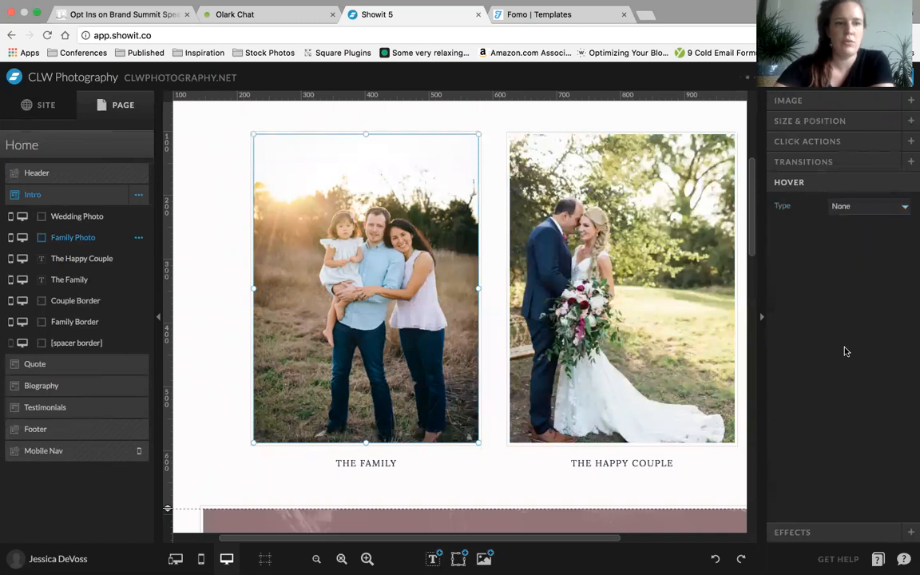
key(super+z)
- Set the rectangle's hover color to the light blue-green palette swatch 3 at 70% opacity
click(497, 220)
click(459, 208)
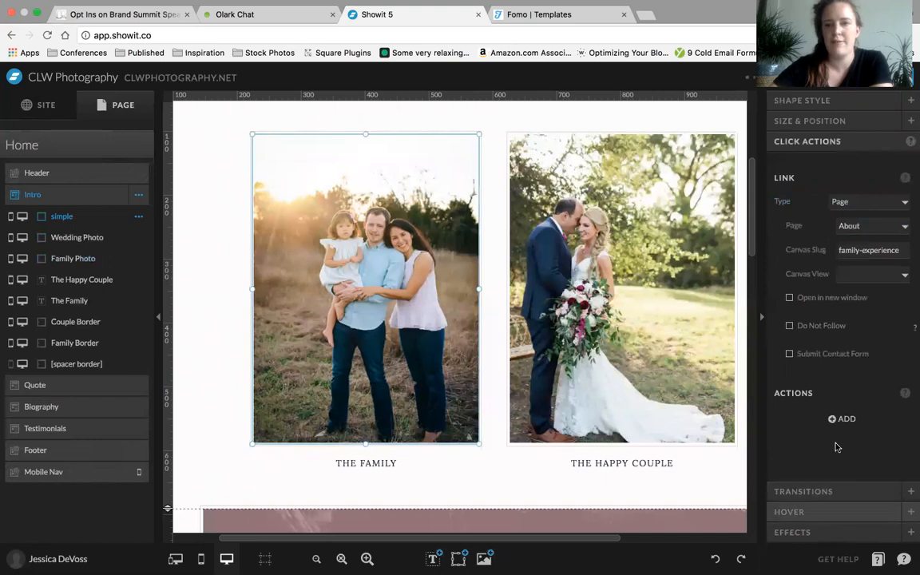
click(826, 510)
click(866, 206)
click(825, 251)
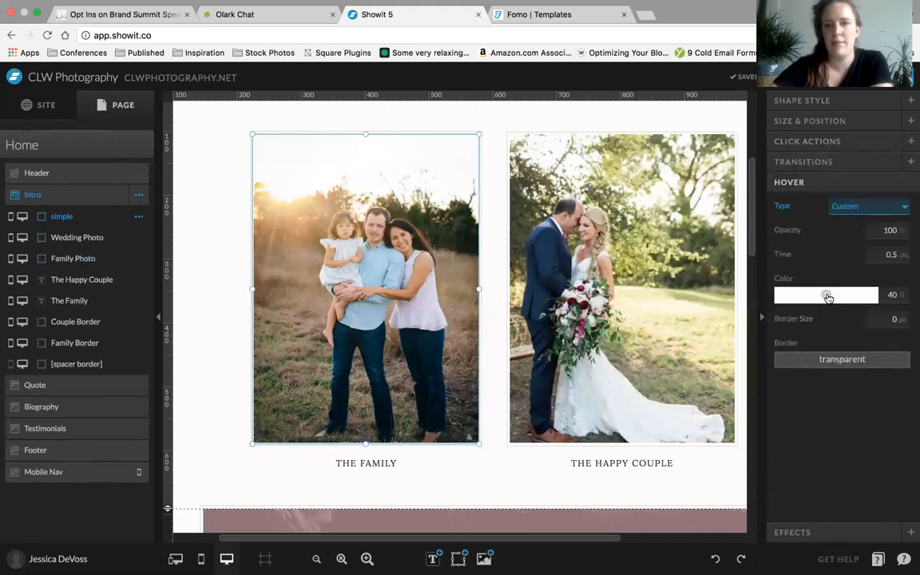
click(826, 295)
click(814, 323)
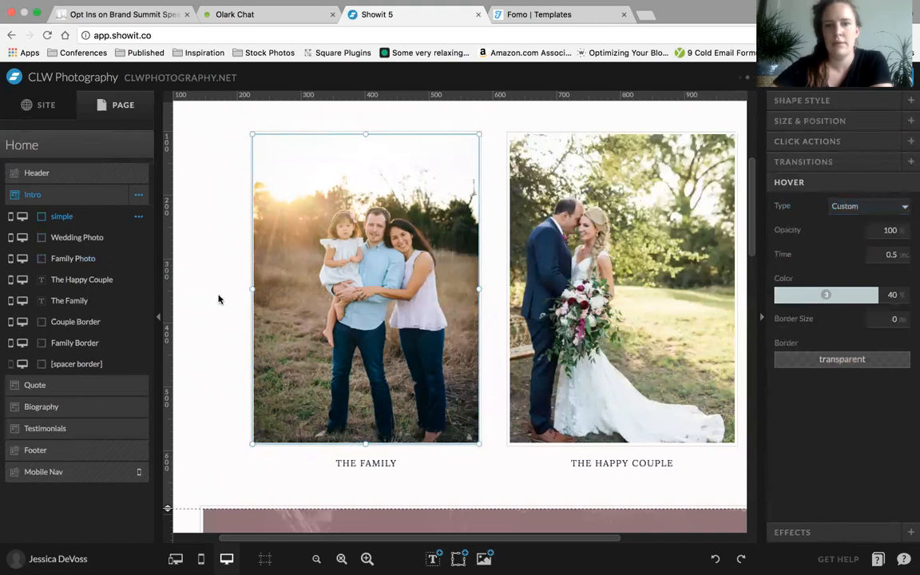
drag(898, 295, 870, 296)
text(70)
key(Tab)
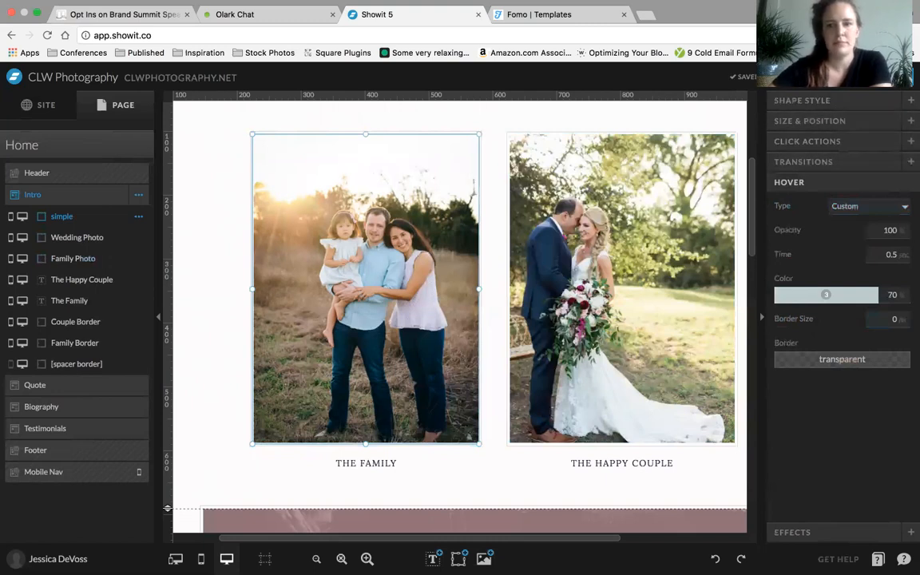
- Preview the site and check the tinted hover overlay on the family photo
click(806, 77)
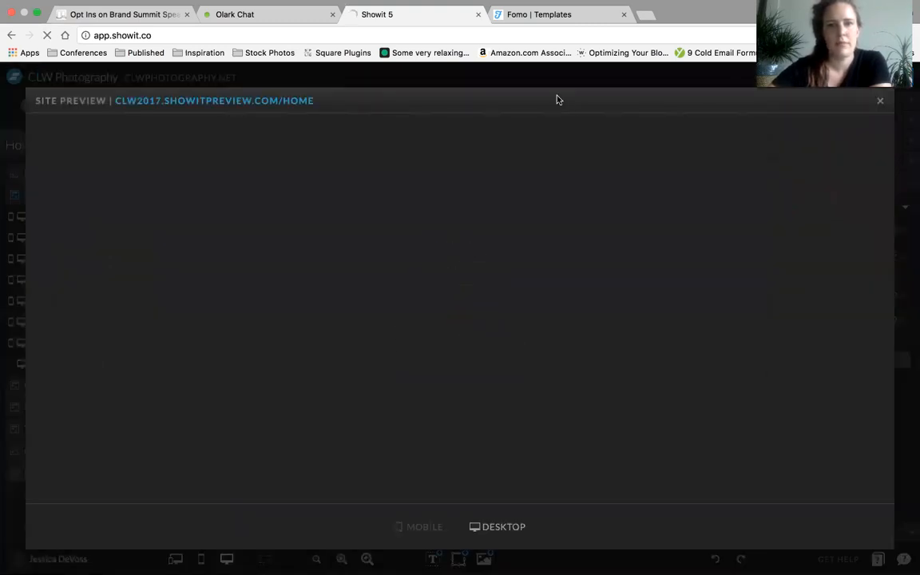
scroll(141, 424, down, 3)
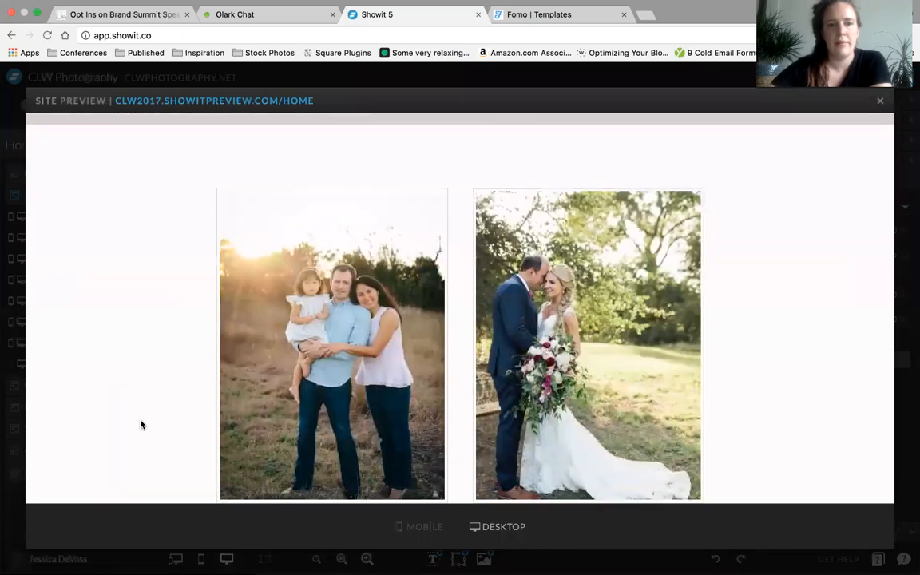
scroll(285, 332, down, 2)
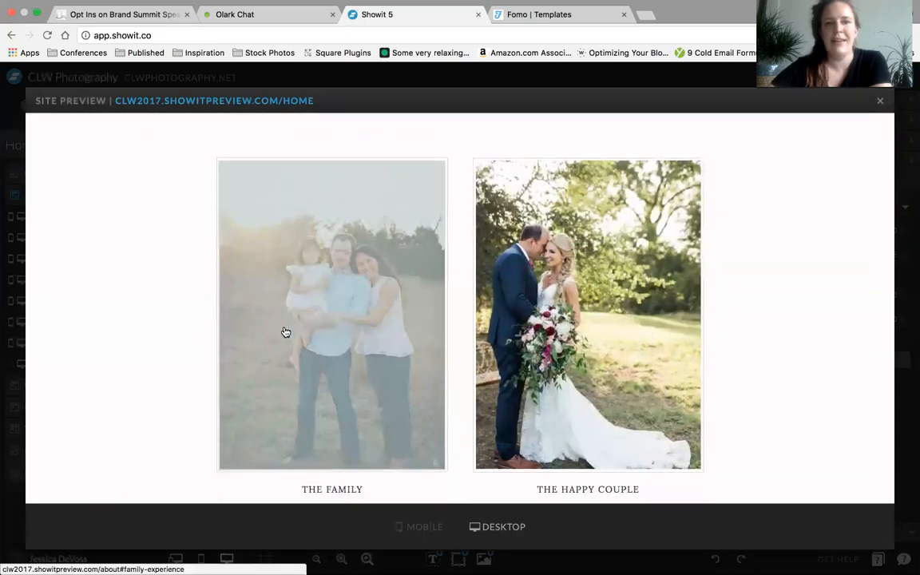
scroll(283, 330, up, 1)
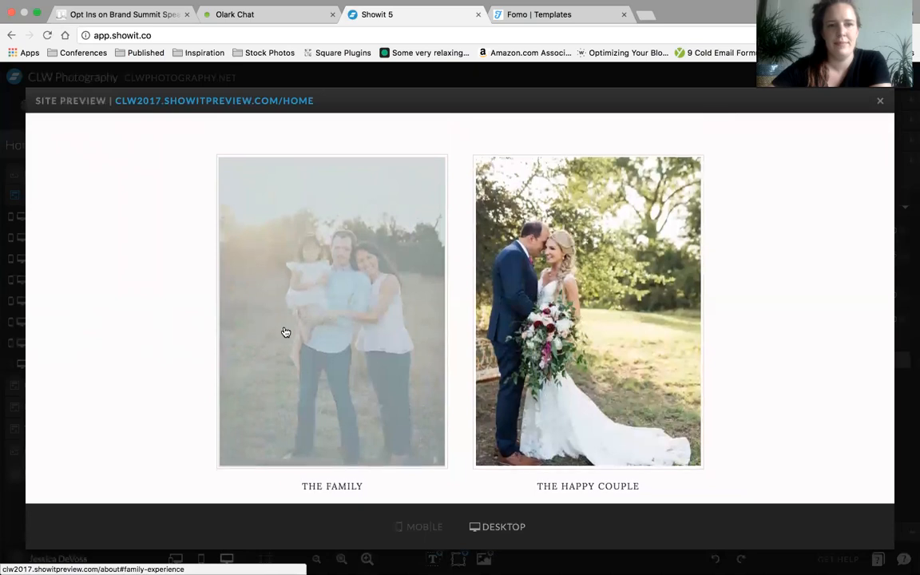
click(879, 100)
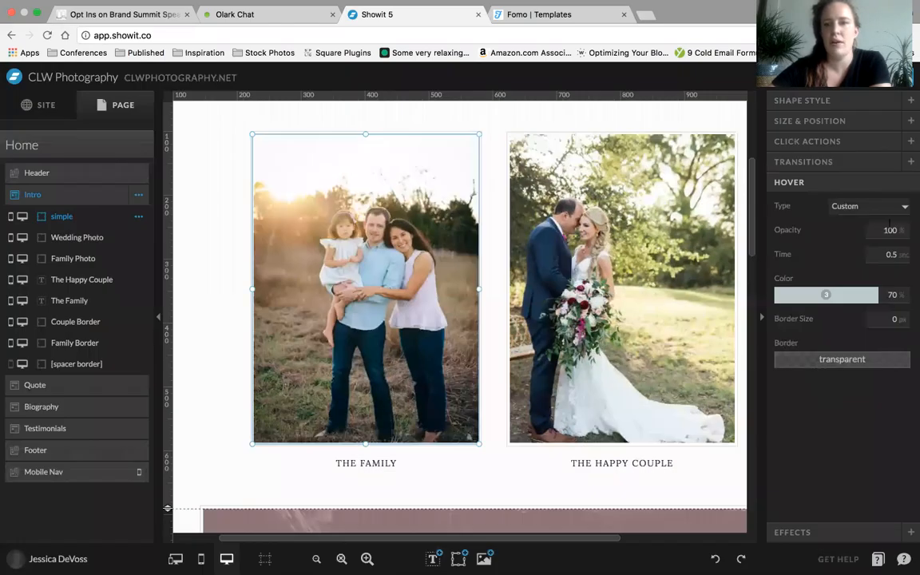
- Set the rectangle's hover time to 3 seconds and preview the slower fade on the family photo
click(881, 254)
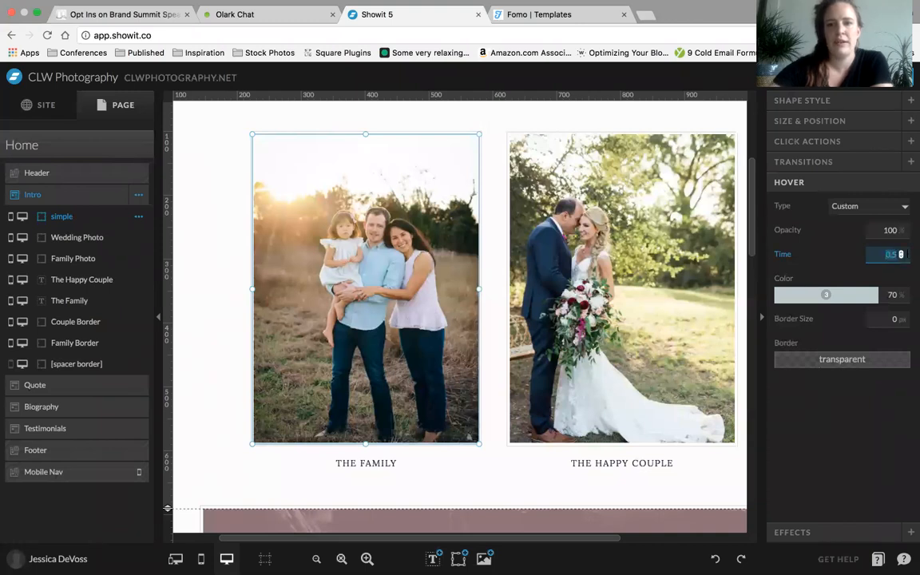
click(853, 437)
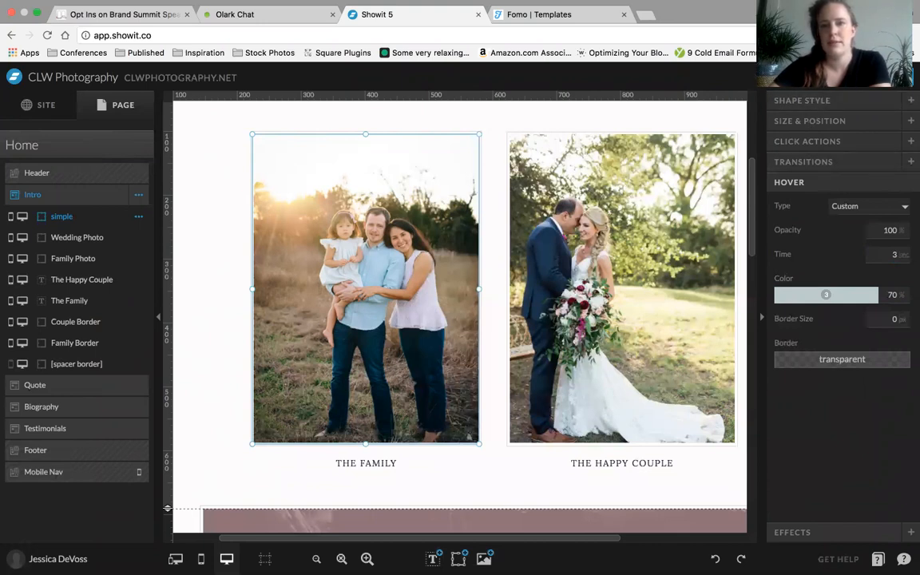
click(832, 77)
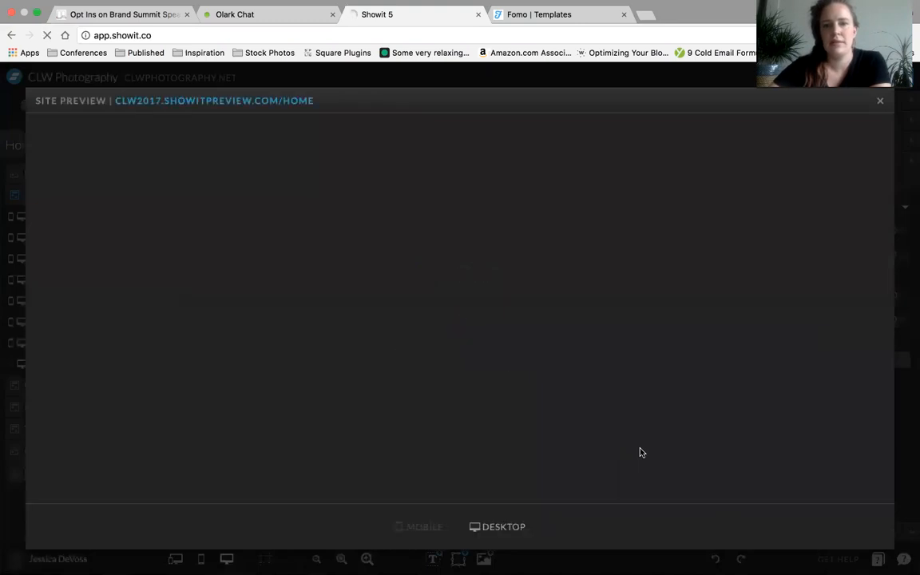
scroll(640, 452, down, 3)
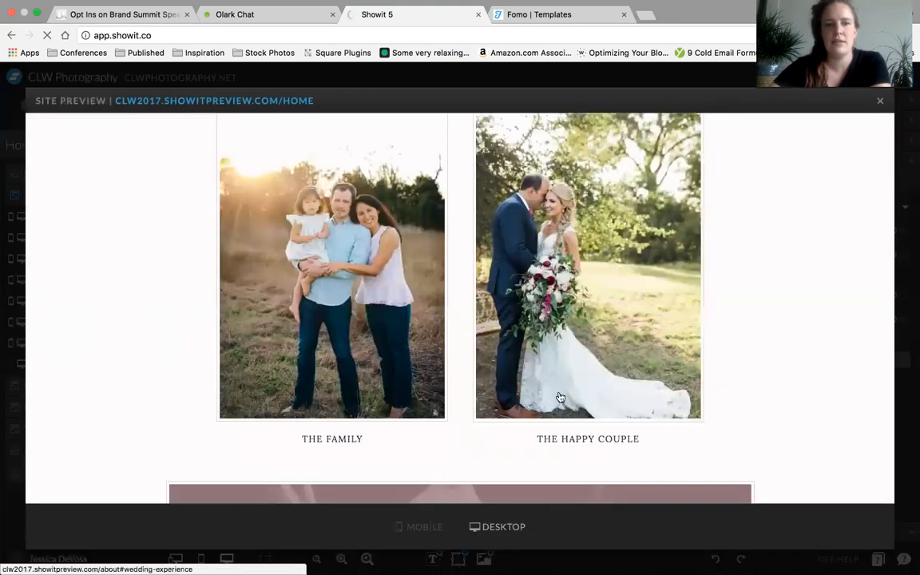
scroll(103, 347, up, 1)
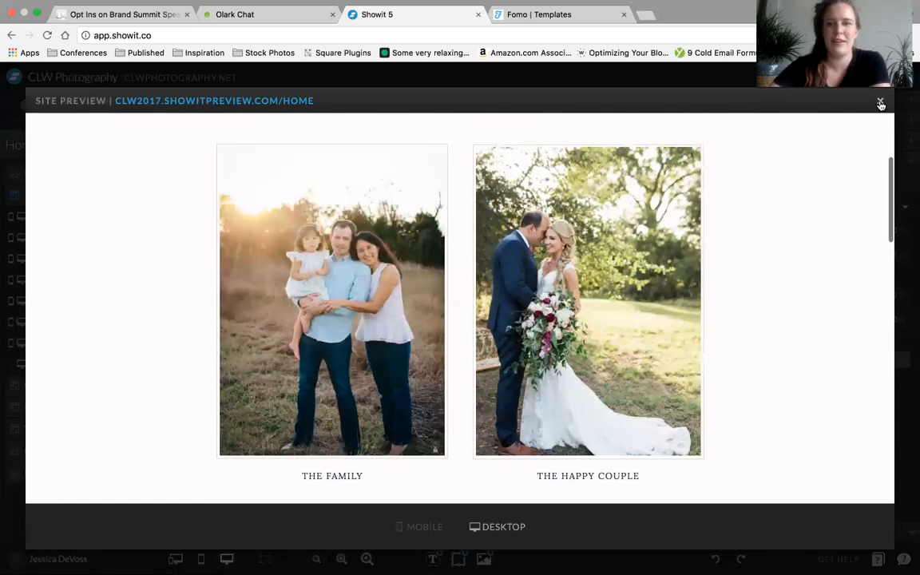
click(879, 100)
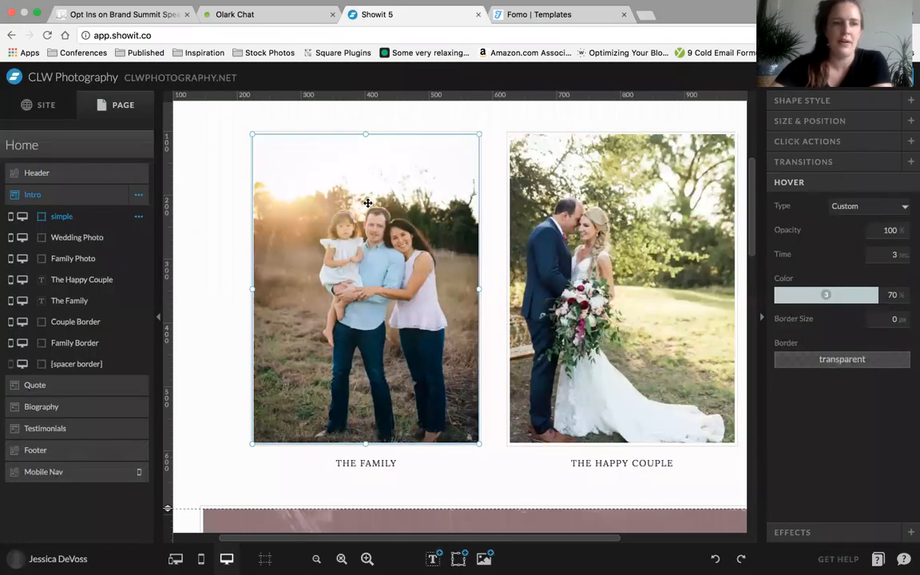
- Delete the transparent rectangle covering the family photo and set the photo's own hover type to Custom
key(Delete)
scroll(209, 212, up, 1)
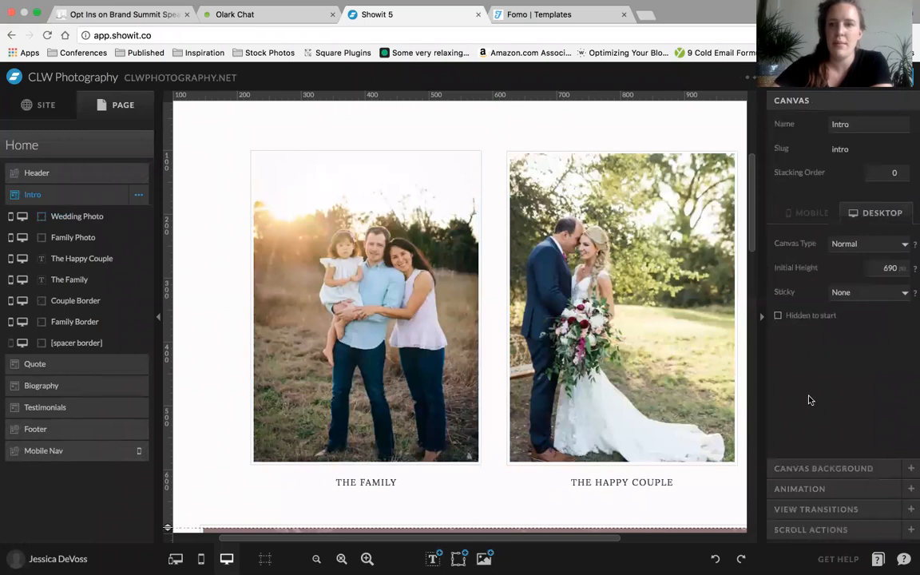
click(438, 373)
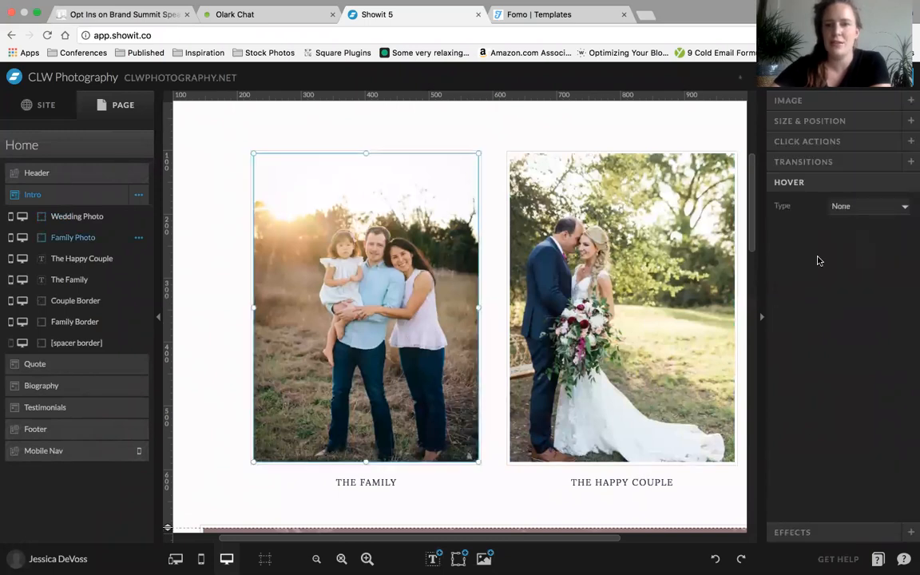
click(386, 479)
click(432, 293)
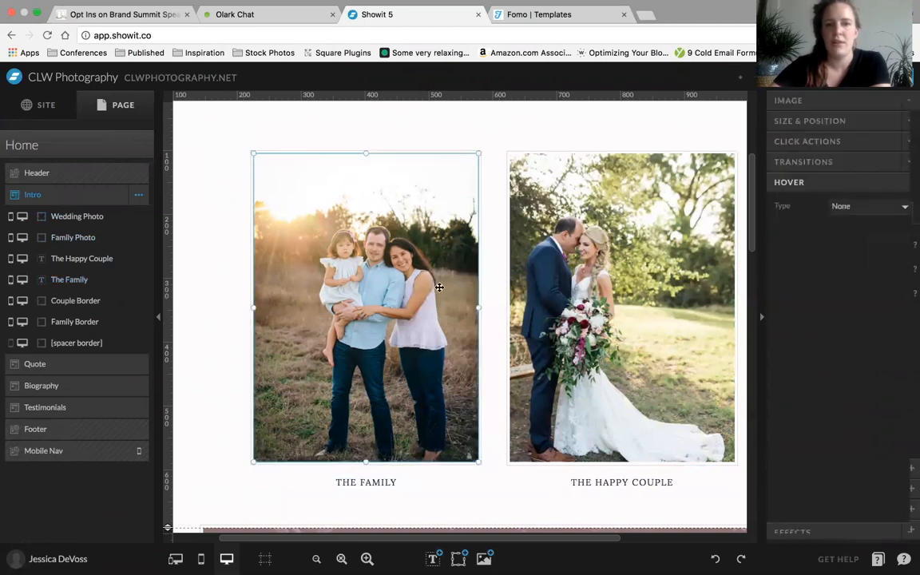
click(849, 207)
click(846, 216)
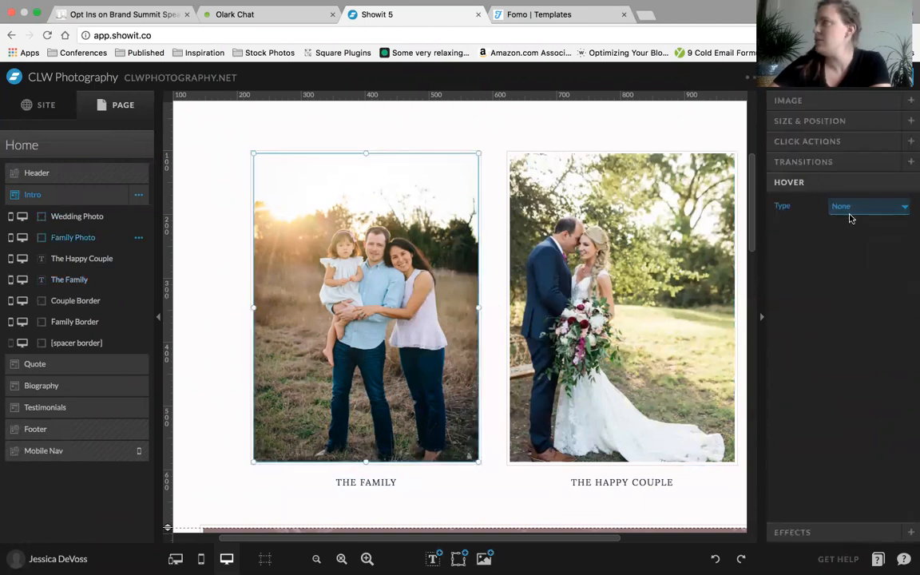
click(870, 229)
click(875, 310)
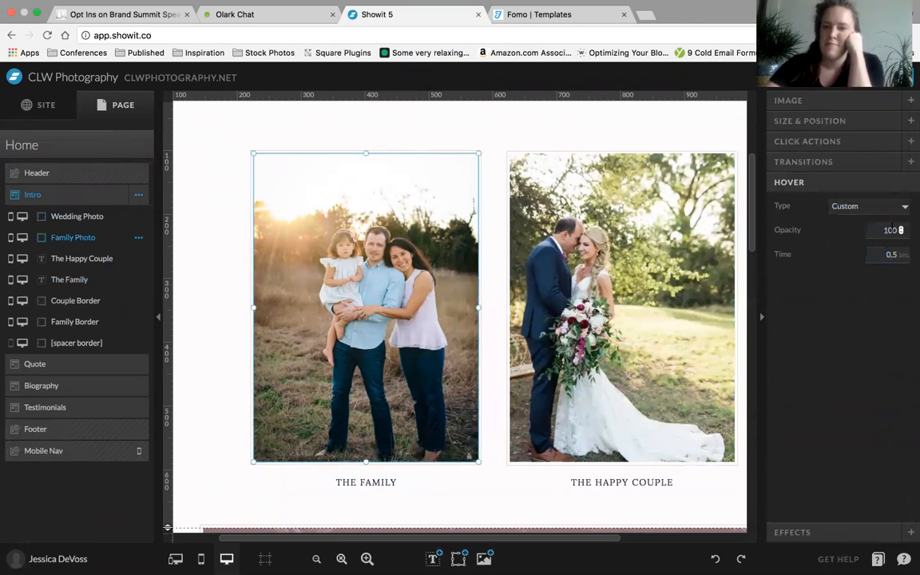
- Review the family photo's image, size and position, click action, transition, hover and effects settings
click(814, 101)
click(826, 450)
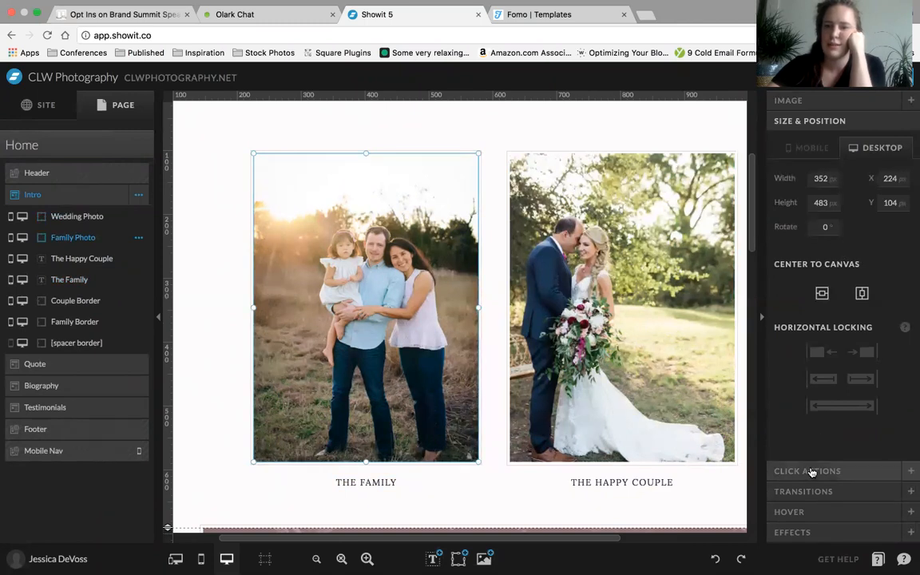
click(819, 101)
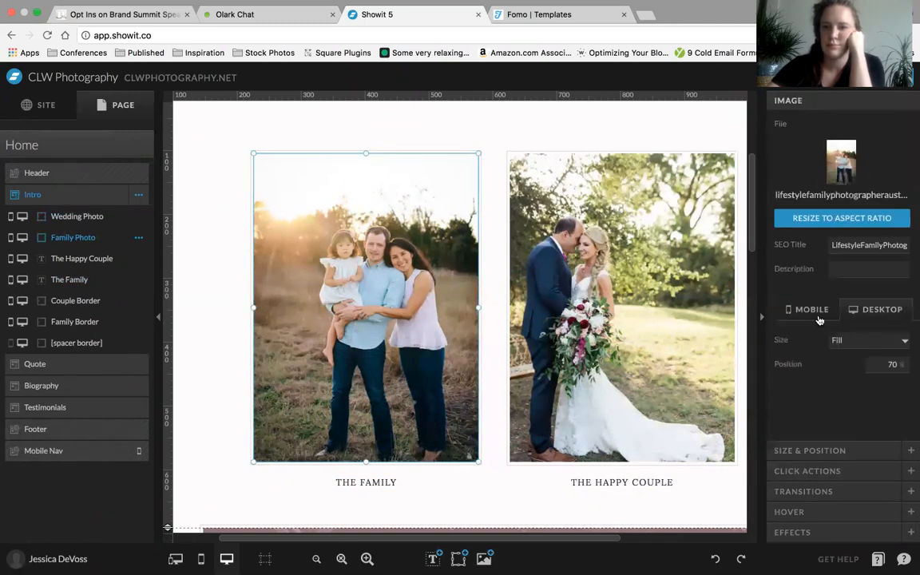
click(831, 449)
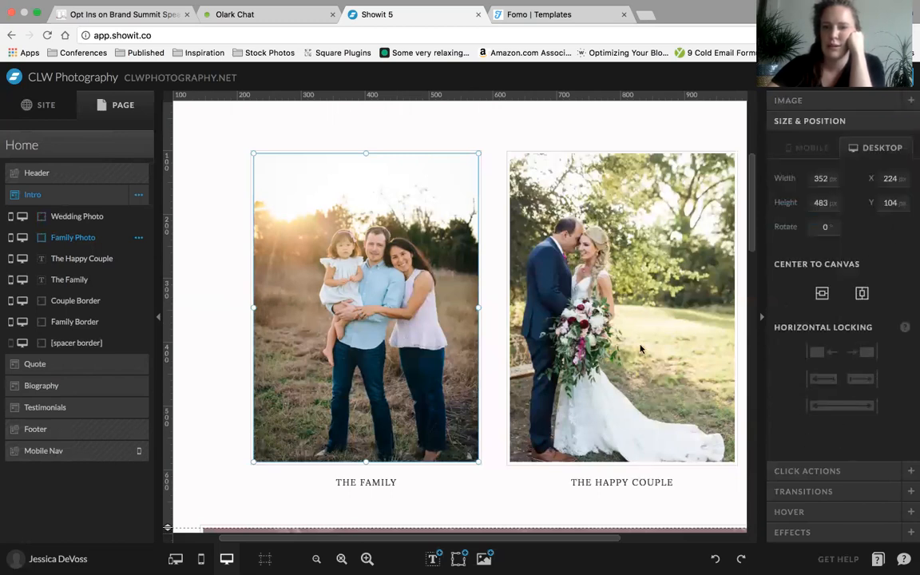
click(823, 471)
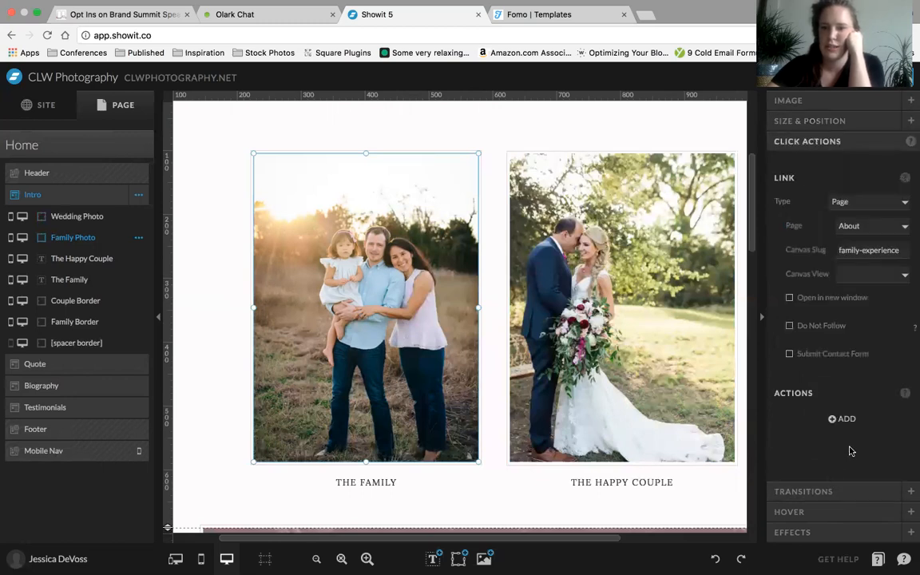
click(840, 490)
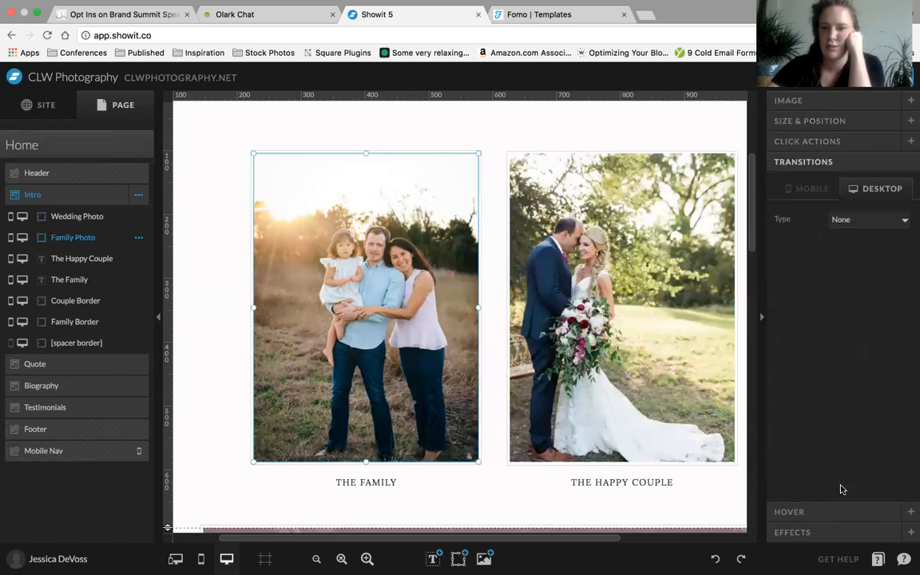
click(792, 511)
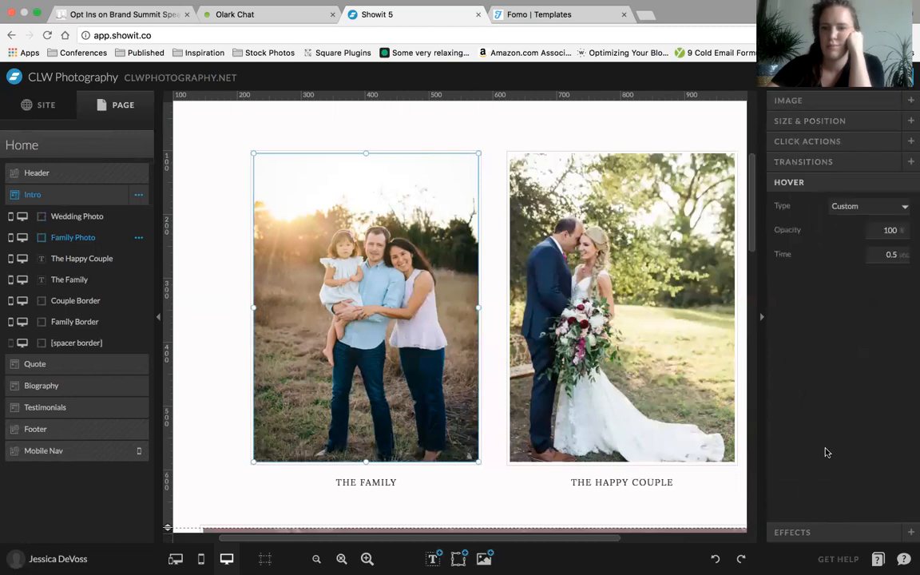
click(808, 531)
click(815, 183)
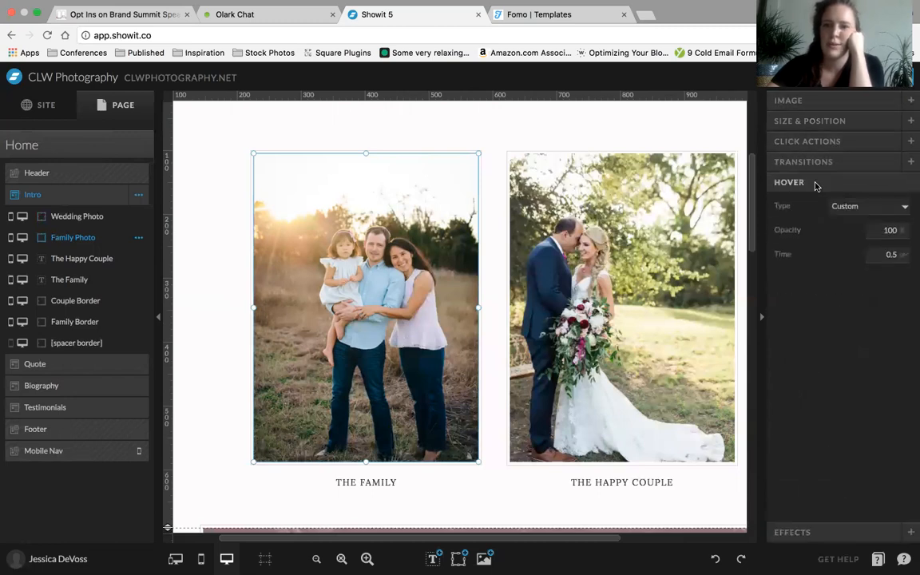
- Set the family photo's desktop transition to Fade with a time of 2 seconds
click(493, 261)
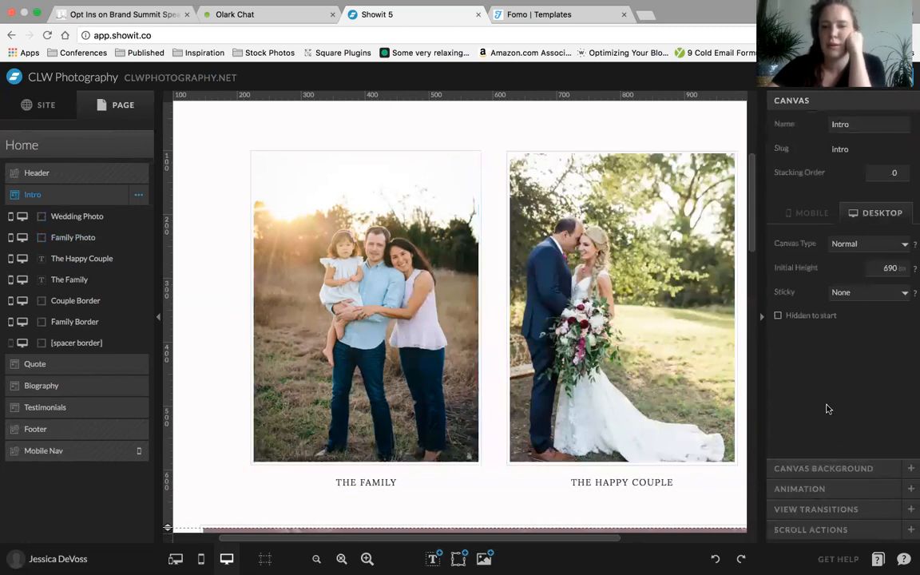
click(367, 303)
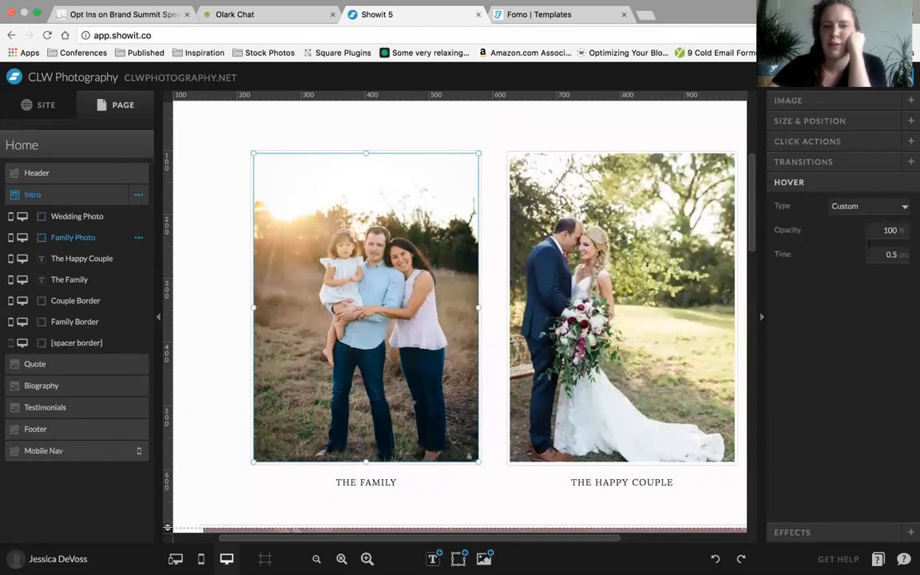
click(841, 161)
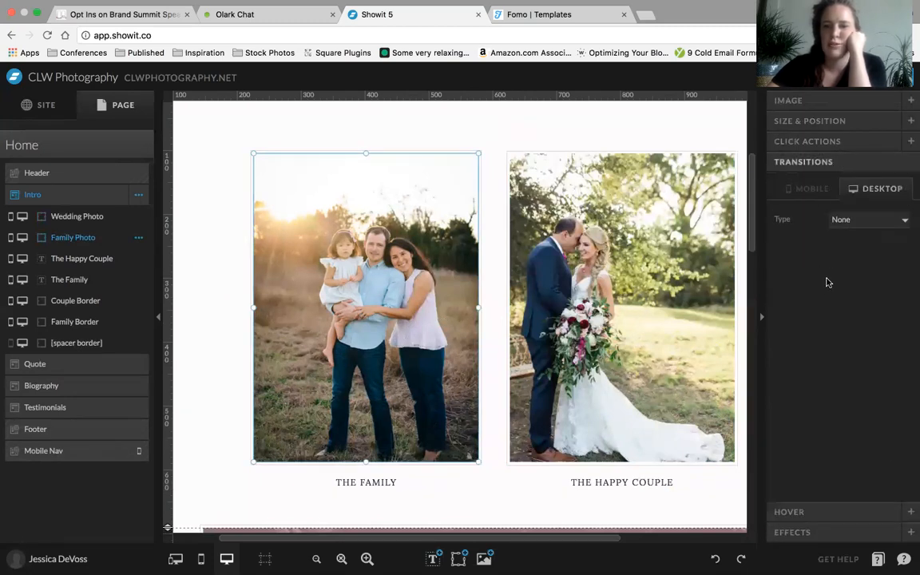
click(873, 221)
click(834, 223)
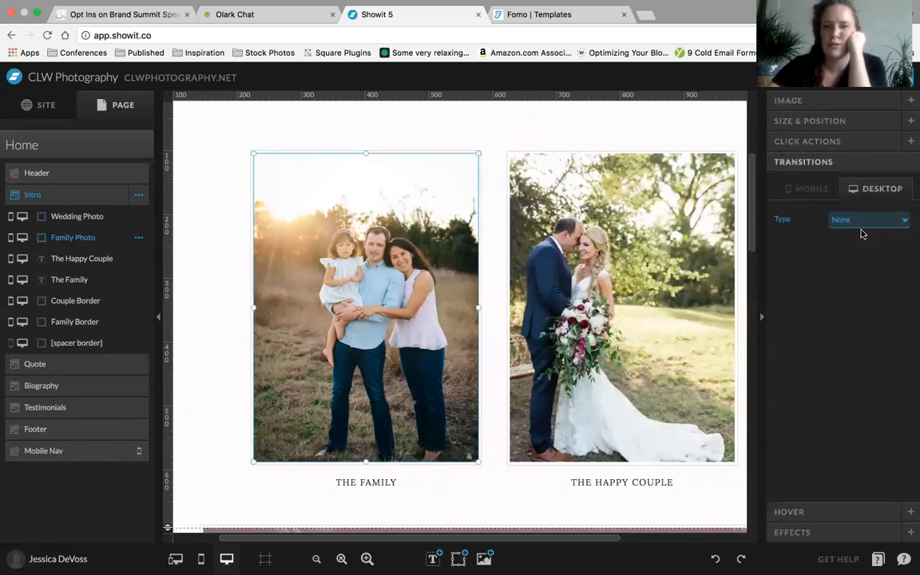
key(Down)
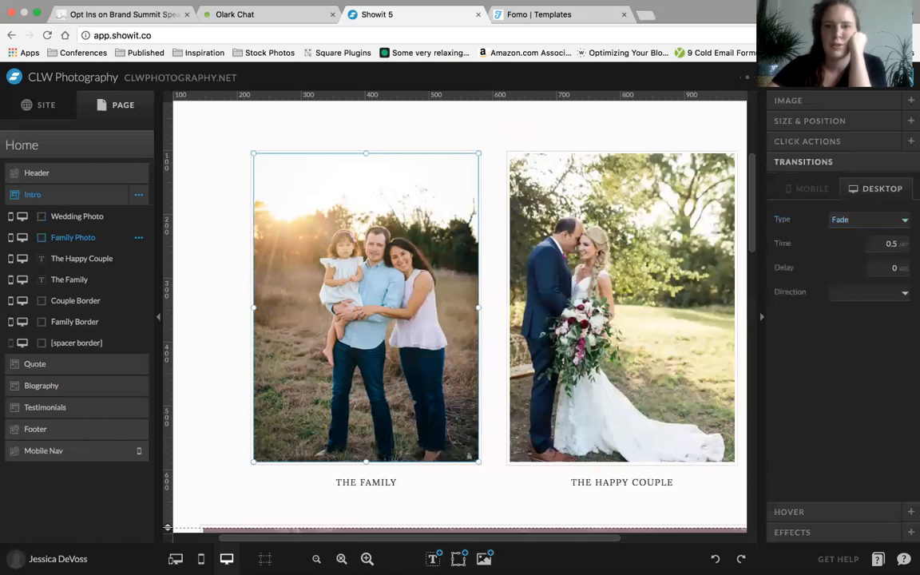
click(901, 241)
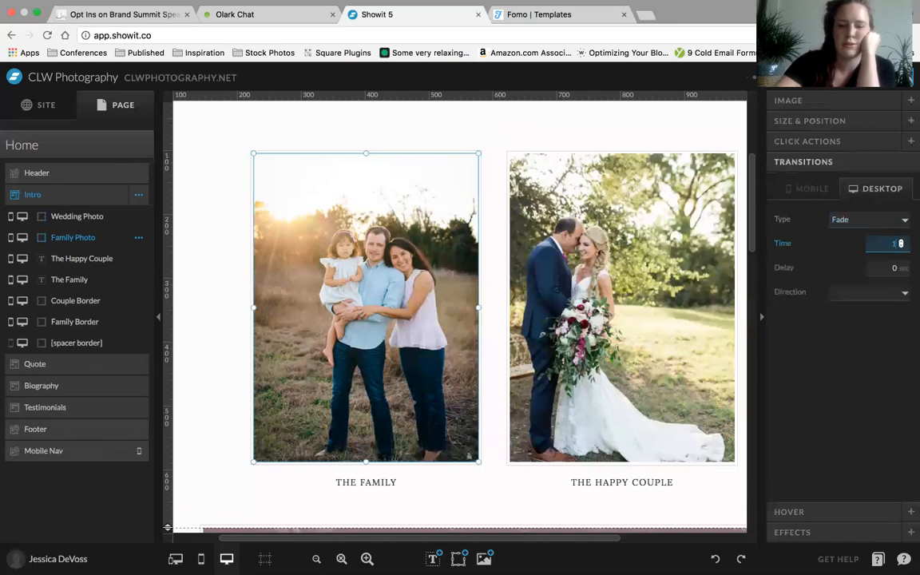
key(BackSpace)
text(2)
key(Tab)
click(879, 356)
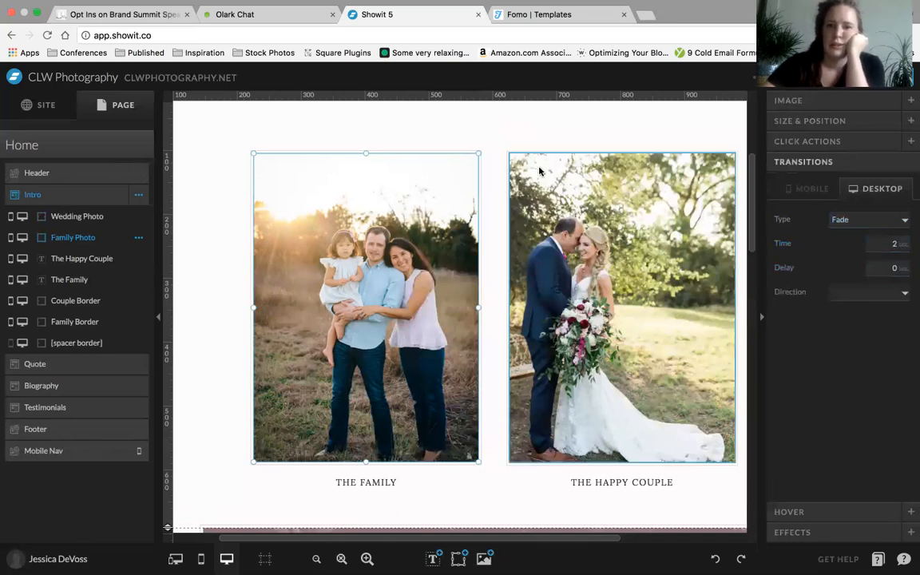
- Preview the home page repeatedly and check the family photo's fade-in transition as the page loads
click(806, 78)
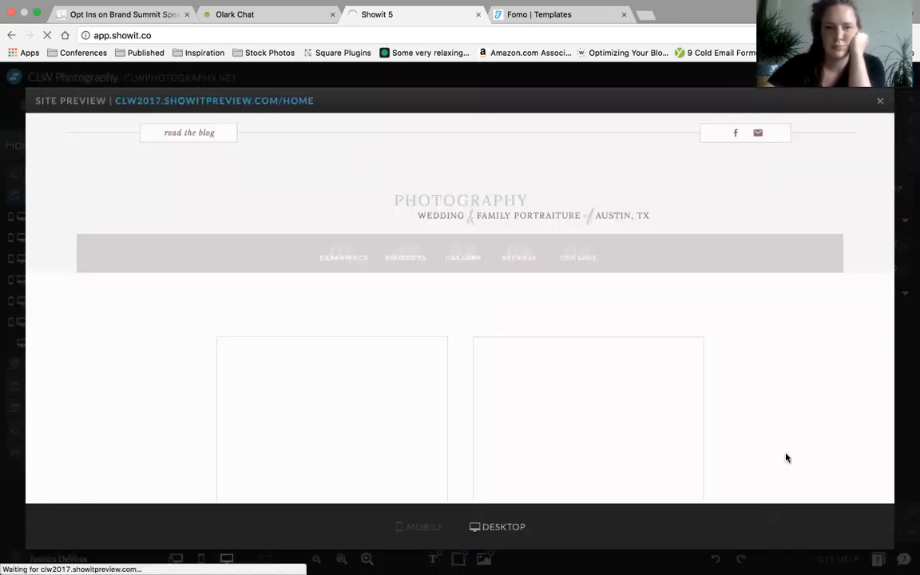
scroll(786, 457, down, 3)
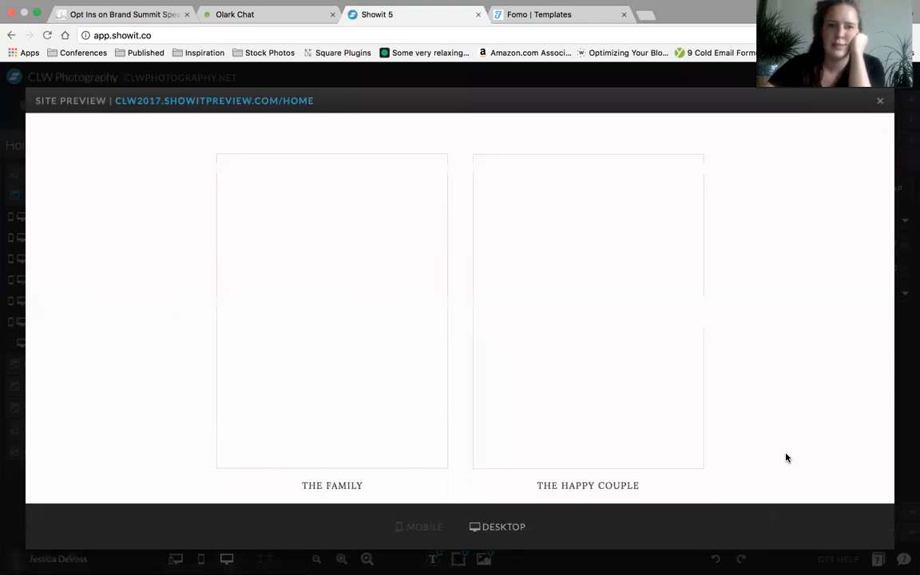
click(881, 103)
click(826, 77)
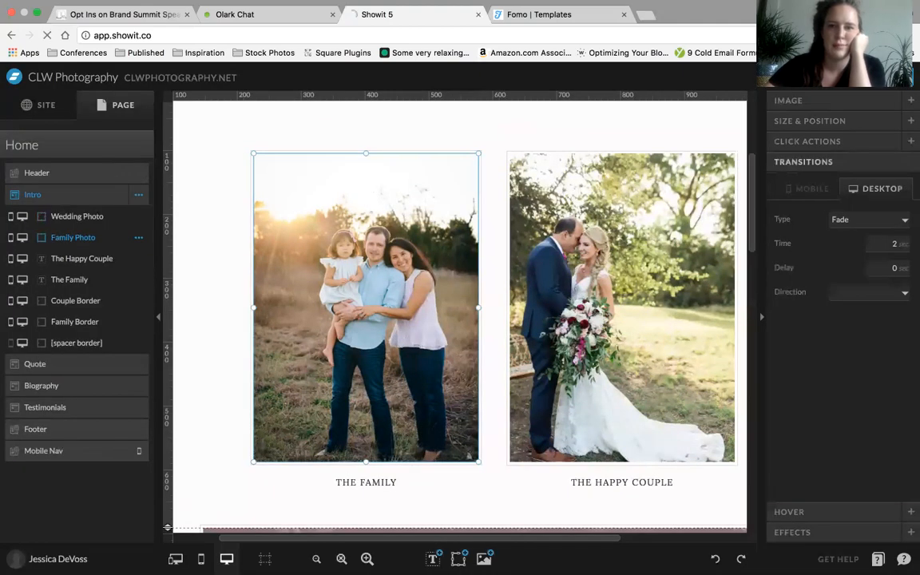
scroll(826, 428, down, 3)
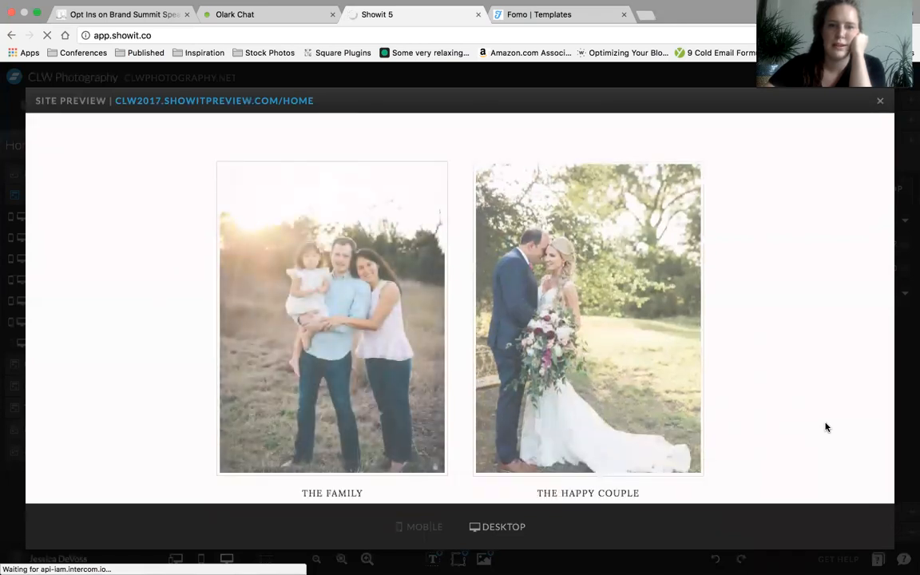
click(881, 103)
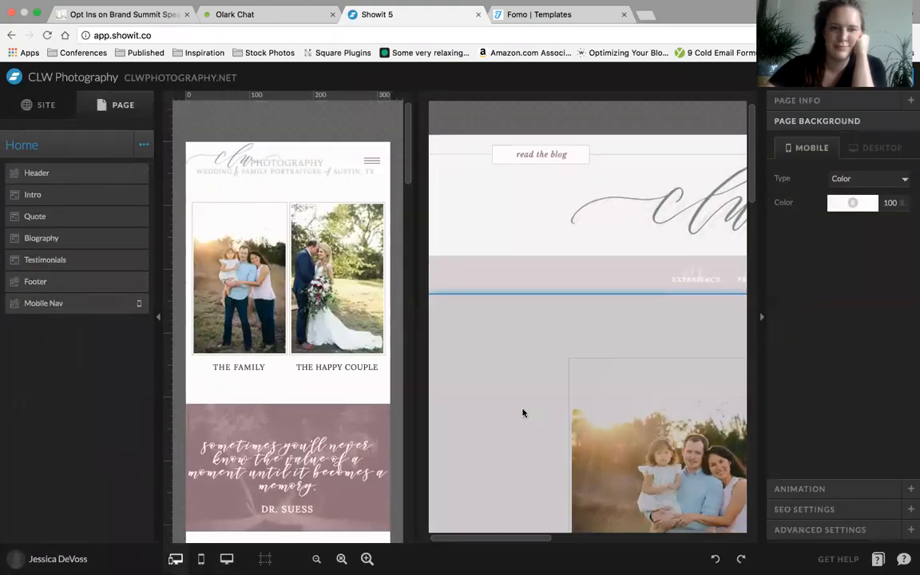
scroll(520, 412, down, 5)
click(823, 78)
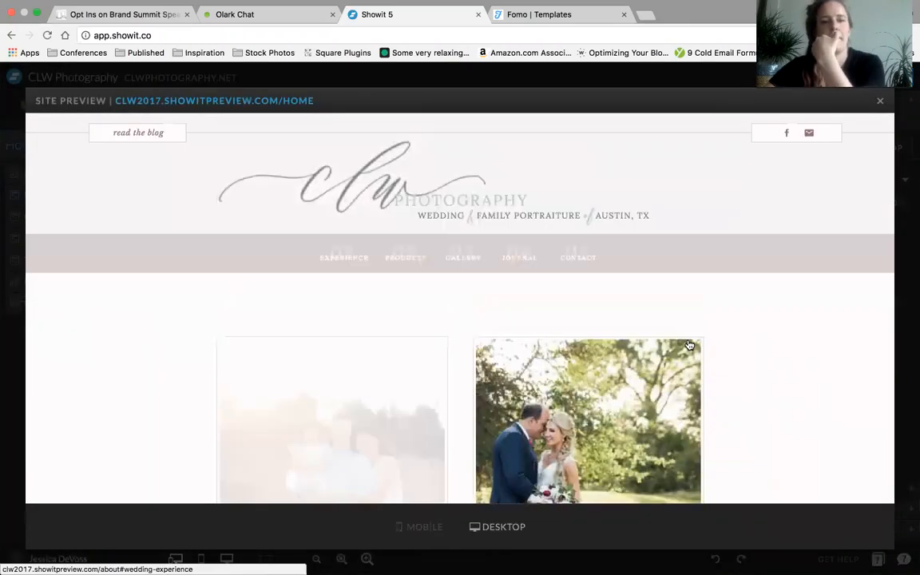
scroll(770, 396, down, 3)
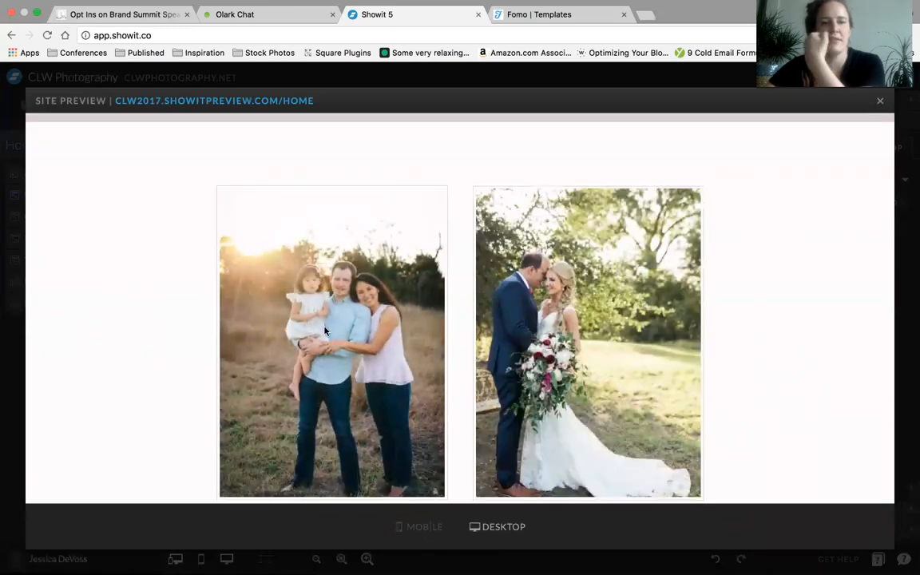
click(880, 104)
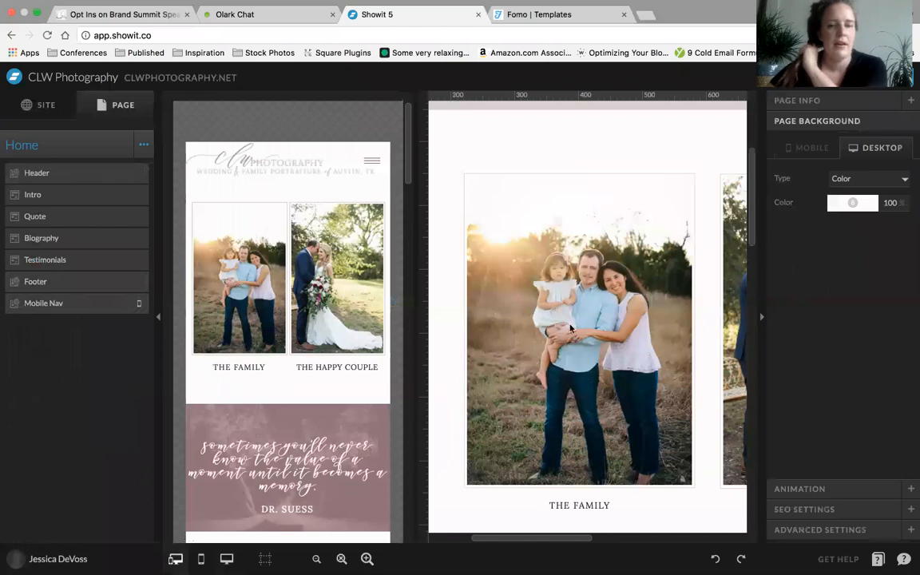
- Select the family photo in the Intro canvas, show only the desktop layout and open the photo's transition settings
click(524, 281)
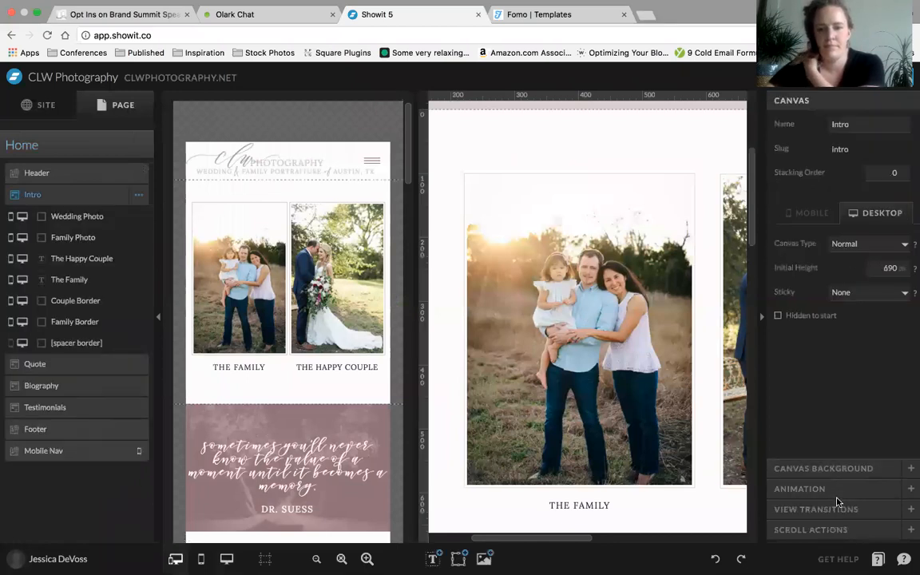
click(568, 373)
click(227, 560)
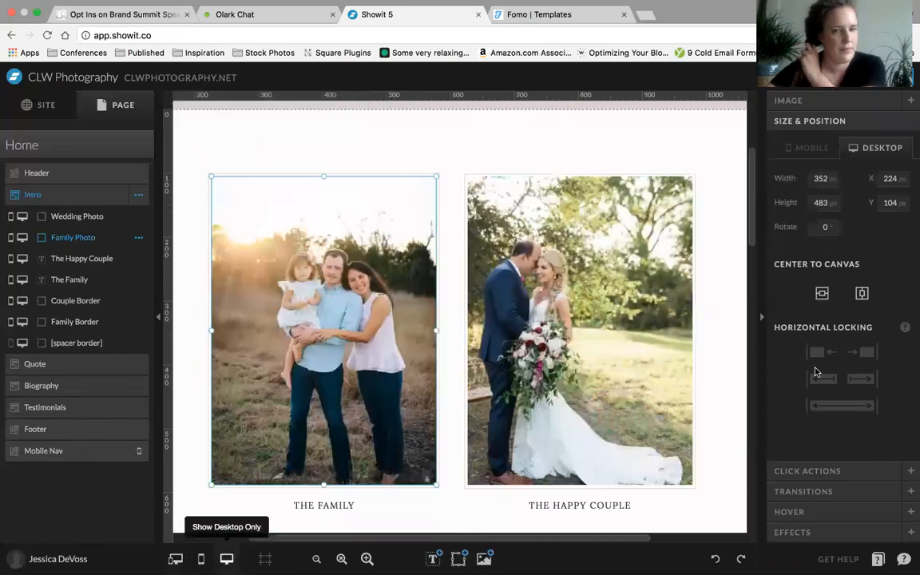
click(826, 492)
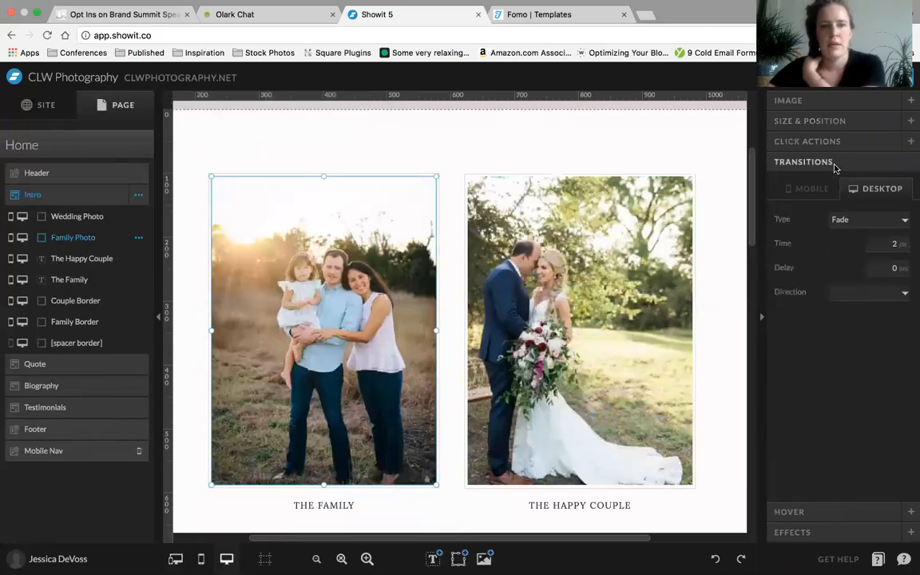
- Open the About page and examine the transition settings of the Introduction canvas, its wedding photo and its text elements
click(40, 104)
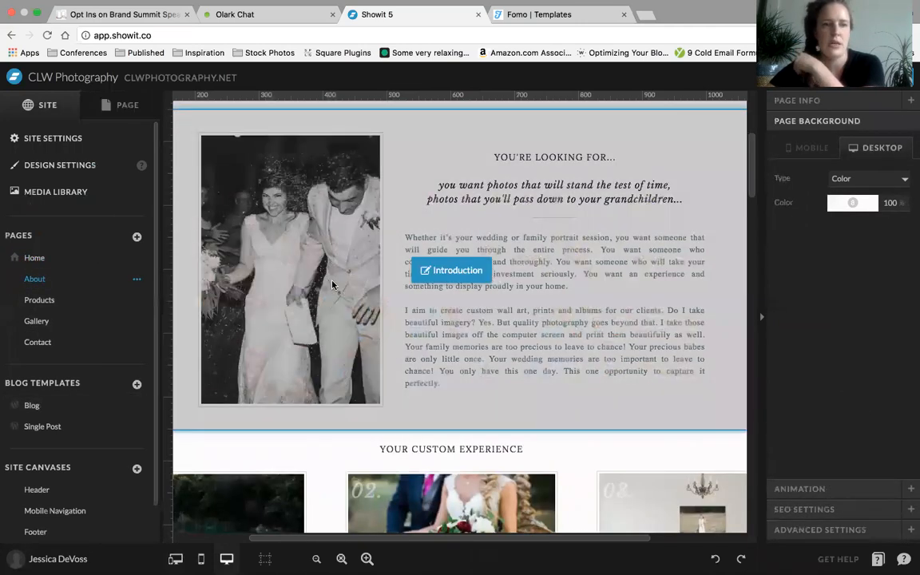
click(398, 202)
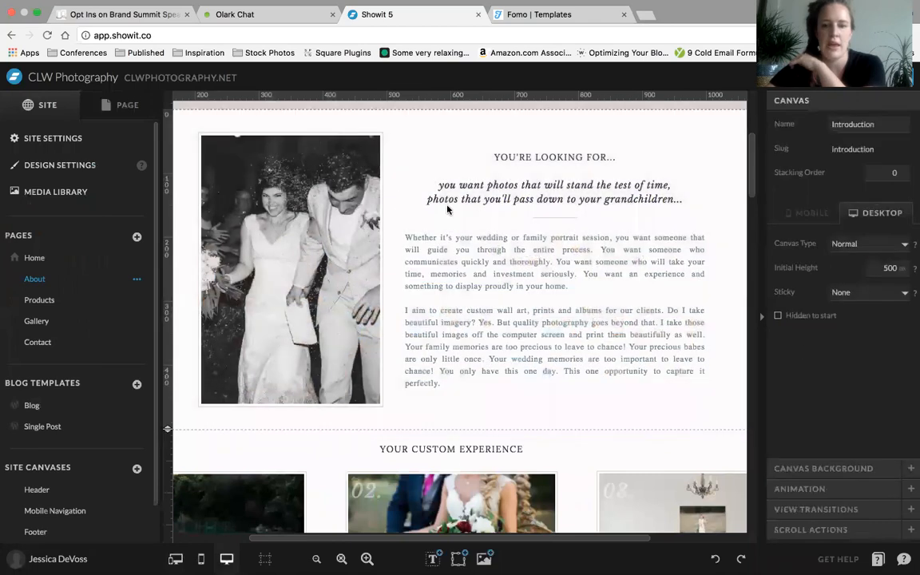
click(875, 511)
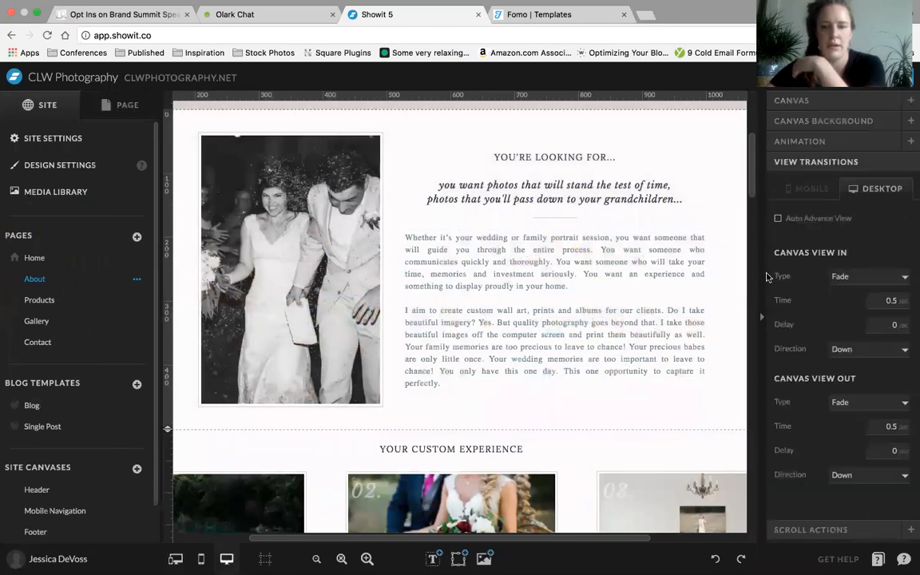
click(318, 244)
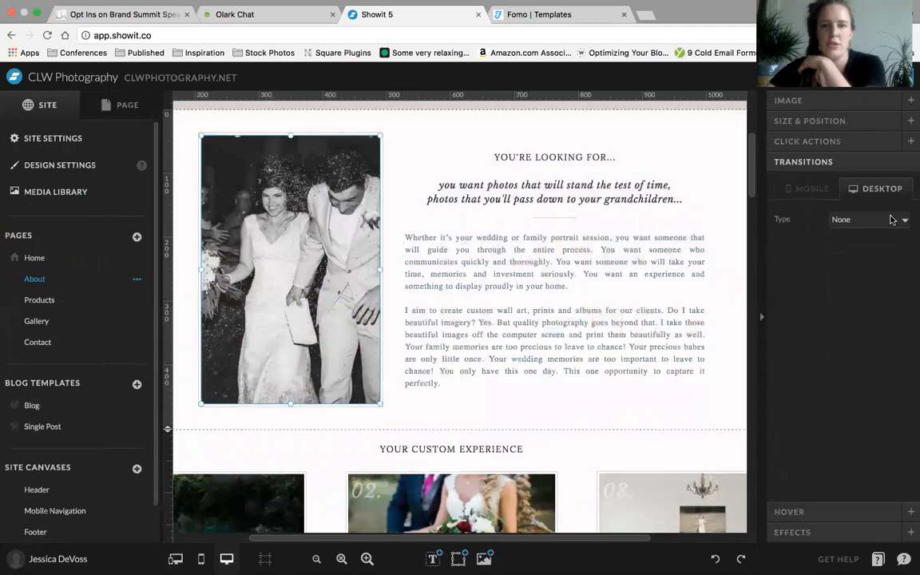
click(411, 239)
click(518, 182)
click(544, 152)
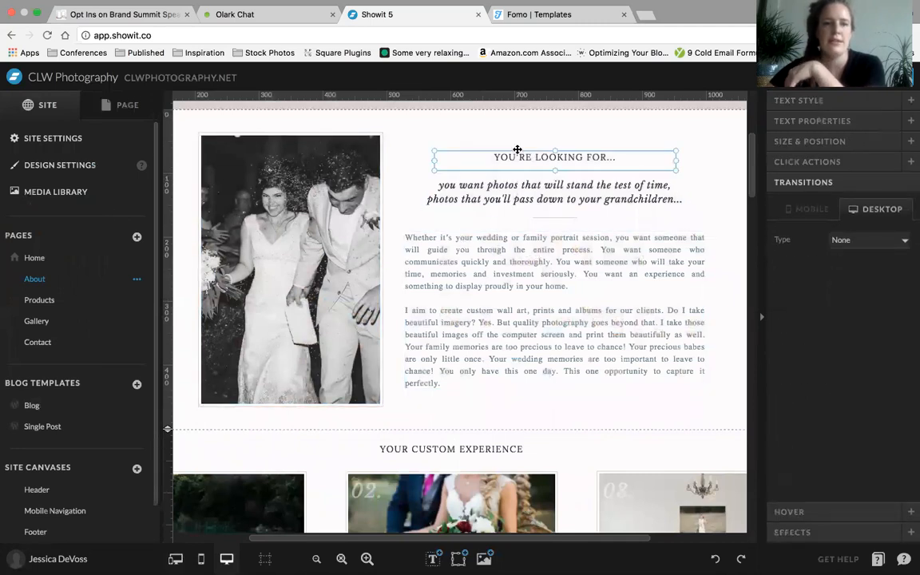
- Set the desktop transition type of the Home page's family photo to None
click(55, 265)
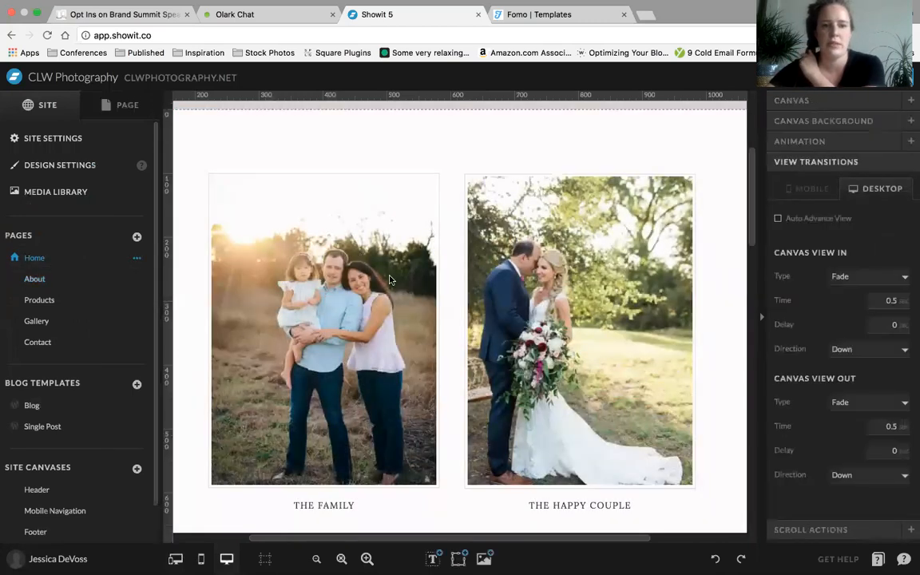
click(364, 268)
click(860, 219)
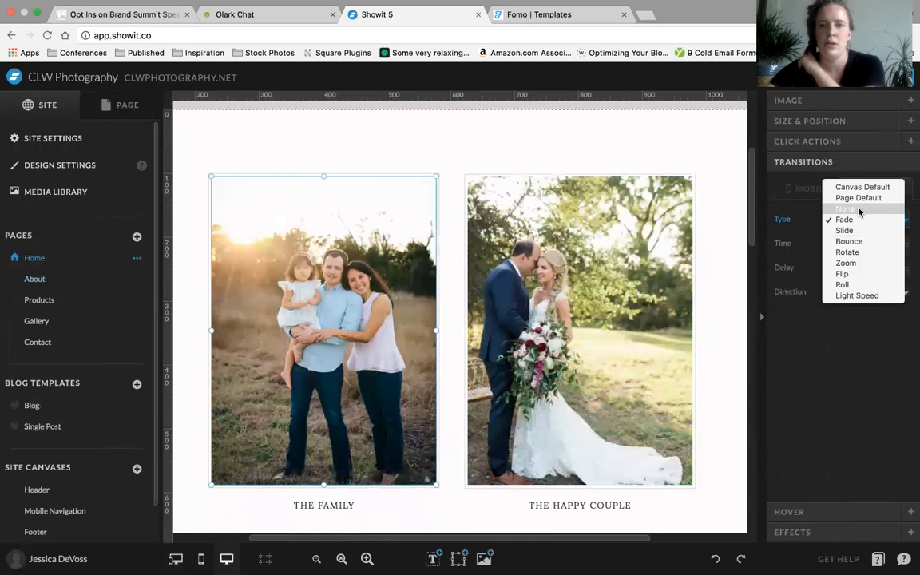
click(846, 361)
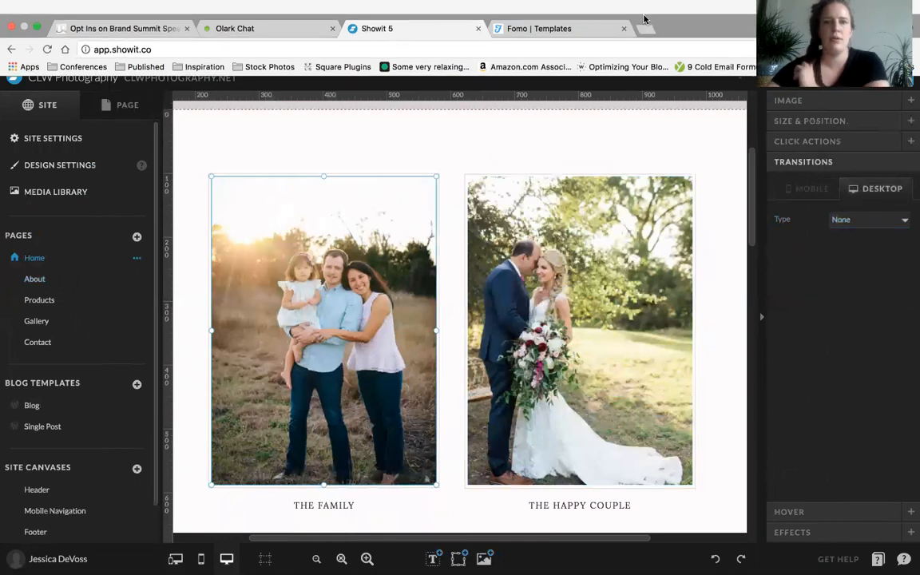
- Open ckc.io in a new browser tab
click(645, 28)
text(ckc.io)
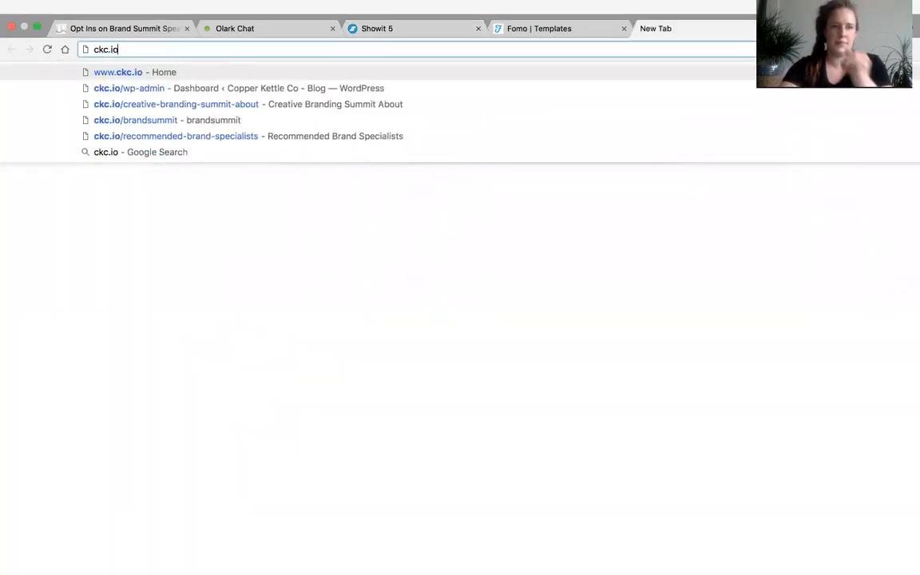
key(Return)
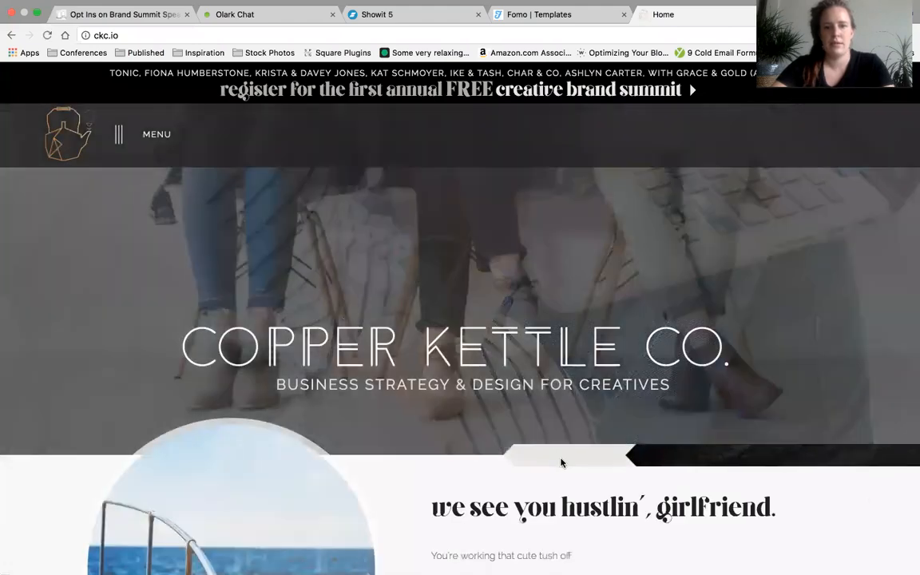
- Examine how the Copper Kettle Co. page's sections and elements transition in along the page, and return to the Showit editor
scroll(888, 487, down, 1)
scroll(888, 489, down, 6)
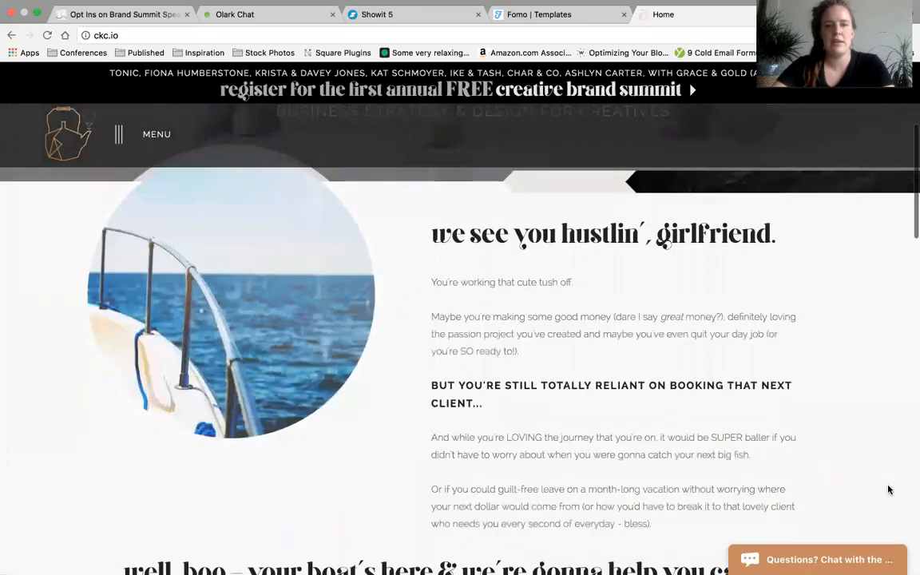
scroll(888, 489, down, 8)
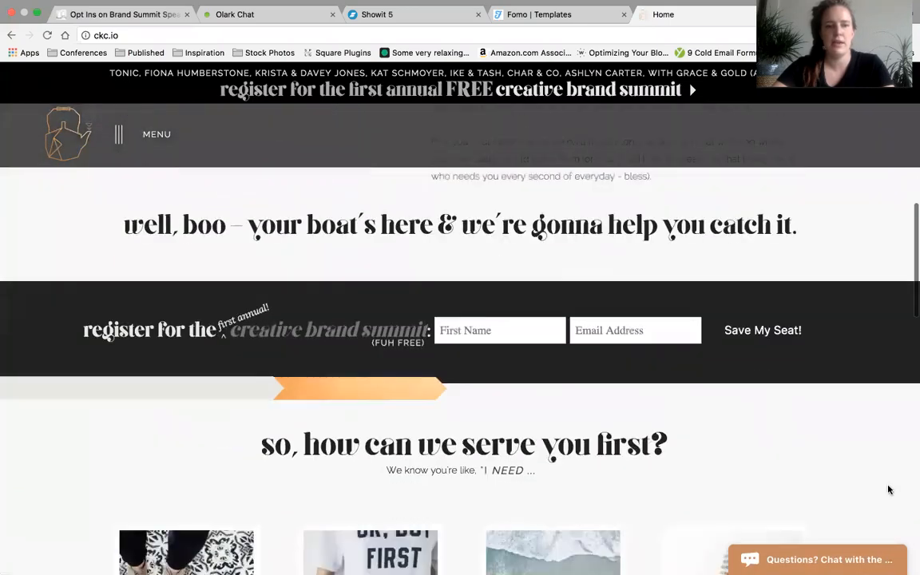
scroll(888, 488, down, 1)
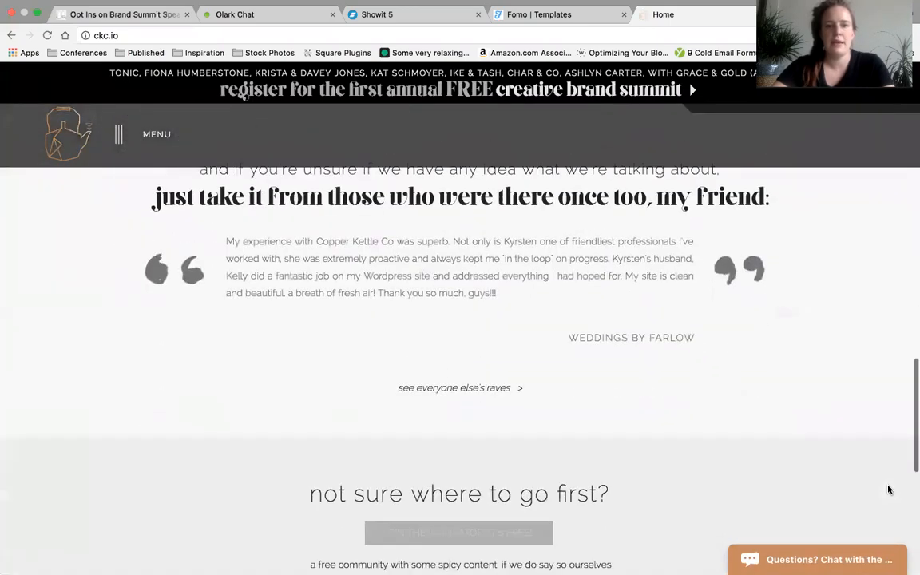
scroll(433, 365, down, 1)
scroll(479, 367, down, 1)
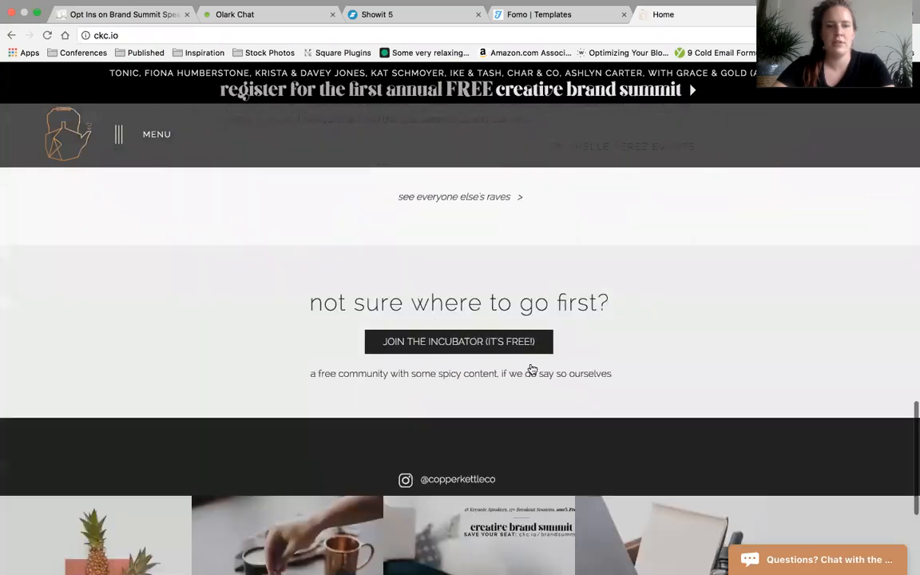
scroll(651, 393, down, 3)
scroll(651, 393, down, 1)
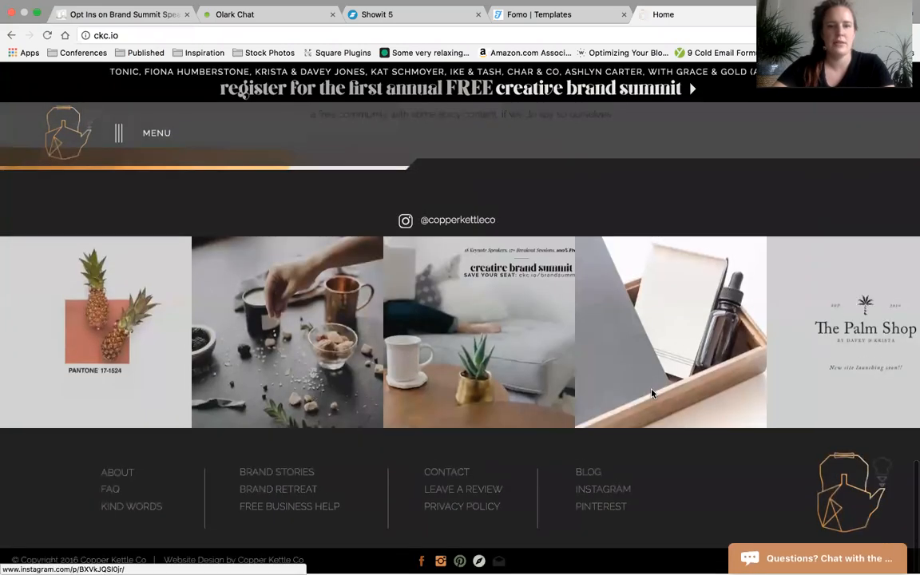
scroll(651, 391, up, 12)
scroll(652, 388, up, 10)
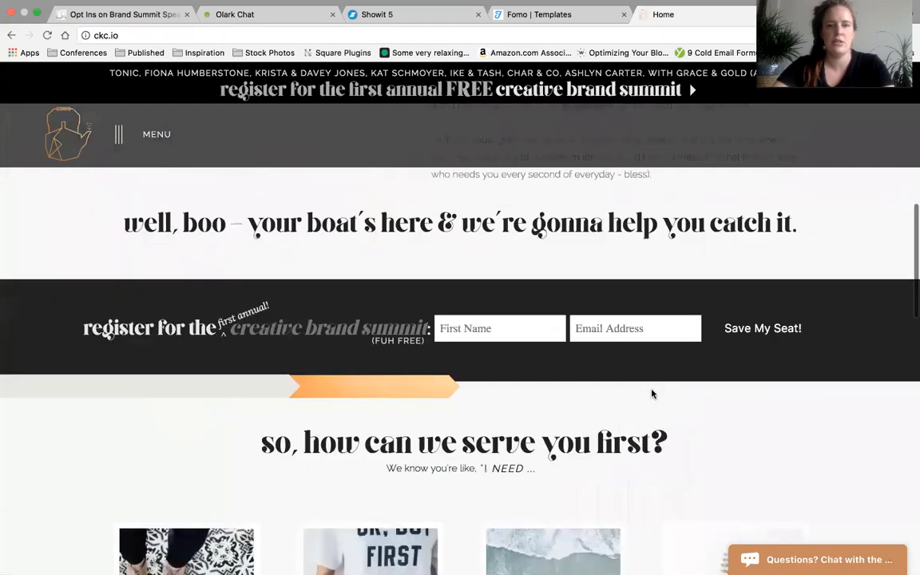
click(768, 15)
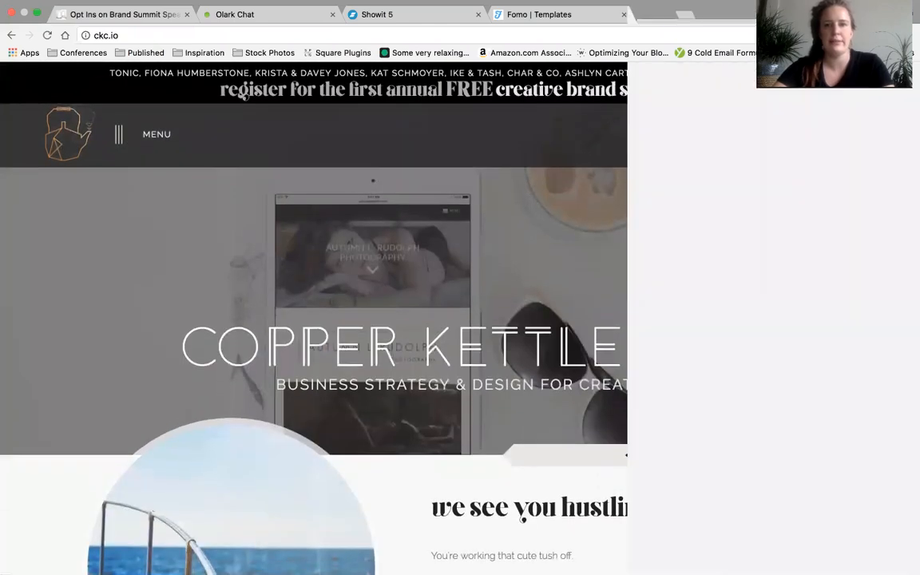
click(430, 11)
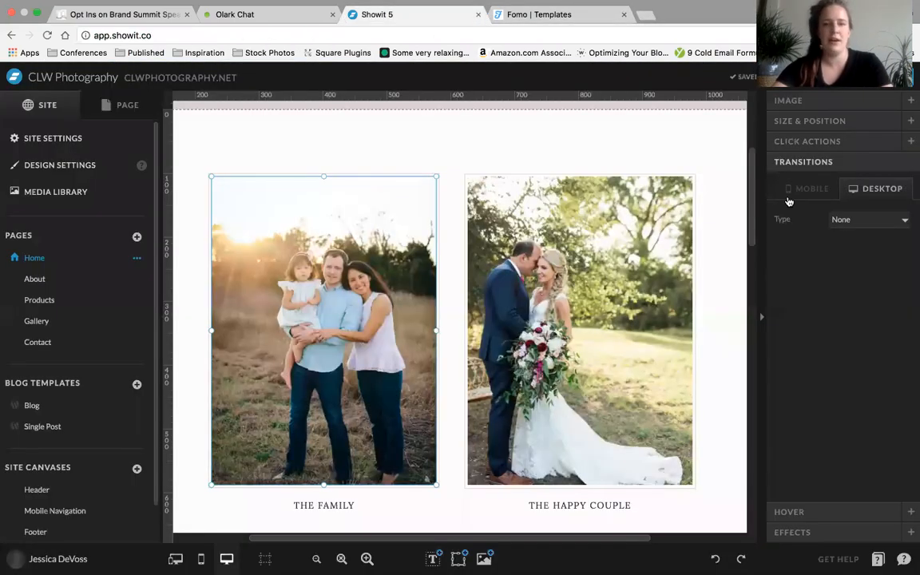
- Compare the hover settings of the family photo and its "THE FAMILY" caption
click(729, 194)
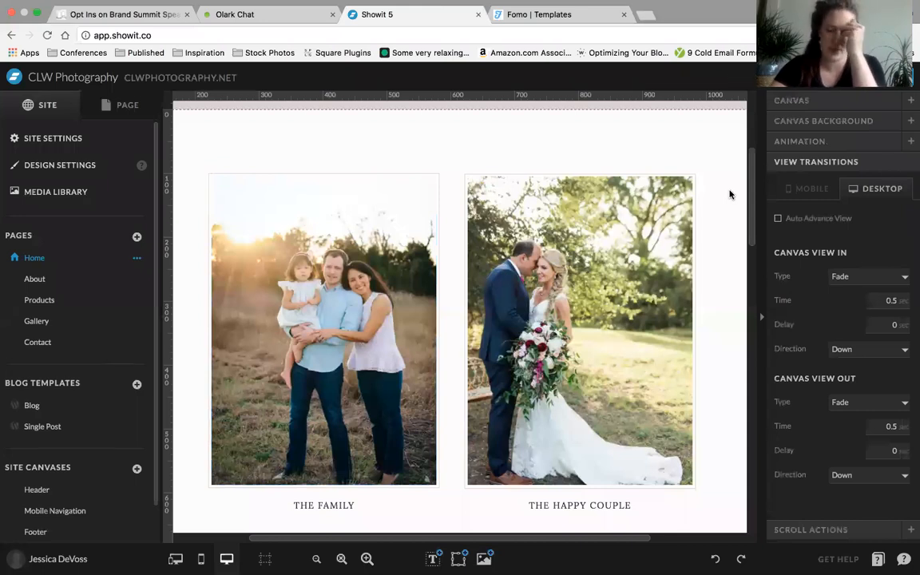
click(367, 257)
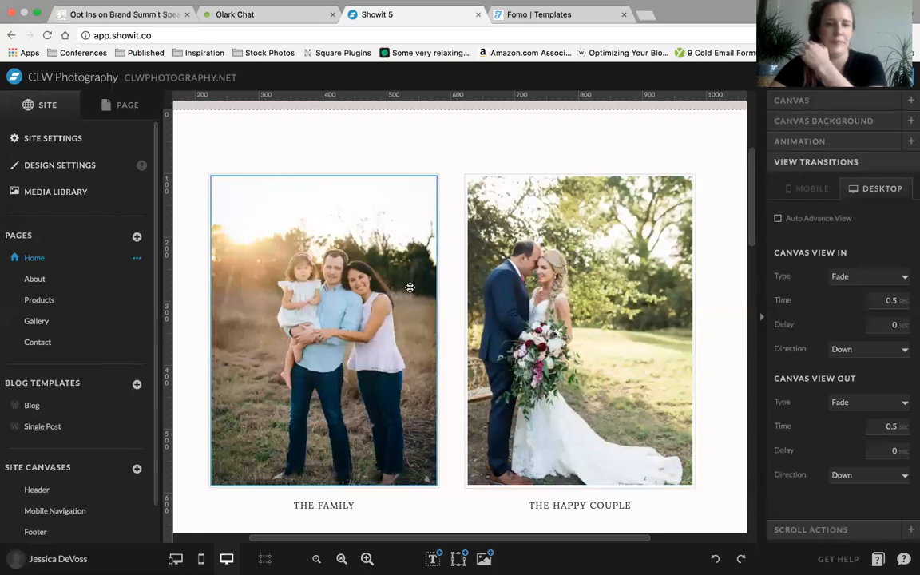
click(827, 512)
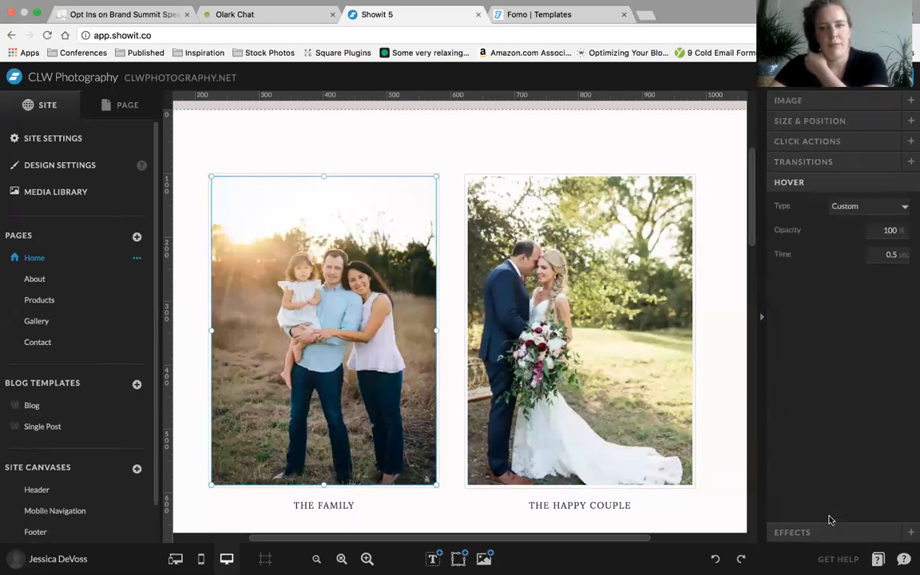
click(330, 506)
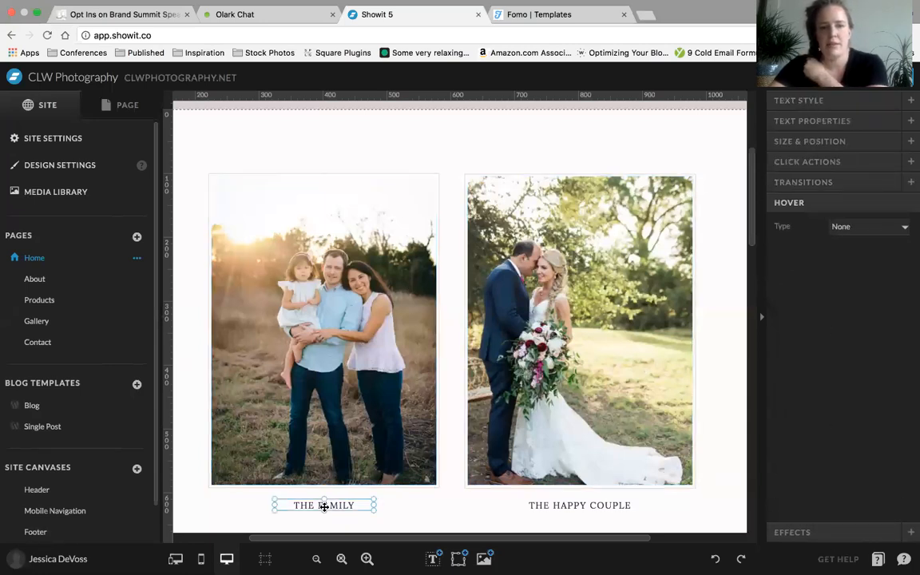
click(377, 431)
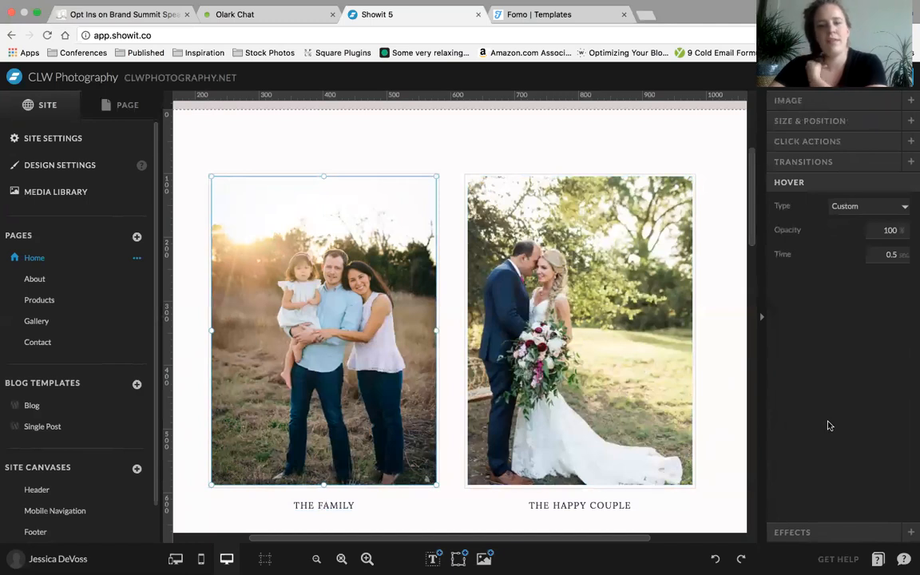
- Open the effects settings of the round testimonial photo under "Kind Words from My Clients"
click(815, 532)
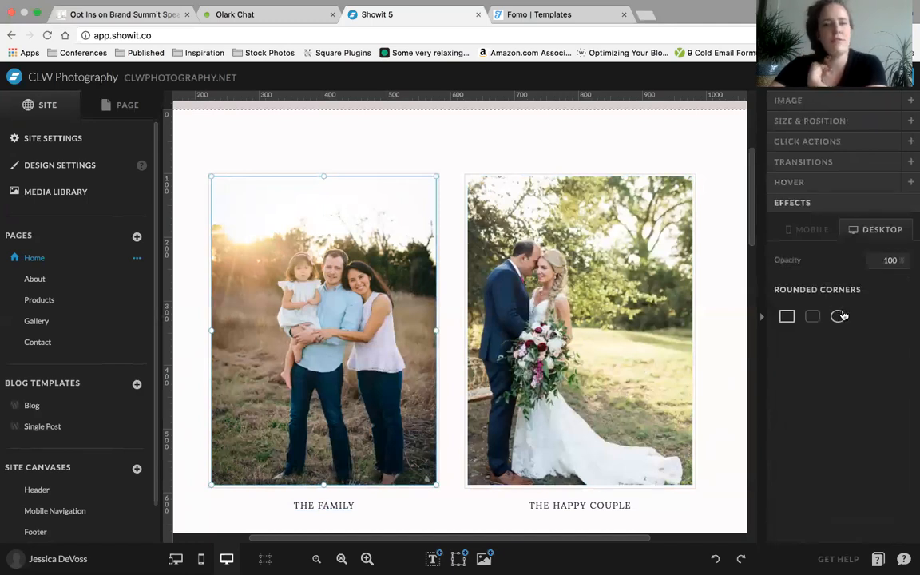
scroll(438, 373, down, 15)
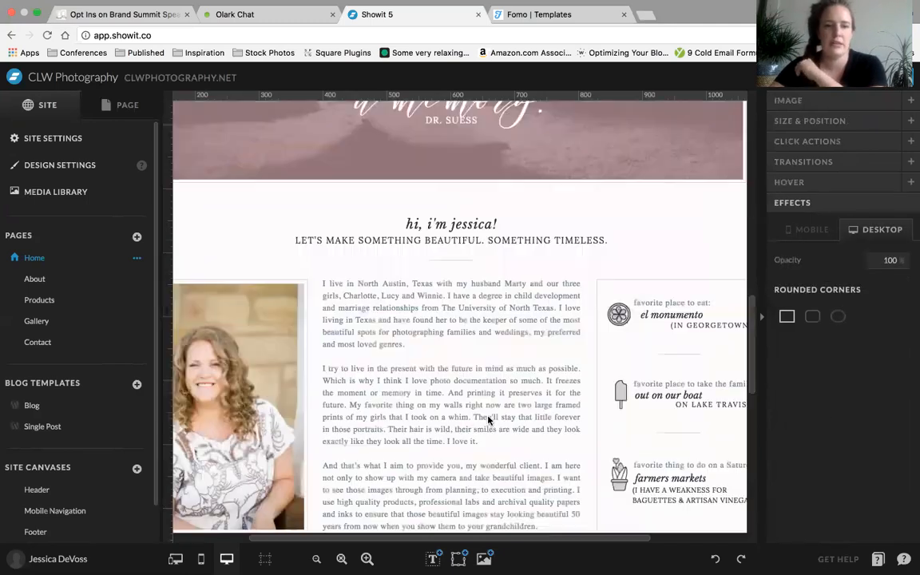
click(333, 190)
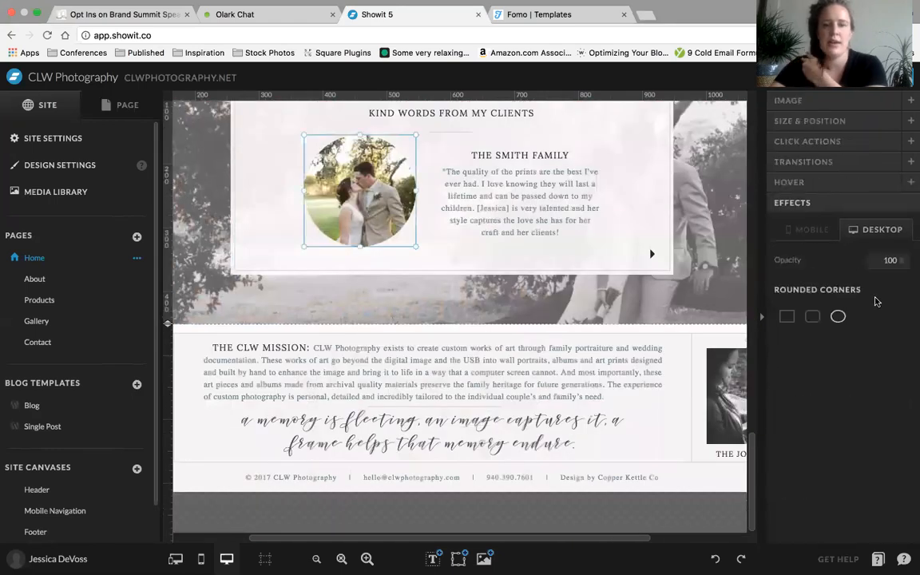
scroll(723, 268, up, 1)
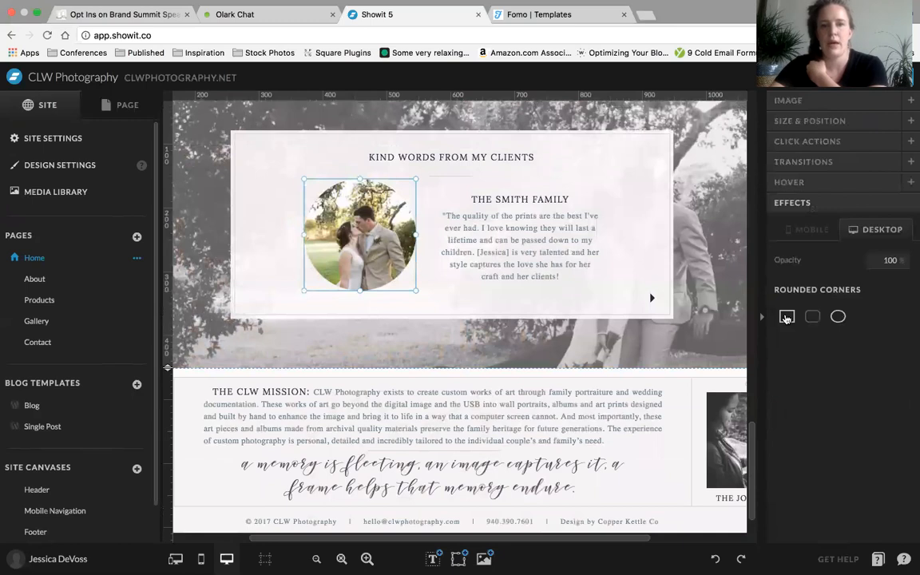
- Try square corners and rounded corners with radius 10 on the testimonial photo, and restore its circular shape
click(786, 317)
click(812, 317)
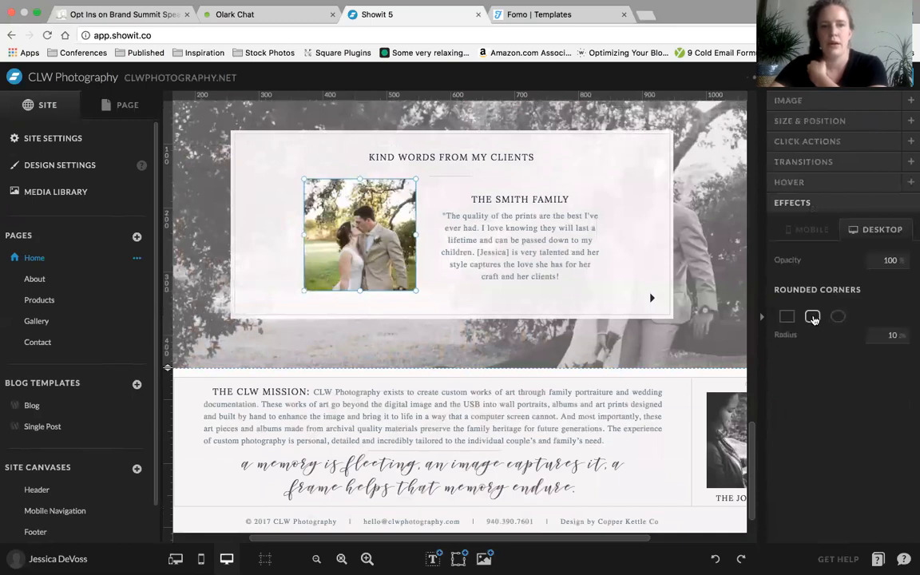
click(648, 298)
click(360, 241)
click(836, 317)
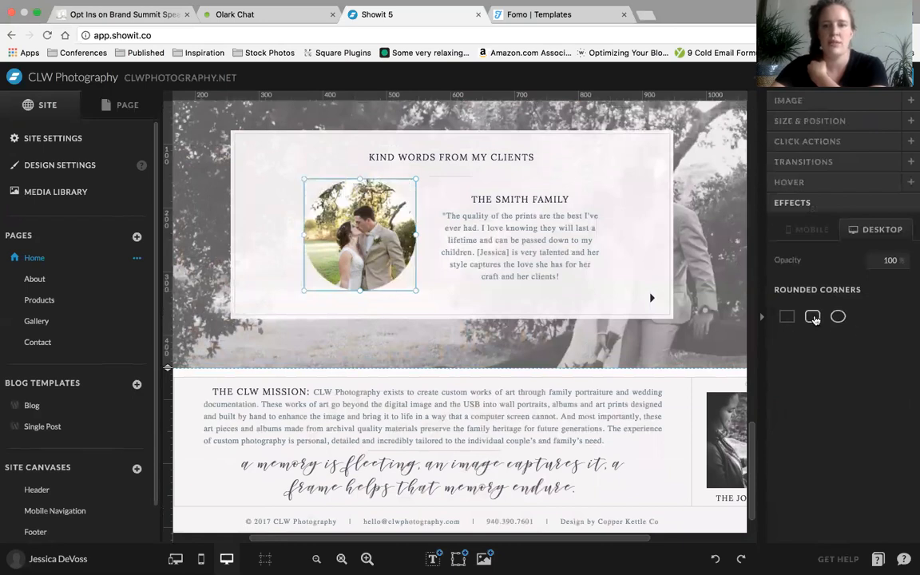
- Try rounded corners with radii such as 100 and 10 on the testimonial photo, and return it to a circle
click(812, 317)
click(895, 334)
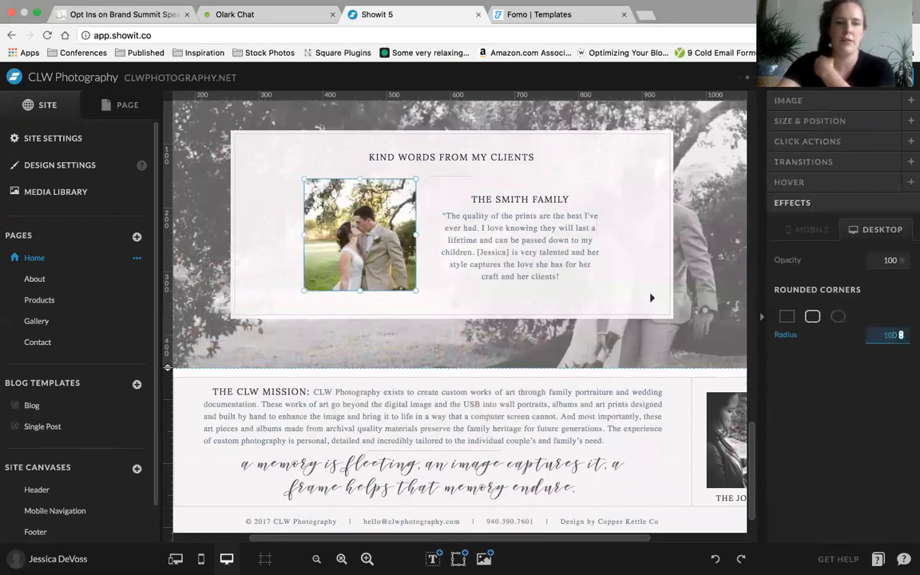
text(0)
key(Return)
click(900, 335)
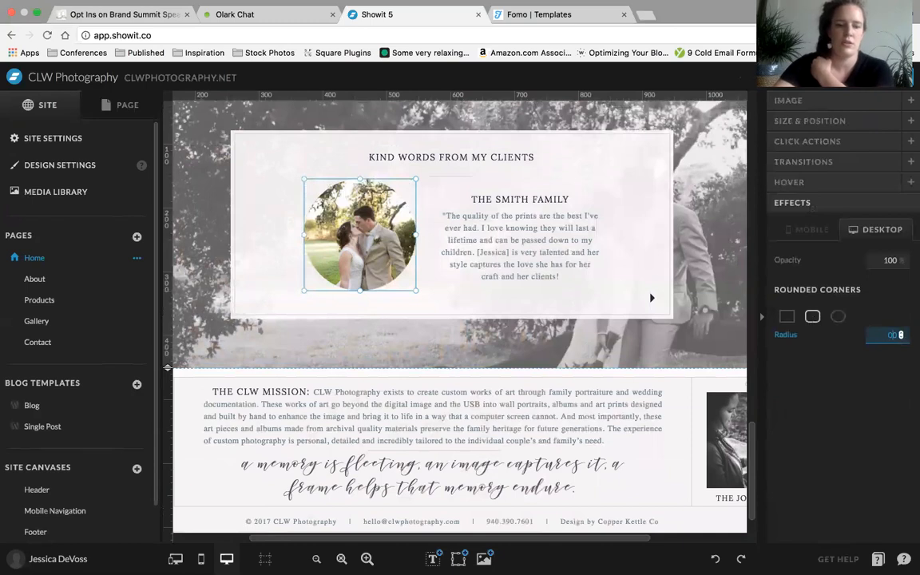
key(Return)
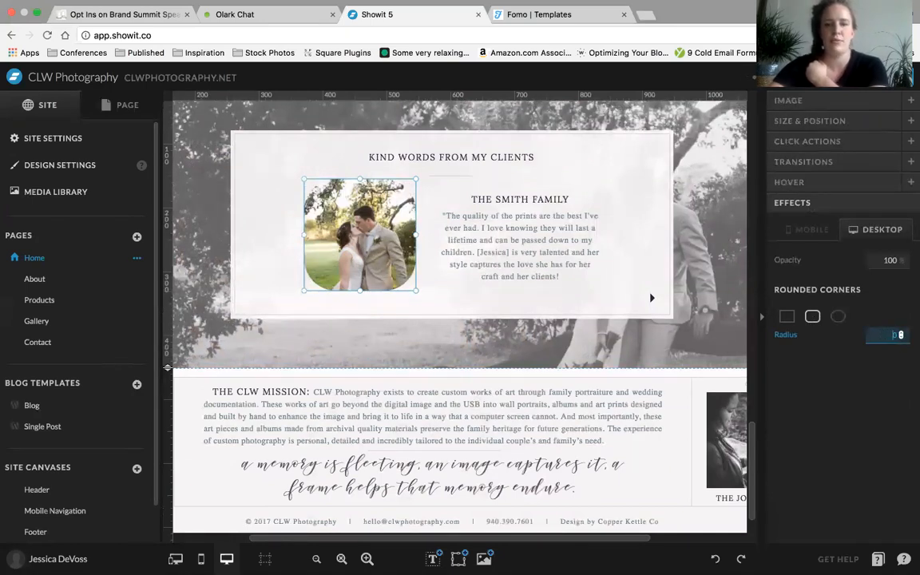
key(Return)
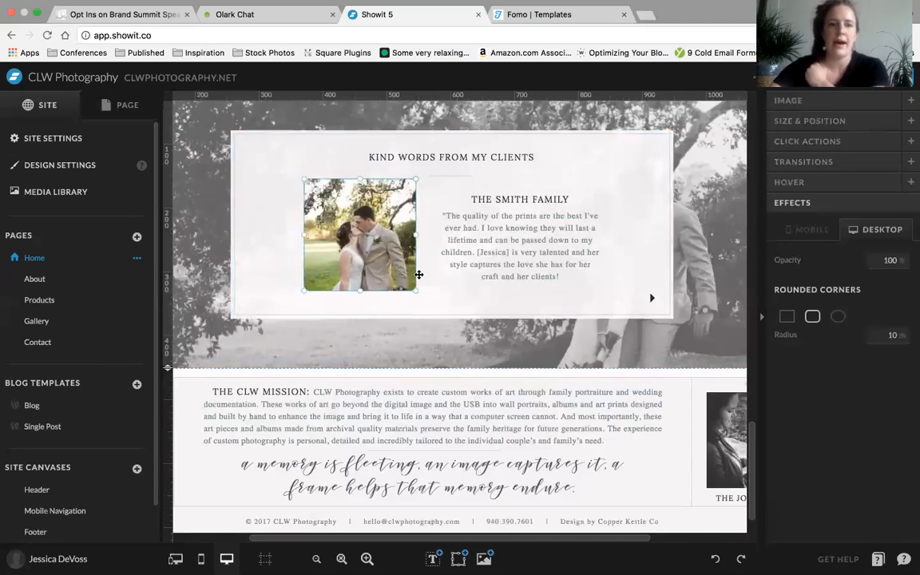
click(900, 335)
click(838, 317)
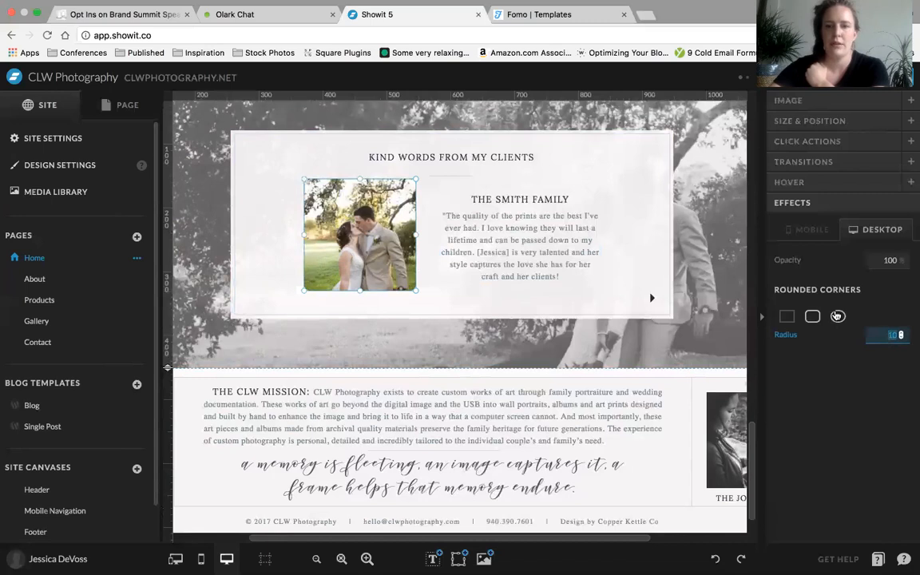
- Set the testimonial photo's opacity to 30 and give it a Custom hover with opacity 100 and time 0.5 seconds
click(872, 259)
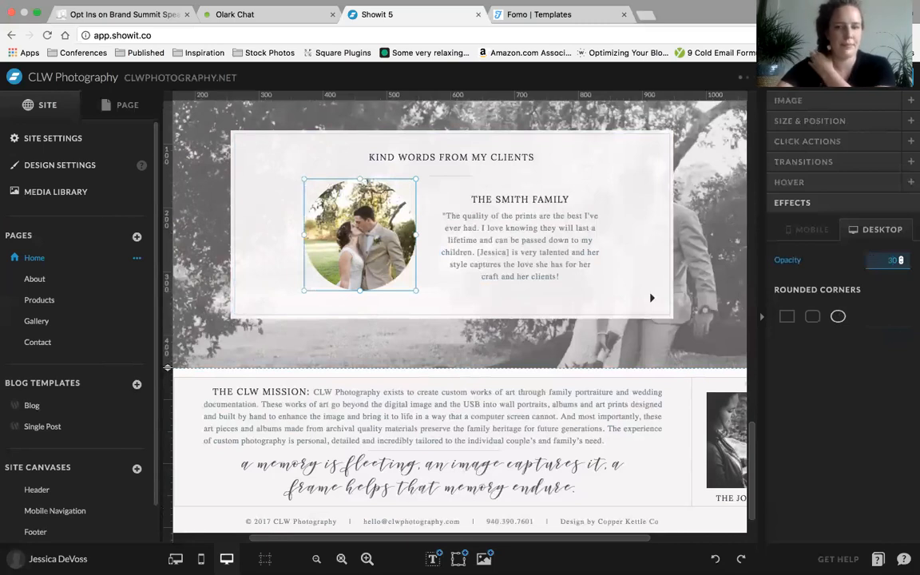
key(Return)
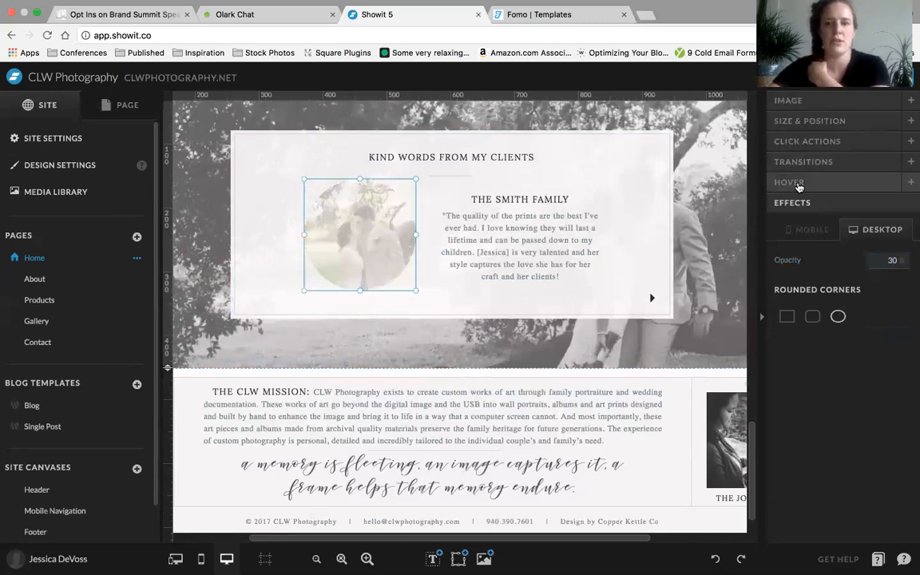
click(813, 183)
click(870, 212)
click(847, 213)
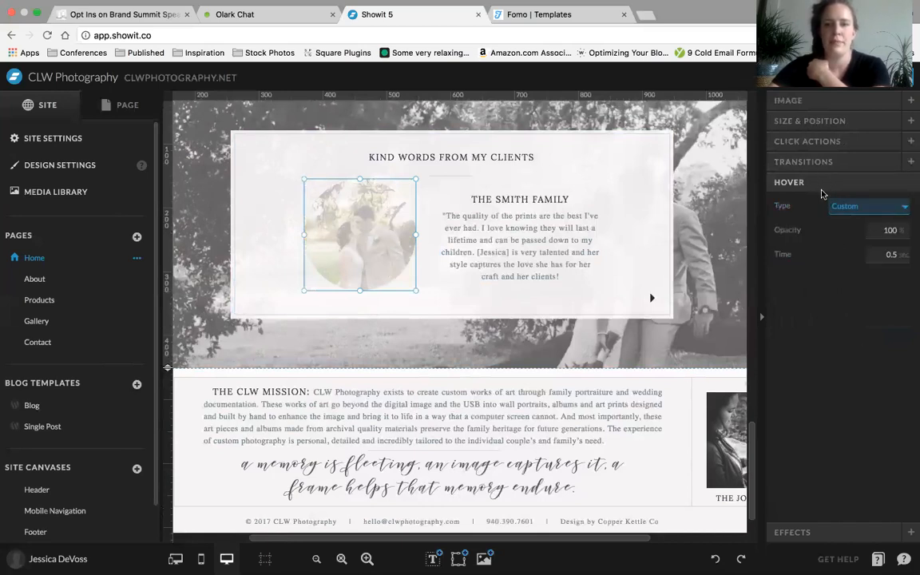
- Set the testimonial photo's opacity back to 100 and its hover type to None
click(807, 531)
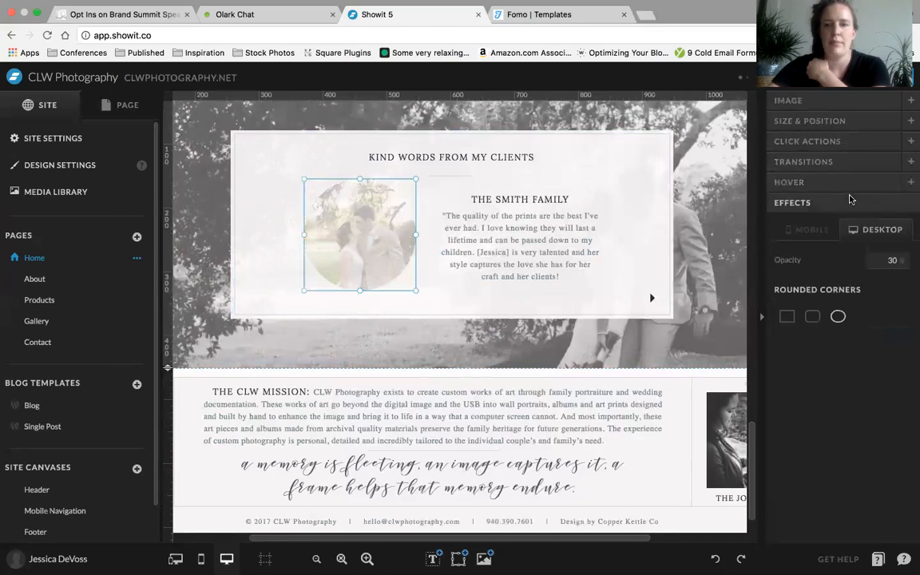
double_click(878, 259)
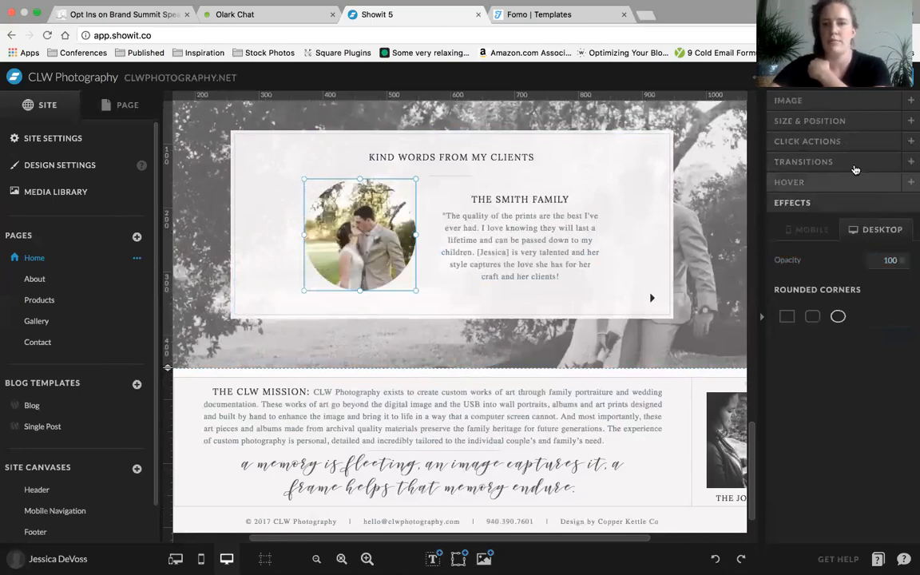
click(838, 183)
click(889, 209)
click(850, 154)
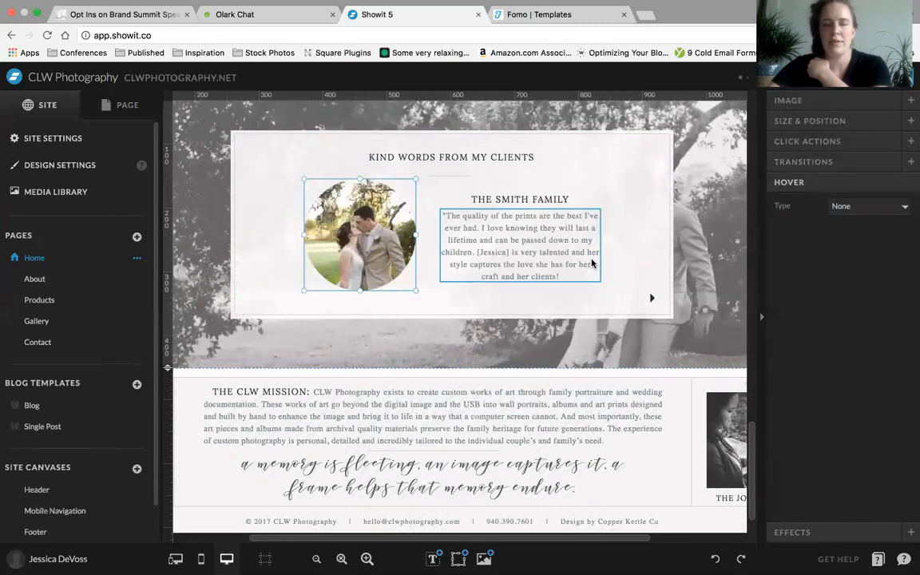
- Select the outline rectangle around the Happy Couple photo and examine its shape style settings
scroll(651, 298, up, 10)
scroll(592, 264, down, 3)
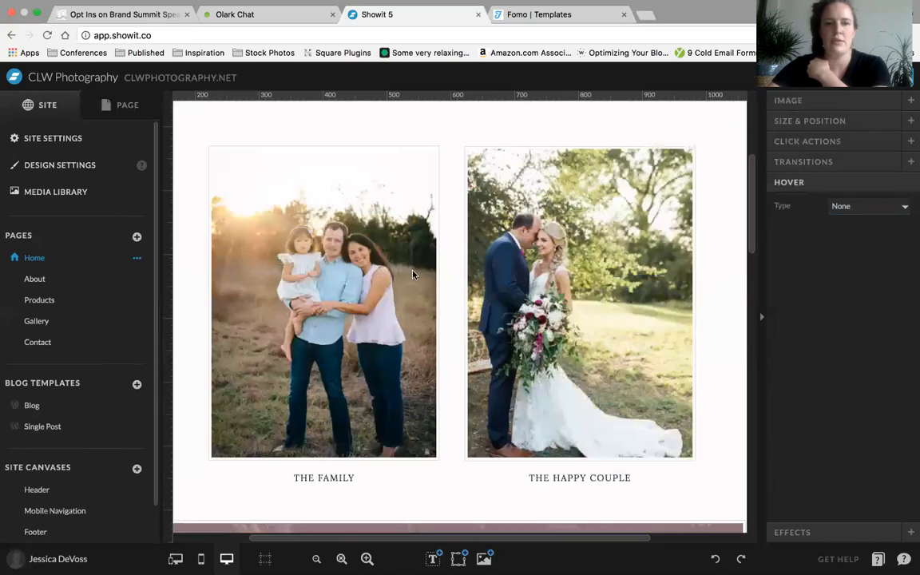
click(412, 272)
click(422, 259)
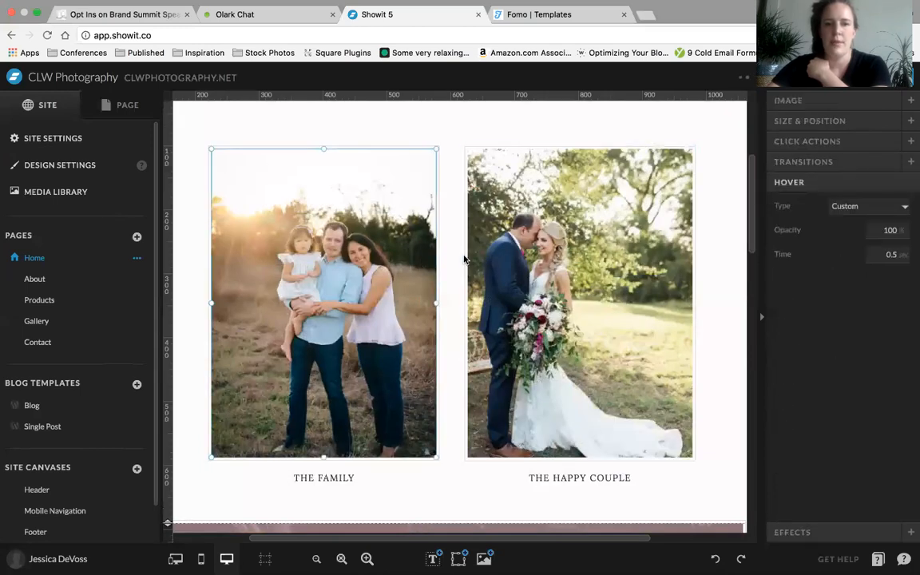
click(460, 257)
click(464, 256)
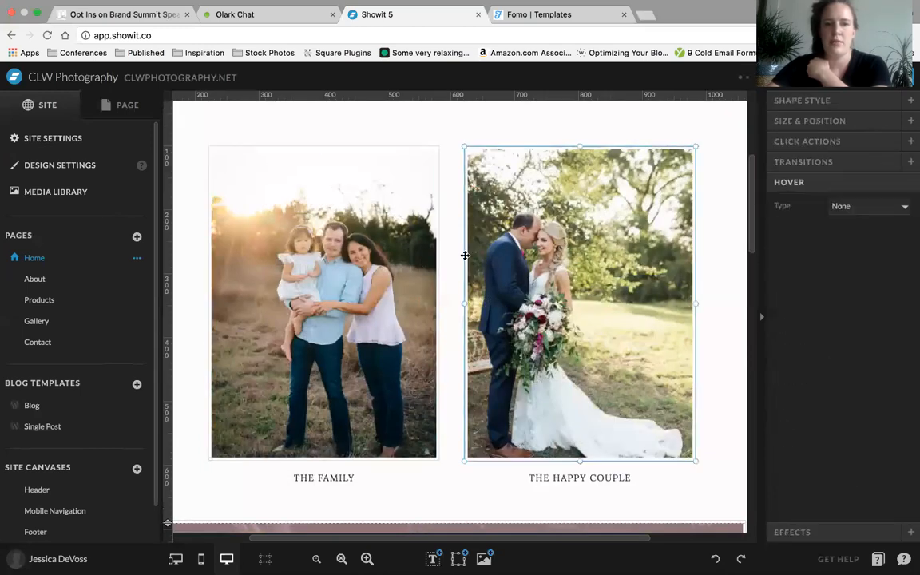
click(837, 102)
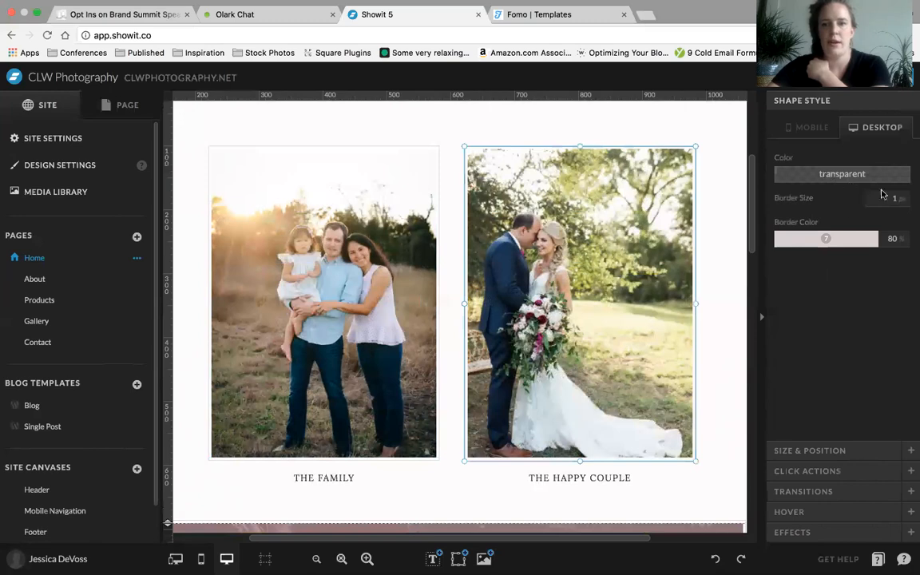
- Reselect the outline rectangle around the Happy Couple photo and view its size and position settings
click(709, 249)
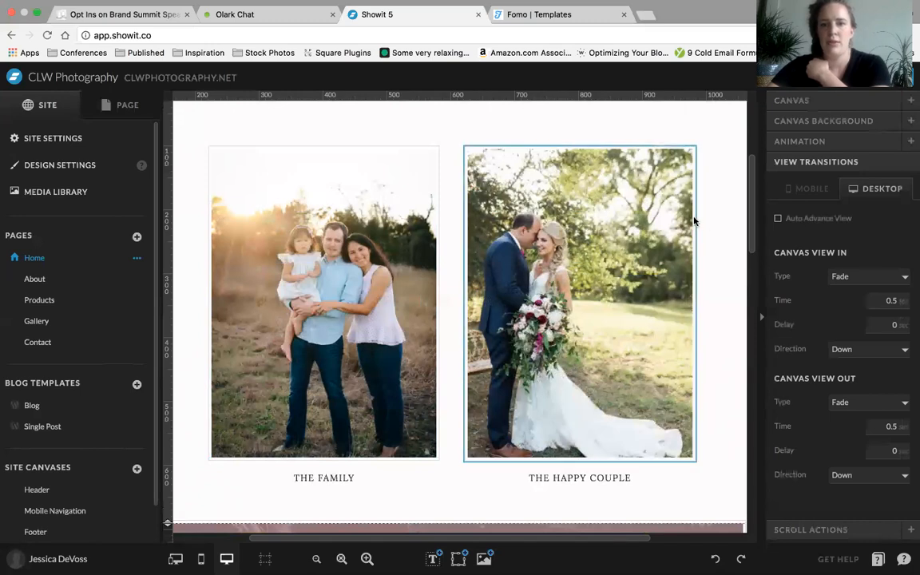
click(691, 221)
click(816, 450)
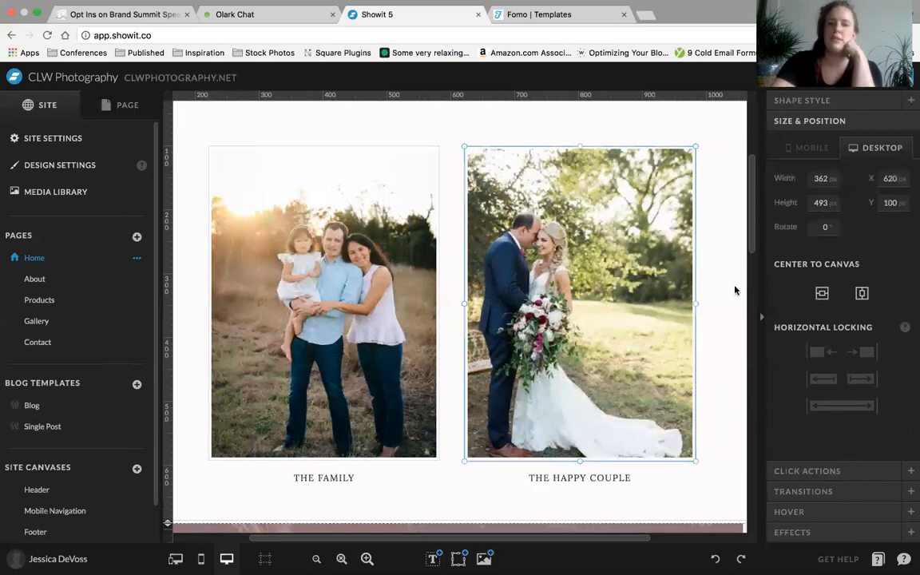
- Try centering the Happy Couple photo horizontally on the canvas, and undo the move
click(615, 215)
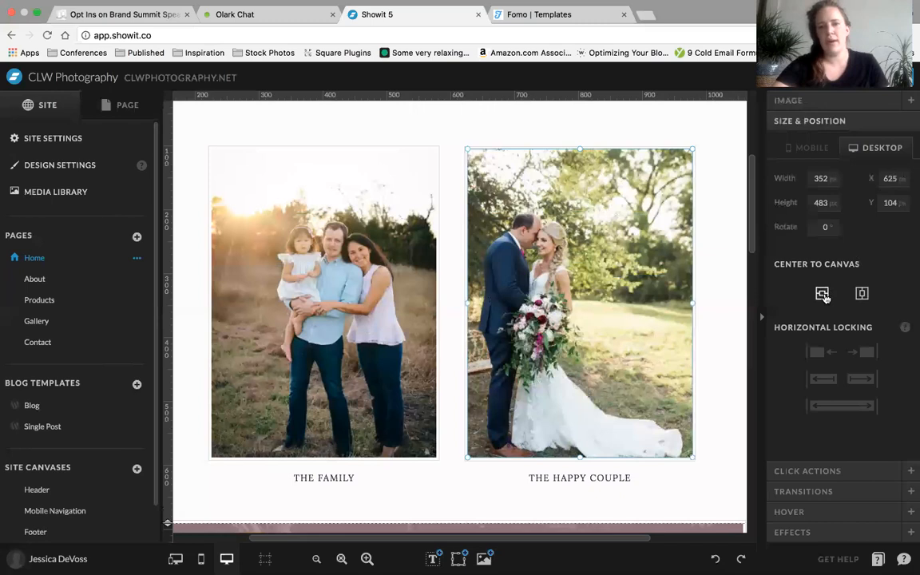
scroll(738, 276, up, 1)
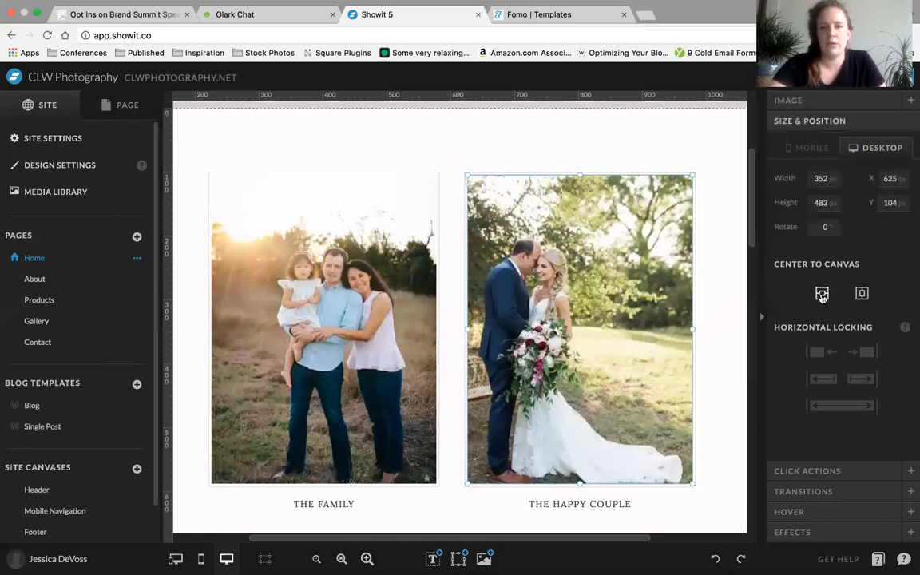
click(863, 294)
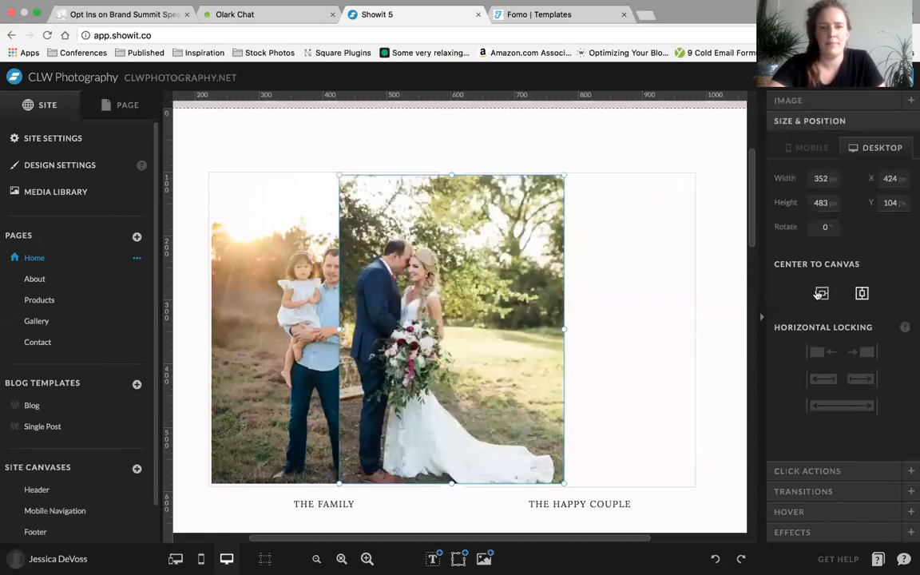
key(super+z)
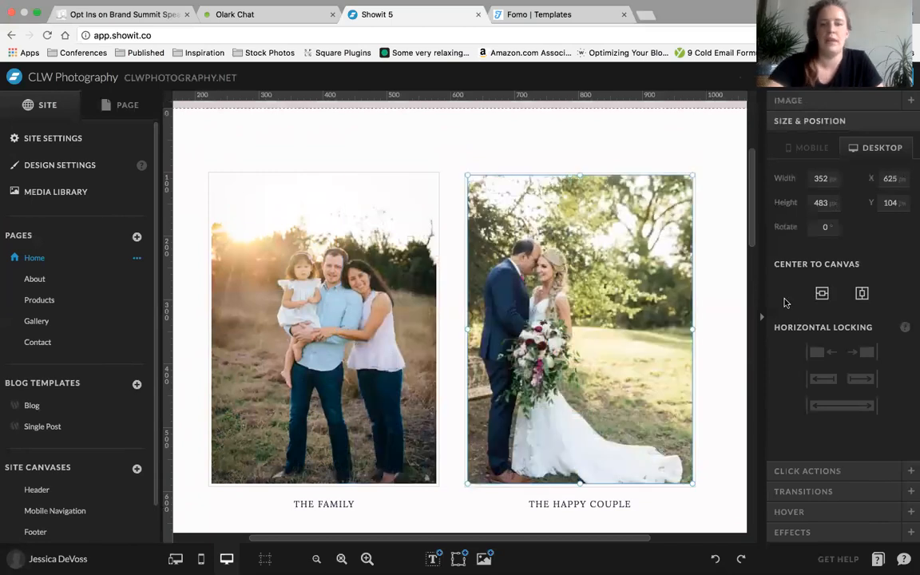
- Select the Photo Overlay in the Testimonials canvas and show the list of the Home page's elements
click(722, 298)
scroll(722, 295, down, 15)
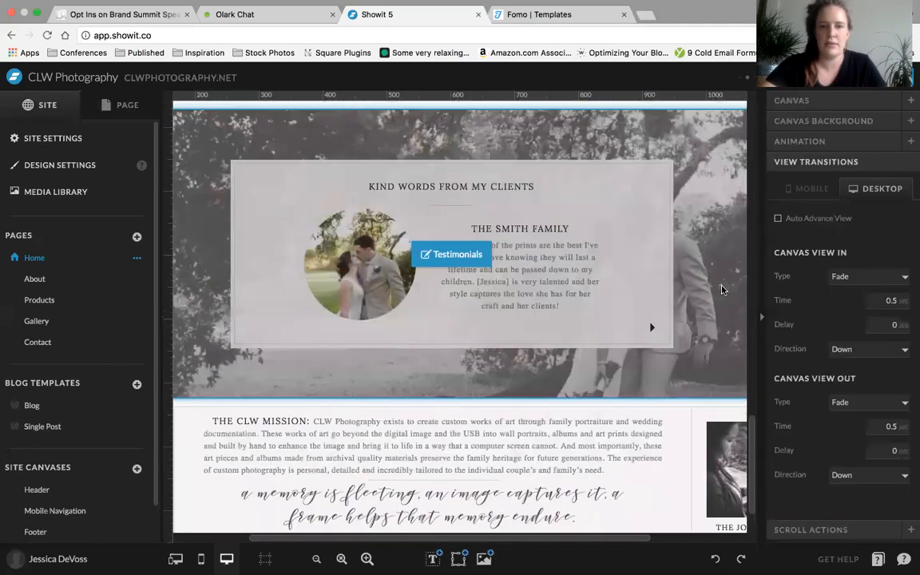
scroll(722, 290, up, 1)
click(725, 216)
click(725, 216)
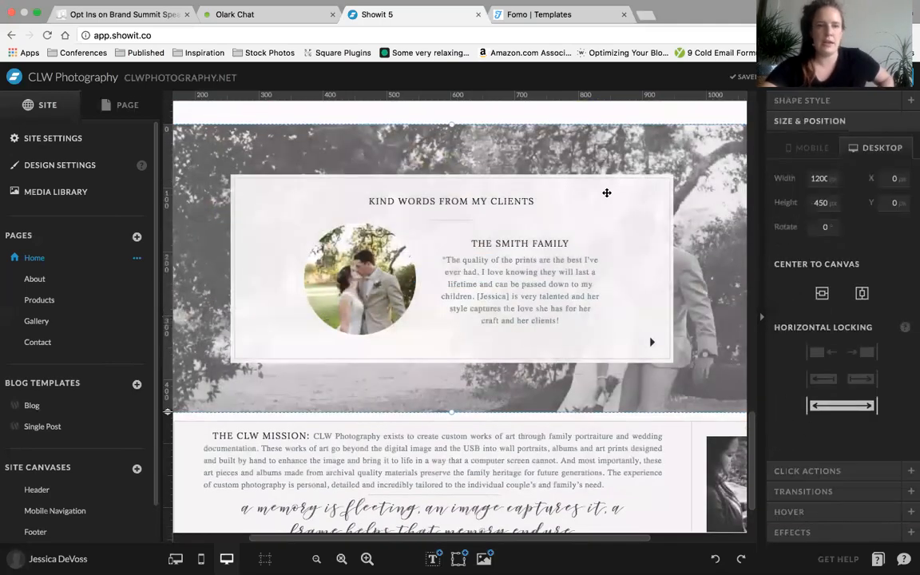
click(120, 104)
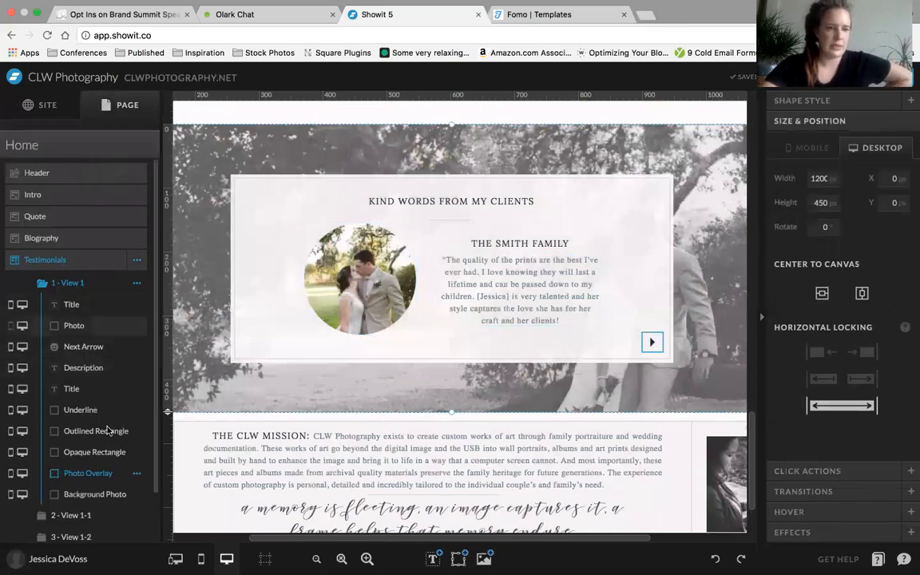
- Try hiding the Testimonials Photo Overlay on desktop, and make it visible again
scroll(51, 432, down, 2)
click(21, 419)
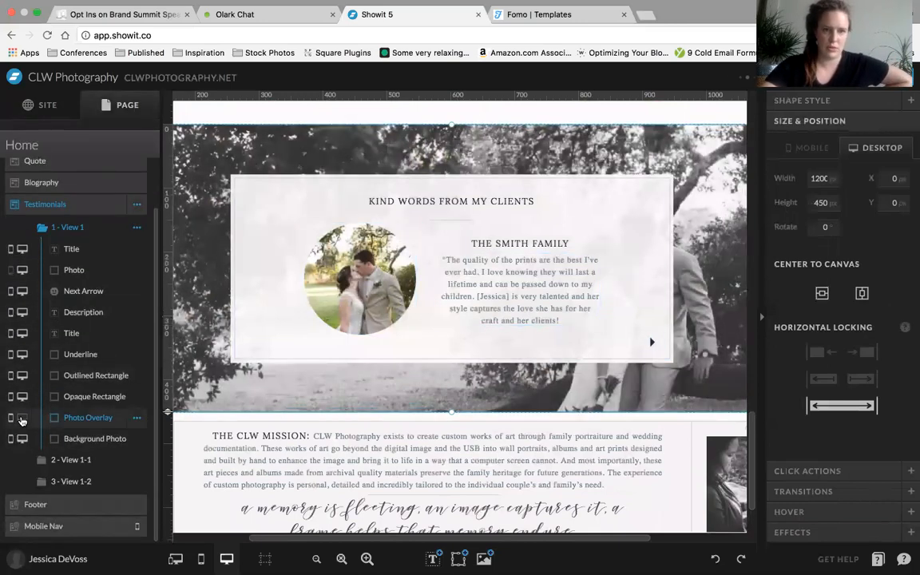
click(22, 419)
click(21, 419)
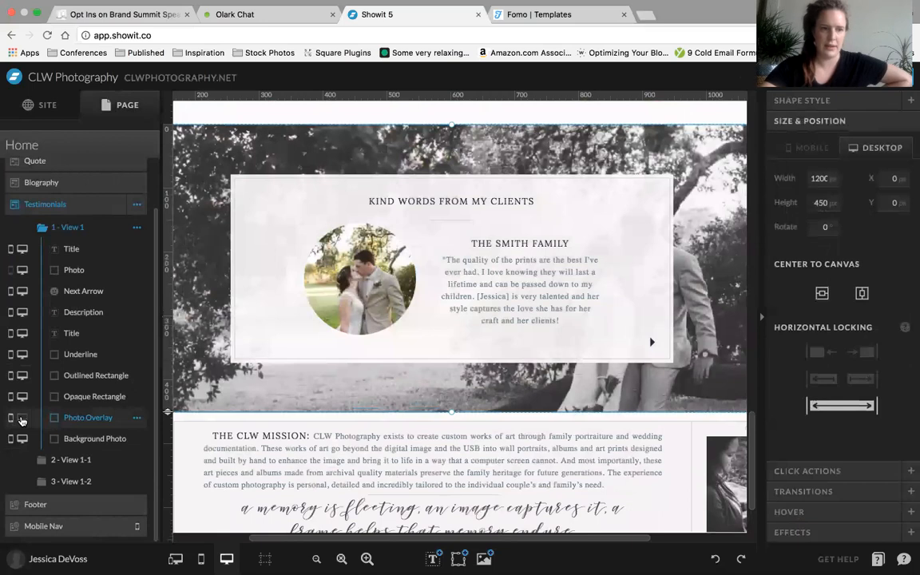
click(22, 419)
- Select the Testimonials Background Photo and examine its width, height, X and Y settings
click(84, 438)
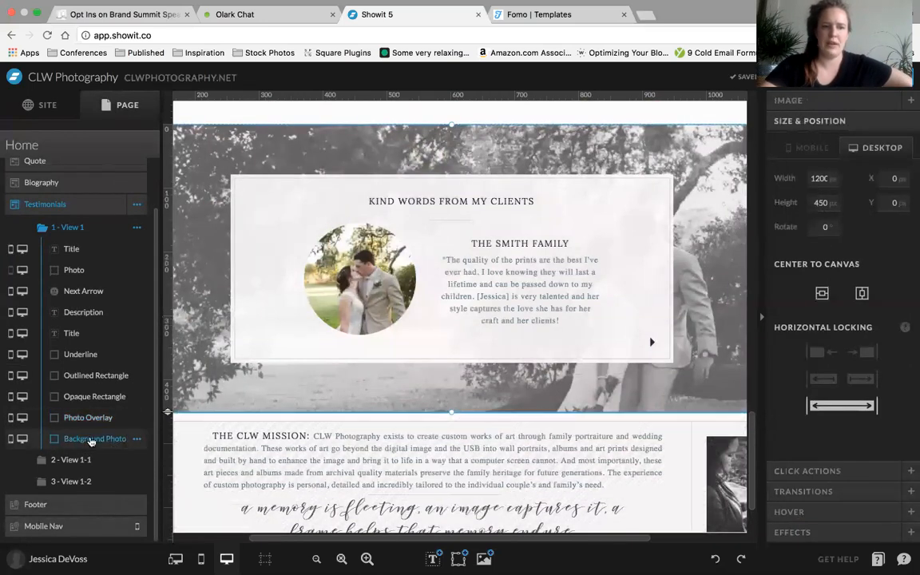
click(812, 179)
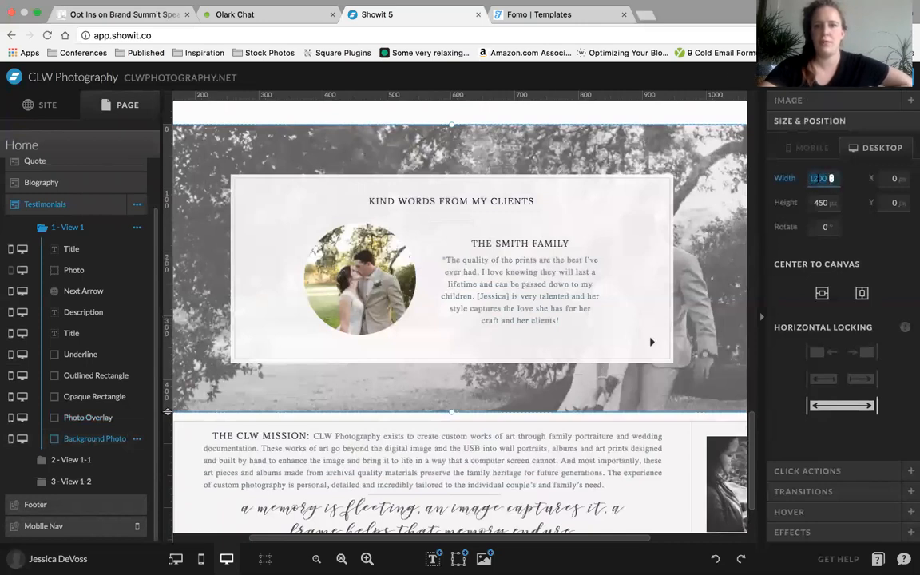
click(823, 202)
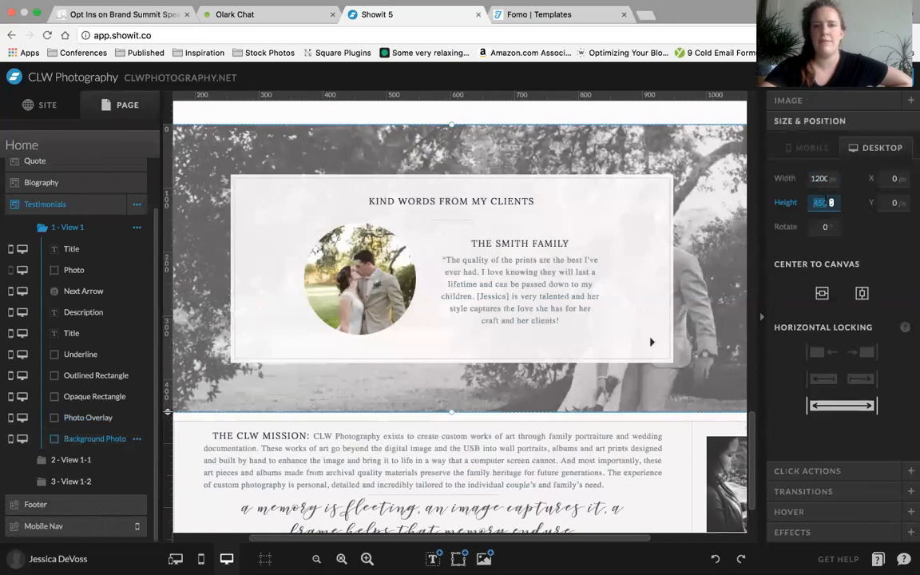
click(885, 177)
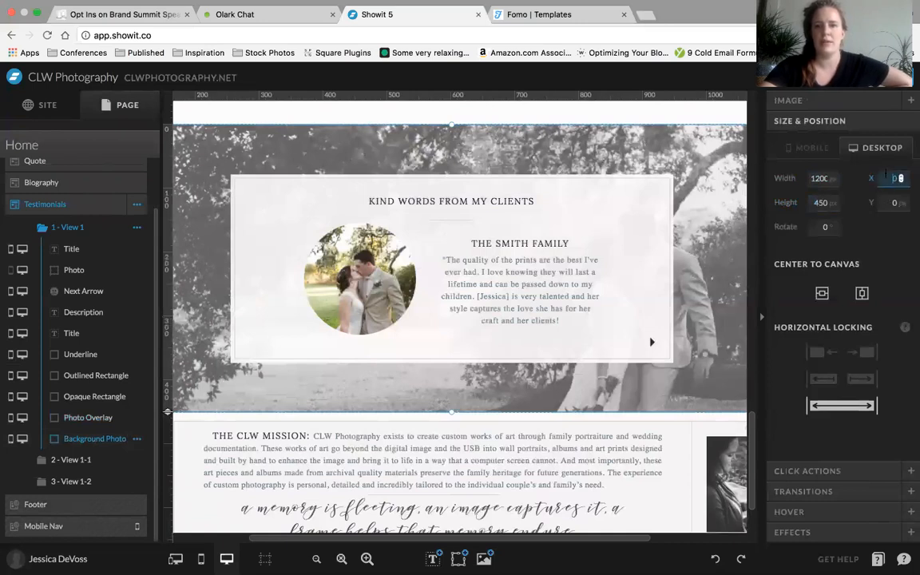
click(892, 202)
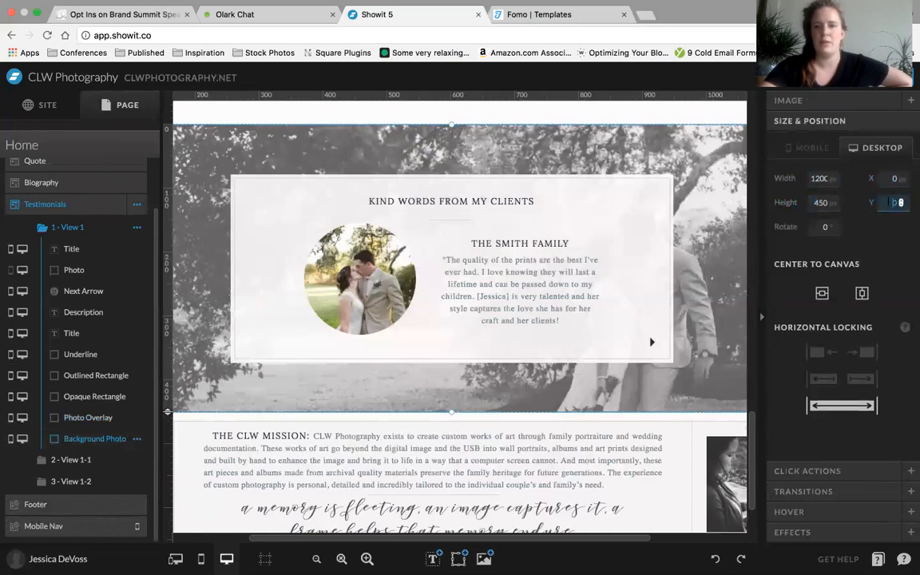
click(893, 178)
click(891, 237)
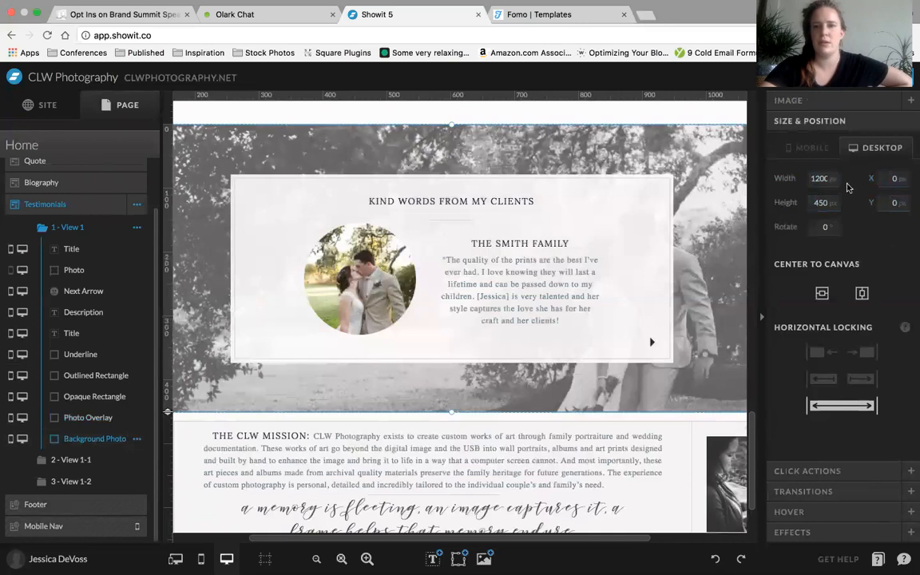
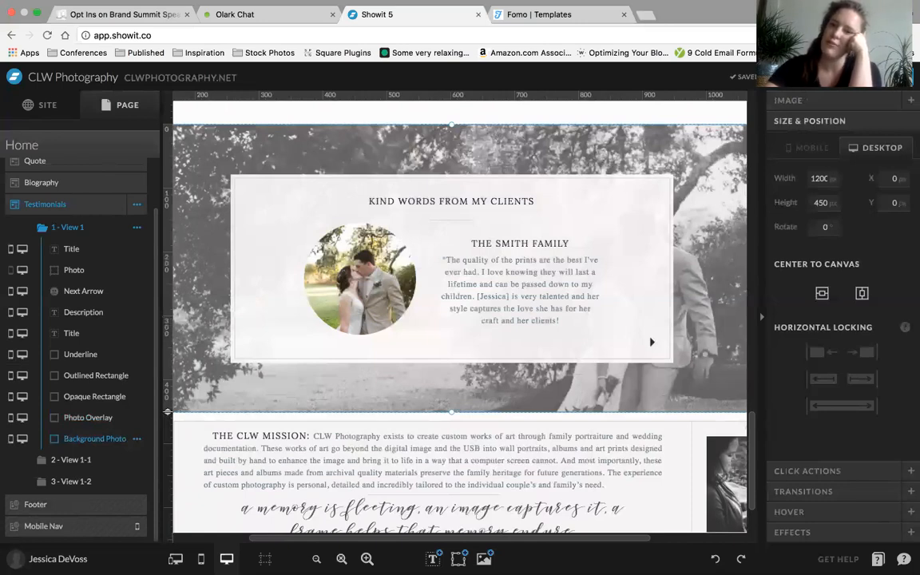
- Preview the Testimonials section on the desktop site with the Background Photo's horizontal locking turned off, and close the preview
click(811, 78)
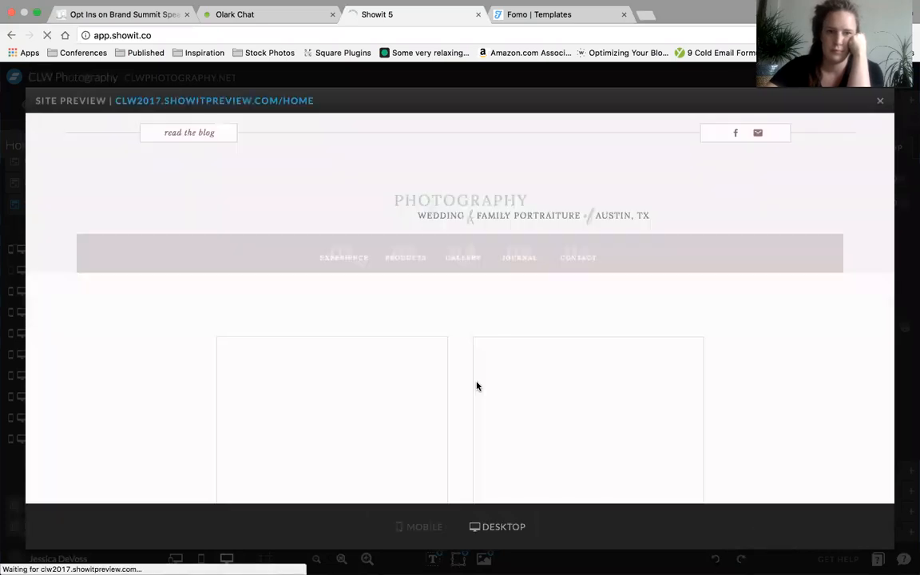
scroll(477, 386, down, 20)
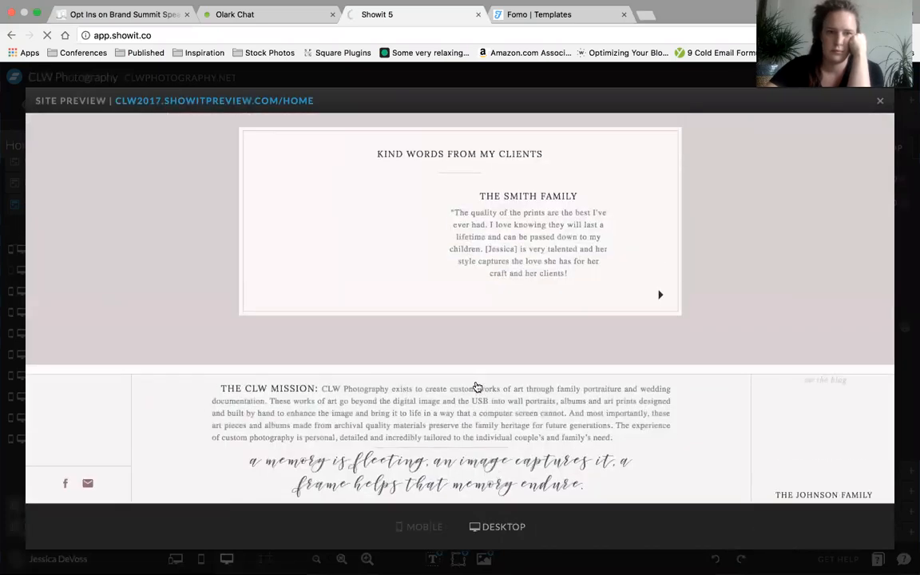
scroll(477, 387, up, 1)
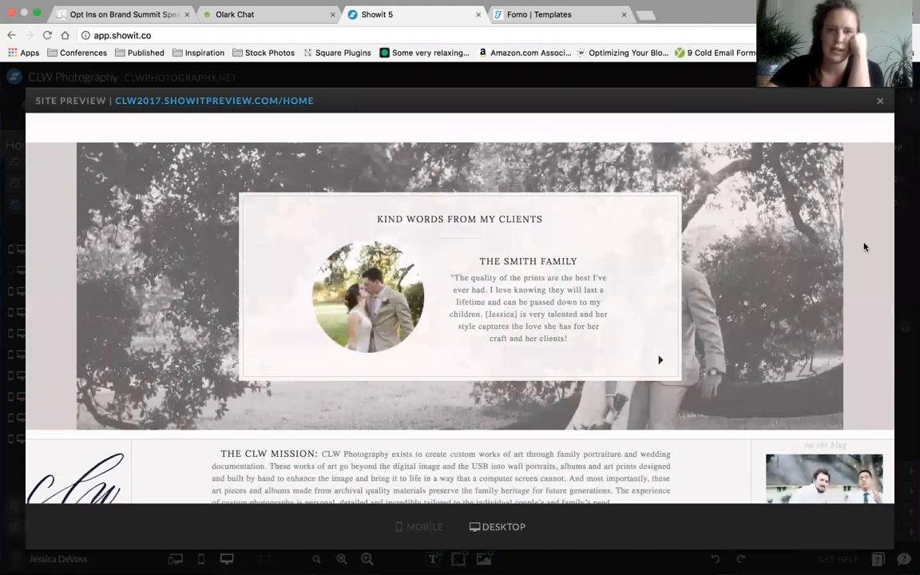
click(879, 96)
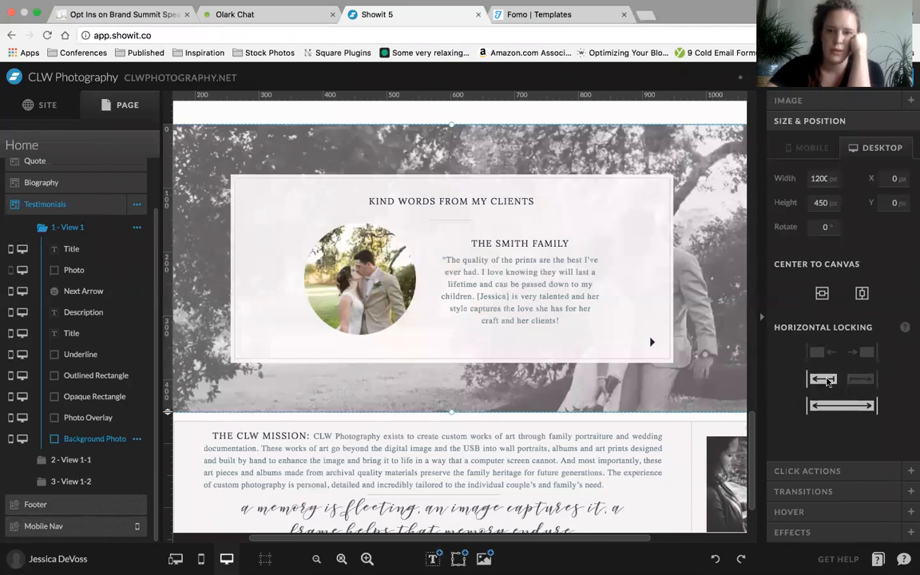
- Keep the Background Photo locked to stretch to both canvas sides, and check the Testimonials section in the site preview
click(860, 379)
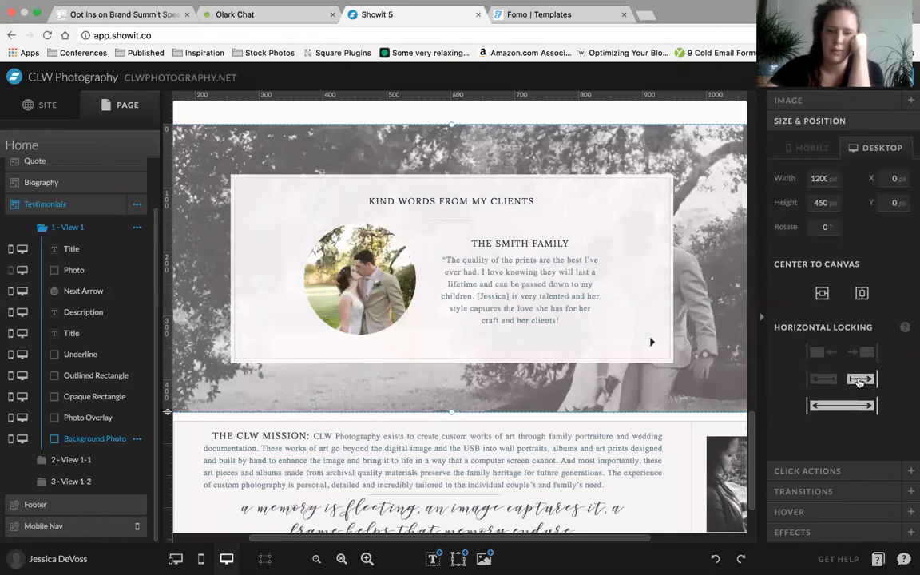
scroll(597, 411, left, 3)
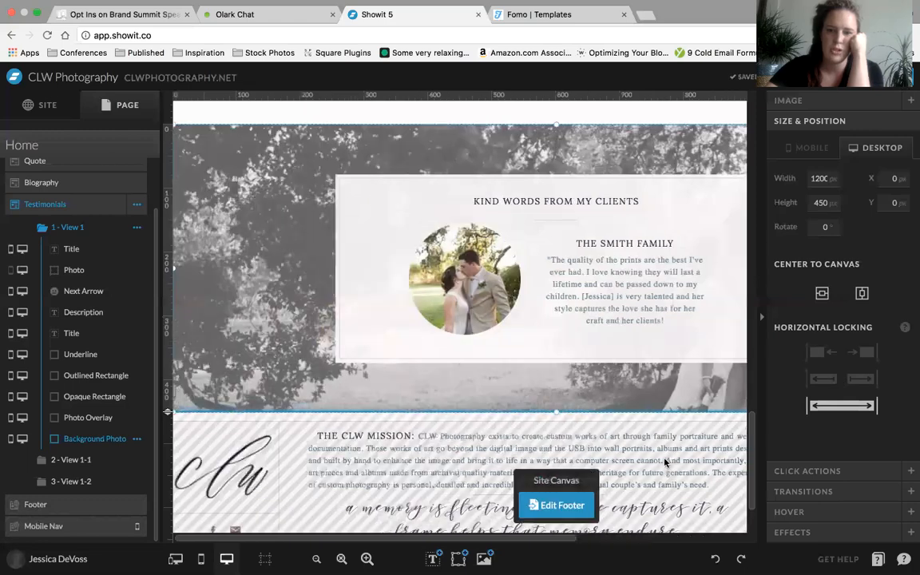
scroll(597, 411, down, 3)
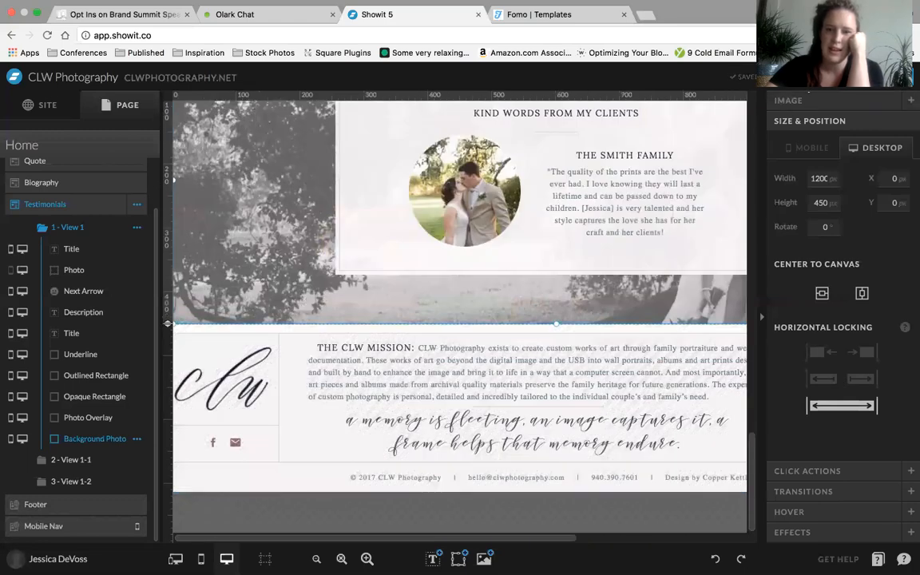
click(820, 77)
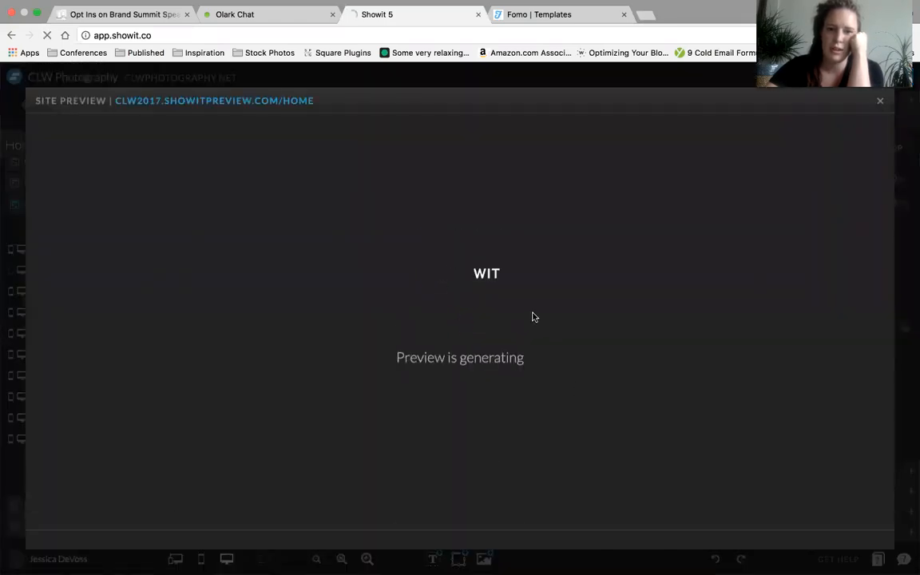
scroll(534, 319, down, 3)
scroll(534, 318, down, 15)
scroll(120, 255, up, 2)
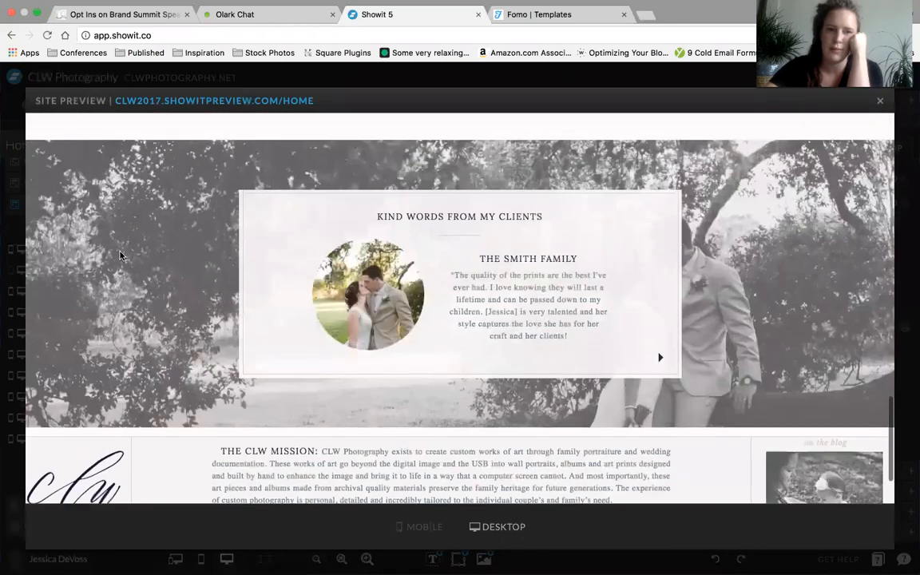
click(878, 104)
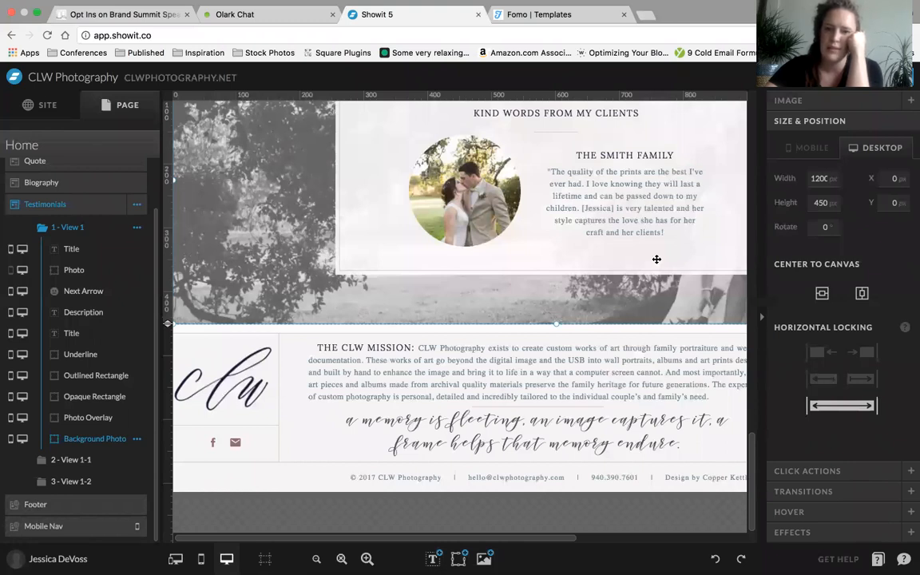
- Select the Opaque Rectangle behind the testimonial and examine its position and horizontal locking options, along with the footer layout
scroll(656, 258, right, 3)
scroll(656, 258, up, 1)
click(650, 201)
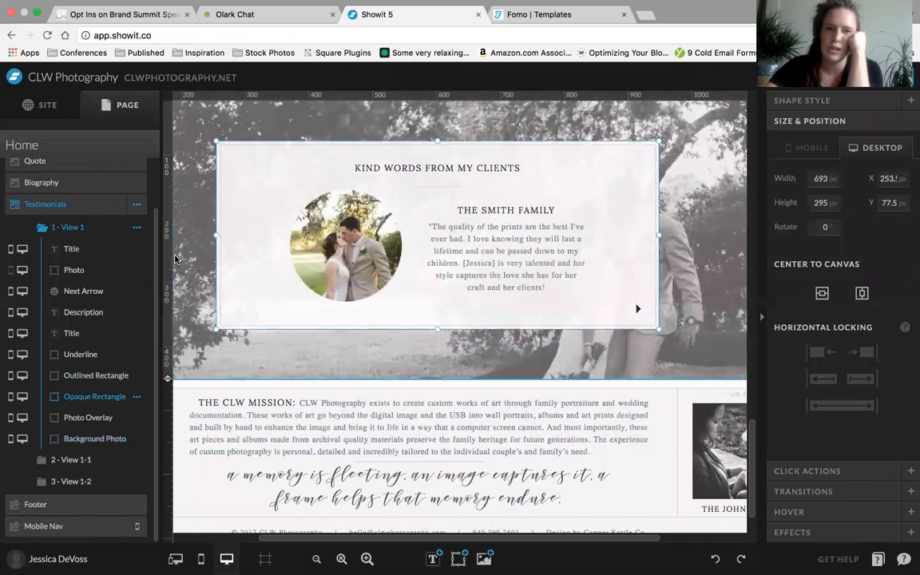
scroll(182, 257, left, 5)
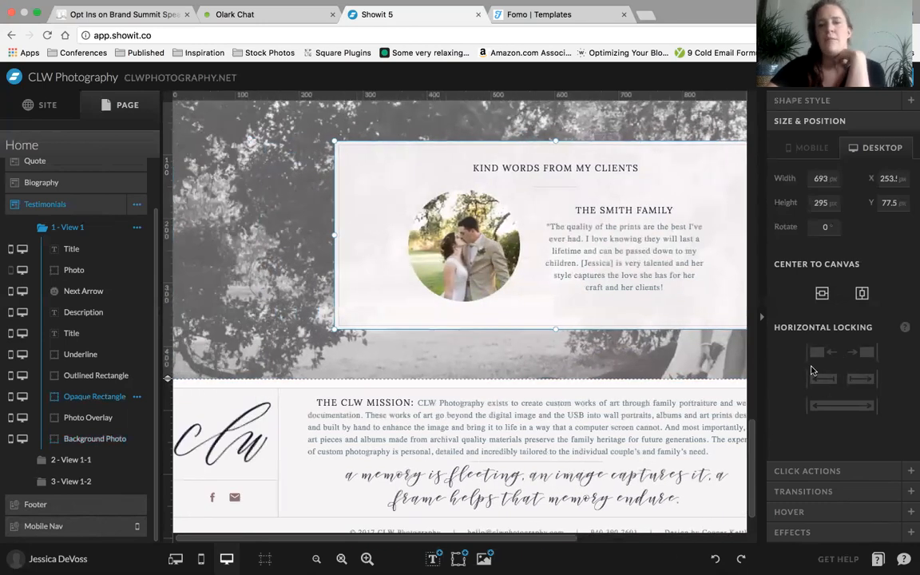
mouse_move(562, 388)
scroll(562, 388, down, 1)
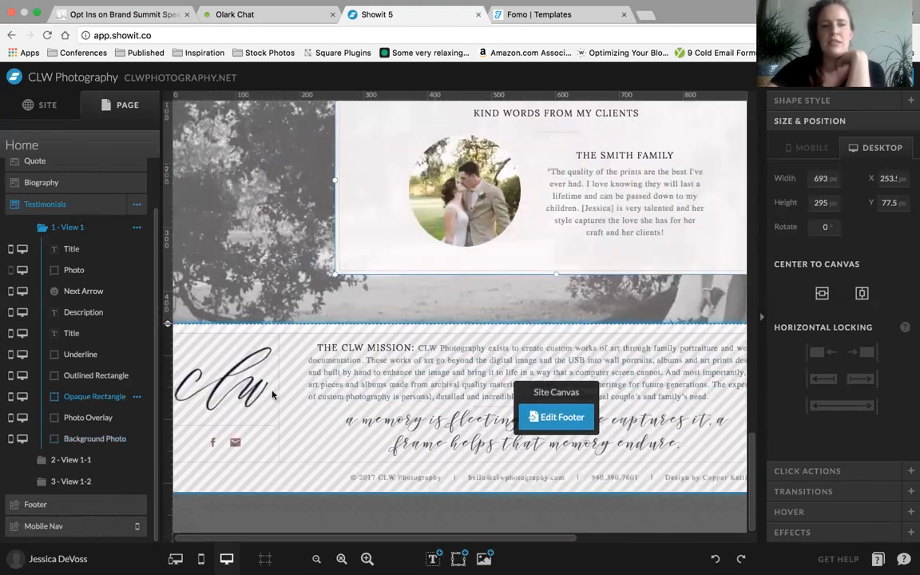
- Open the Footer site canvas for editing and select the clw logo graphic to examine its position and horizontal locking
click(243, 380)
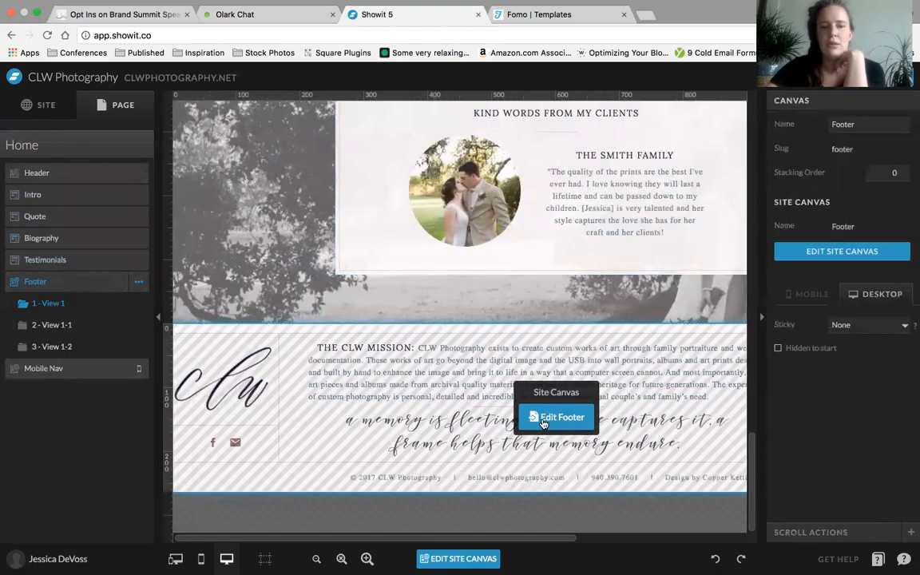
click(543, 419)
click(208, 179)
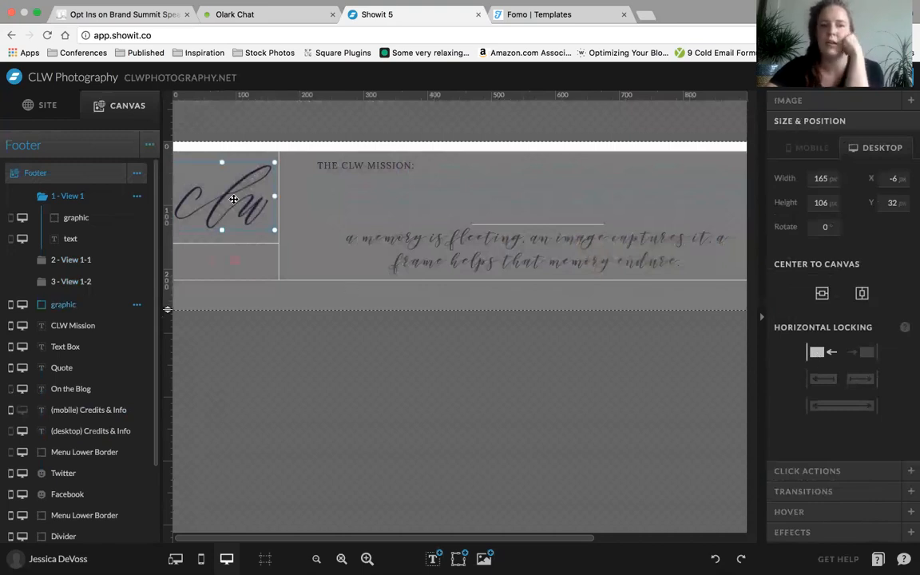
- Preview the desktop site, check how the footer elements sit at the page edges, and close the preview
click(826, 77)
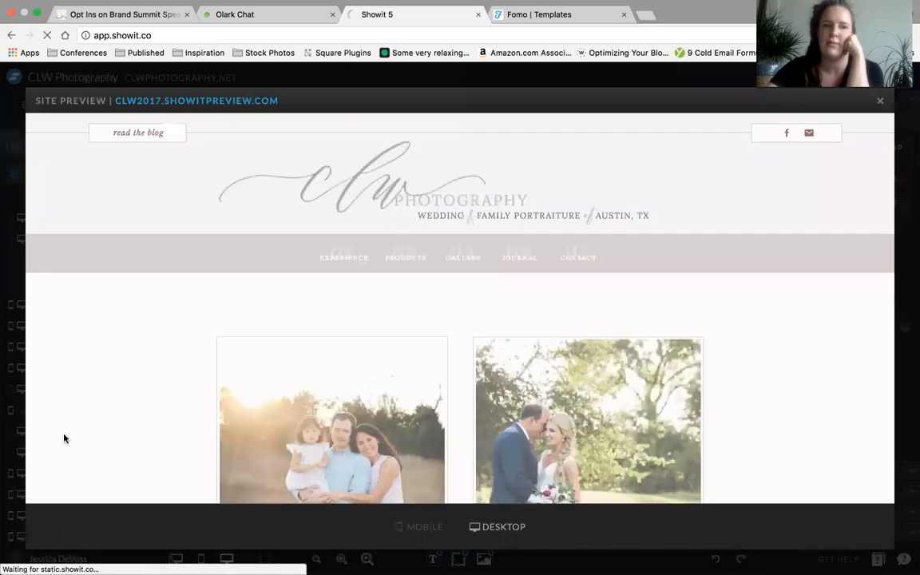
scroll(65, 437, down, 15)
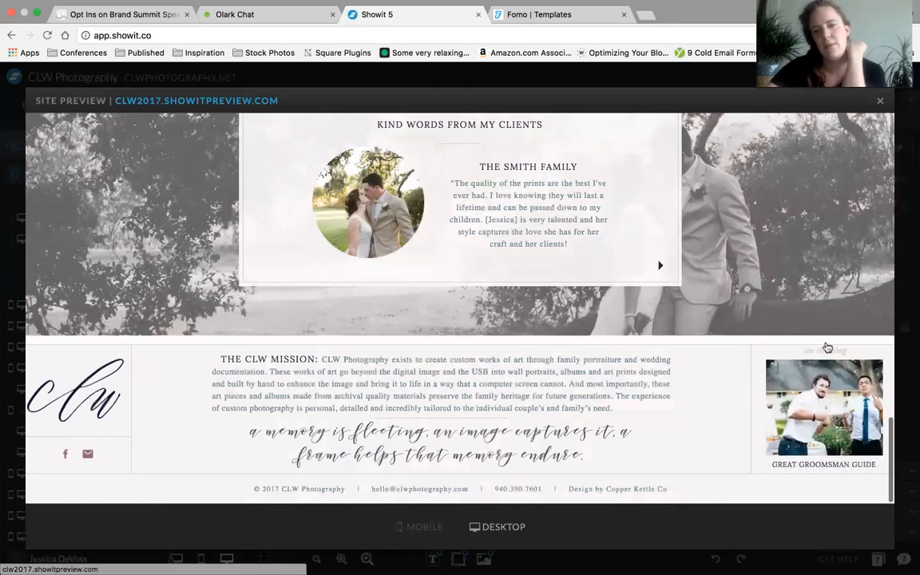
click(878, 103)
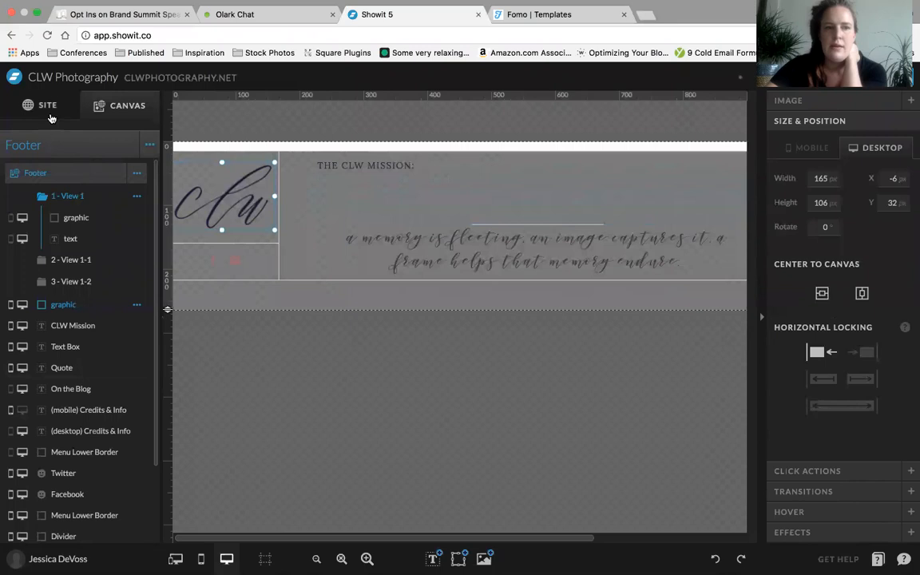
- Return to the Home page's Testimonials canvas and select the Background Photo to review its size and horizontal locking
click(40, 105)
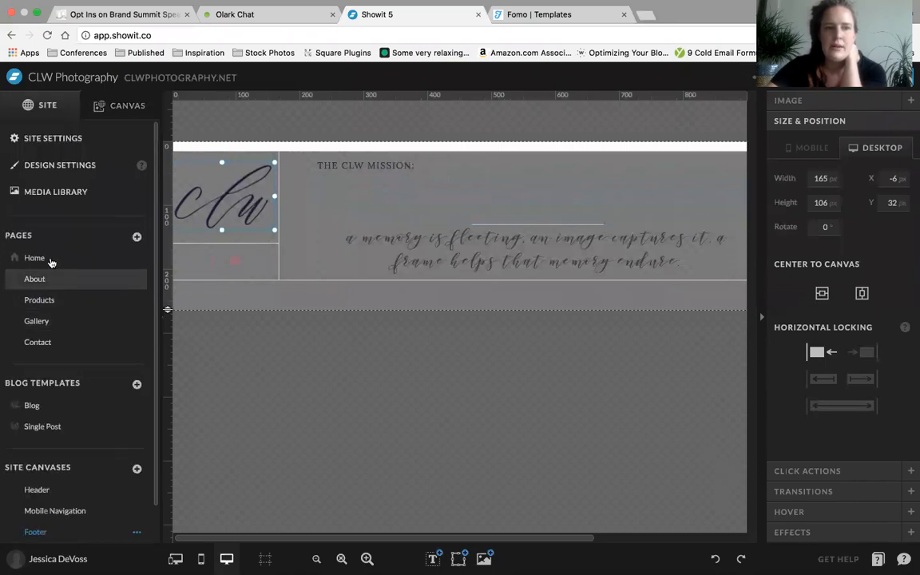
scroll(449, 404, down, 15)
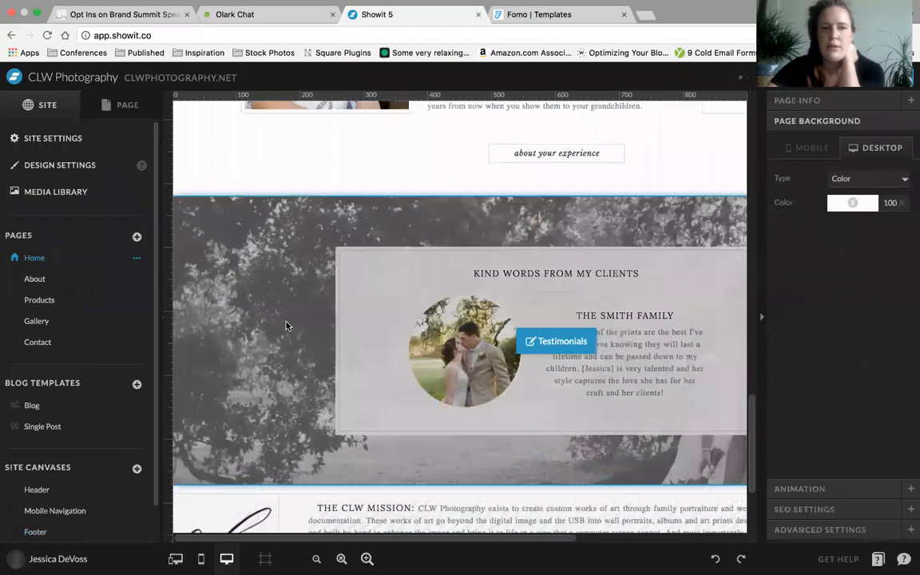
click(523, 338)
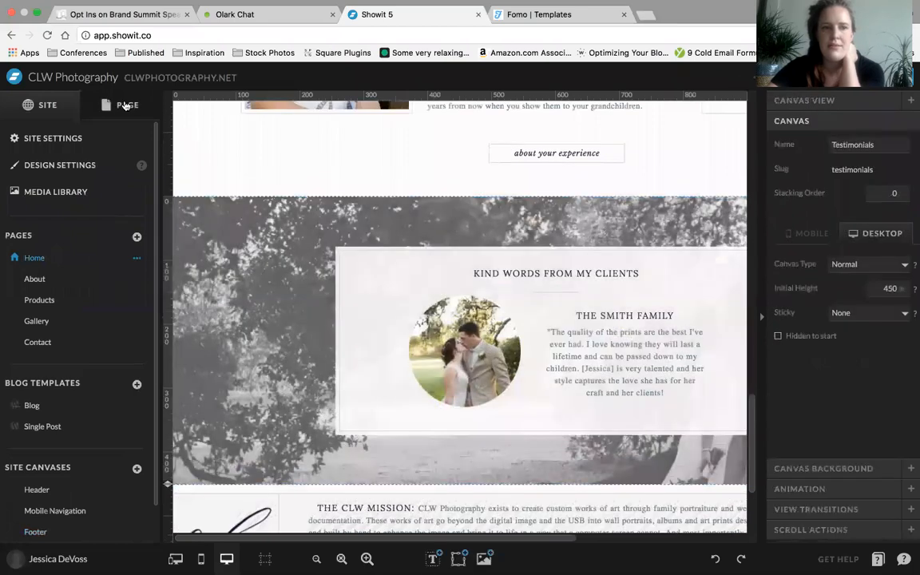
click(127, 105)
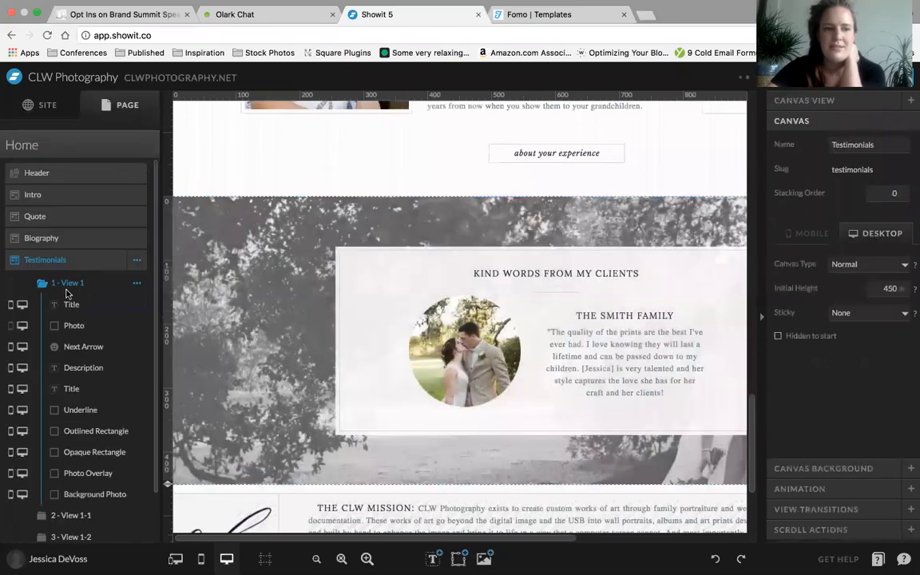
click(82, 496)
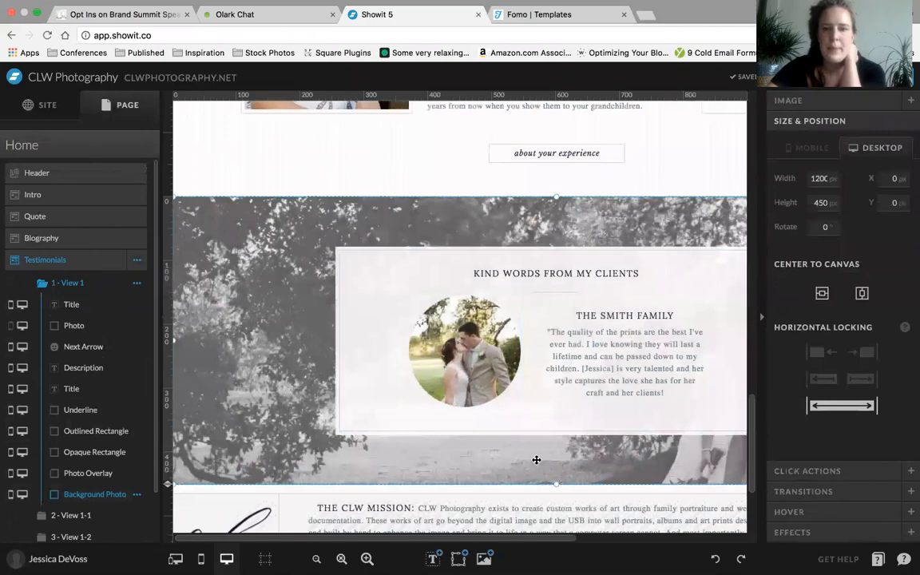
scroll(536, 460, down, 2)
scroll(647, 384, up, 5)
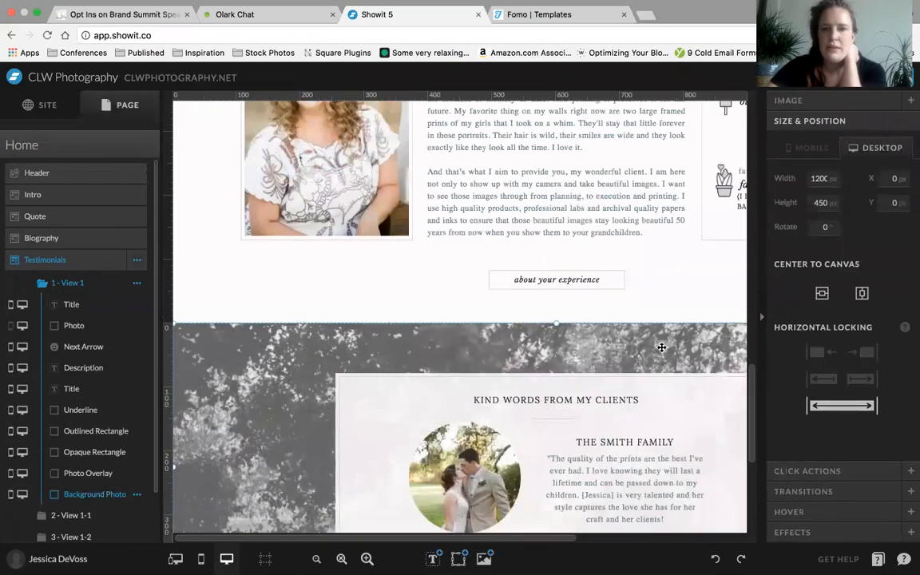
- Select the Family Border in the Intro canvas and look through its click actions, transitions, hover and effects settings
scroll(661, 347, up, 15)
scroll(554, 303, down, 3)
click(480, 432)
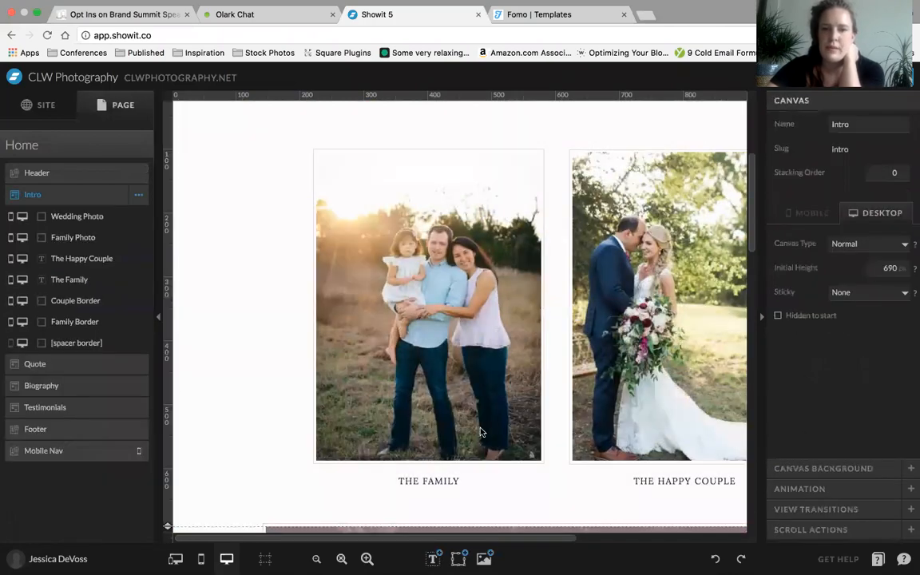
click(542, 404)
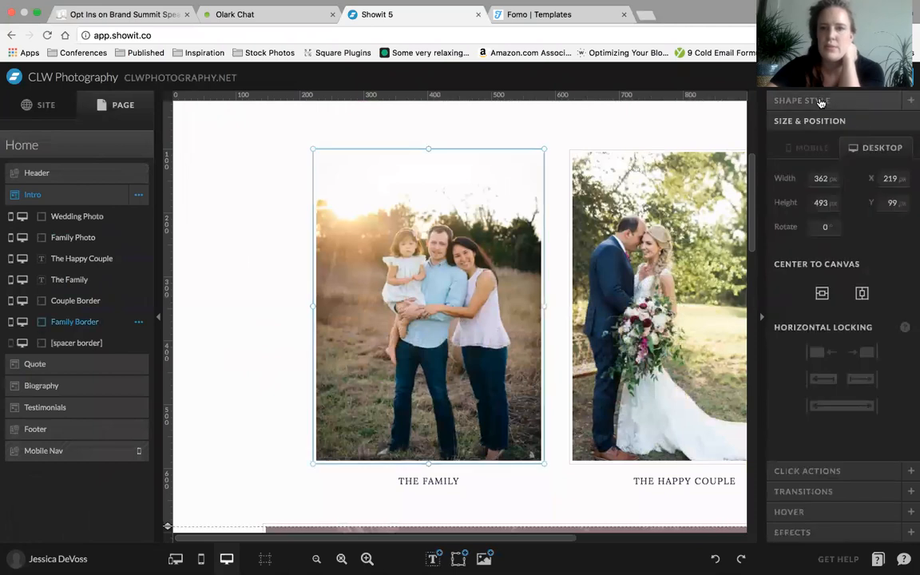
click(835, 450)
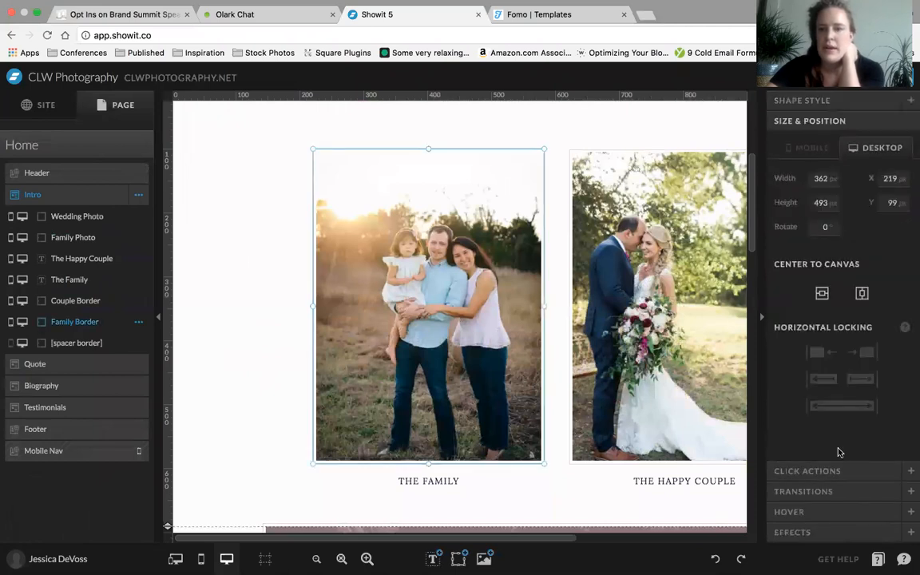
click(845, 472)
click(825, 490)
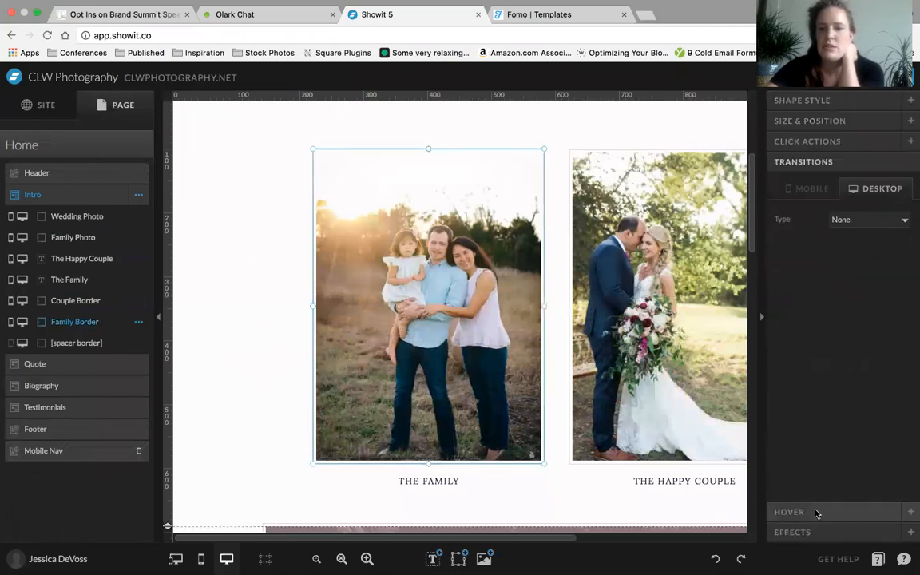
click(814, 511)
click(807, 530)
- Try the fully rounded corner style on the Family Border, restore the square corners, and deselect it
click(838, 316)
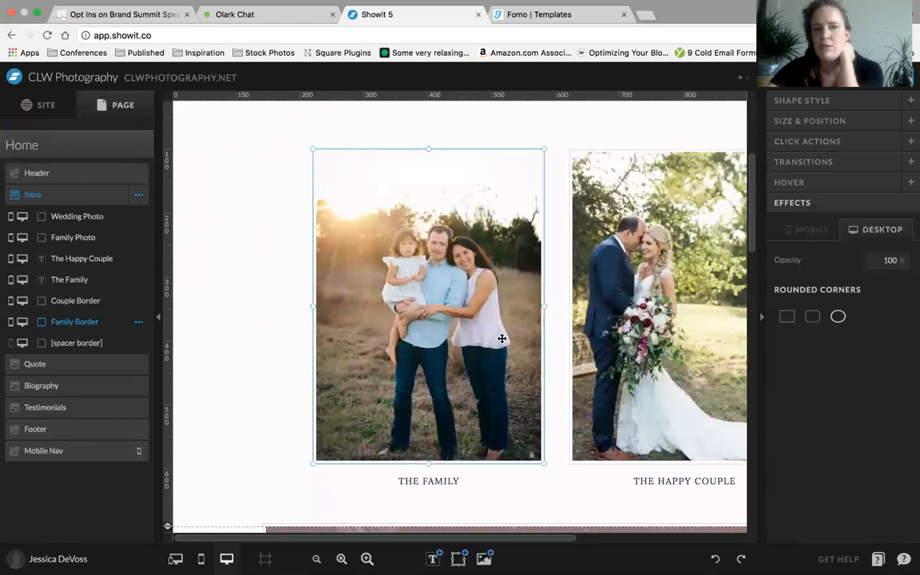
click(240, 311)
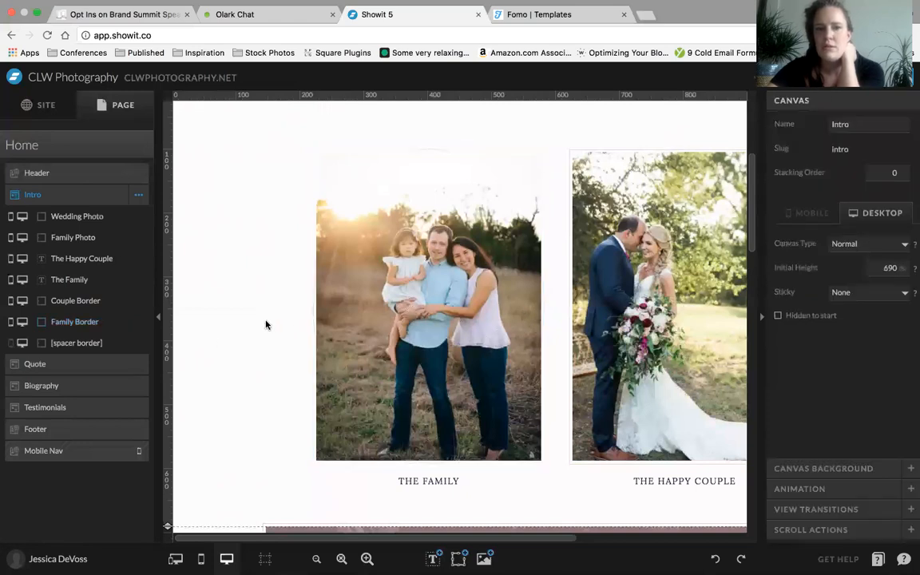
click(312, 303)
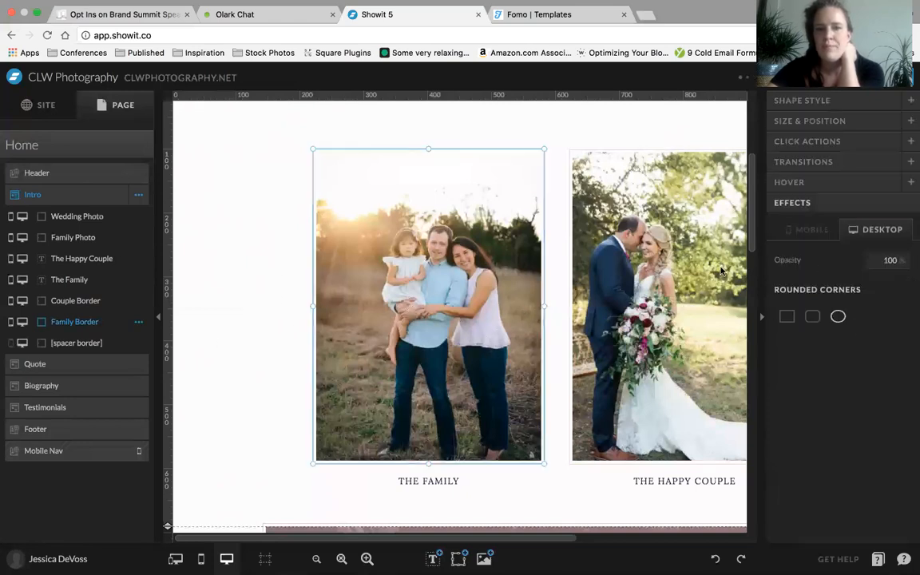
click(788, 317)
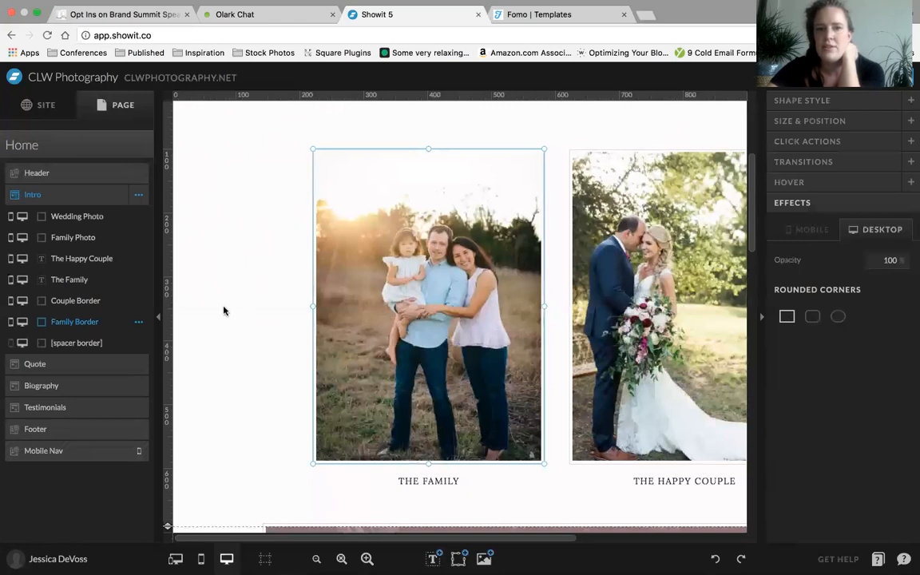
click(291, 228)
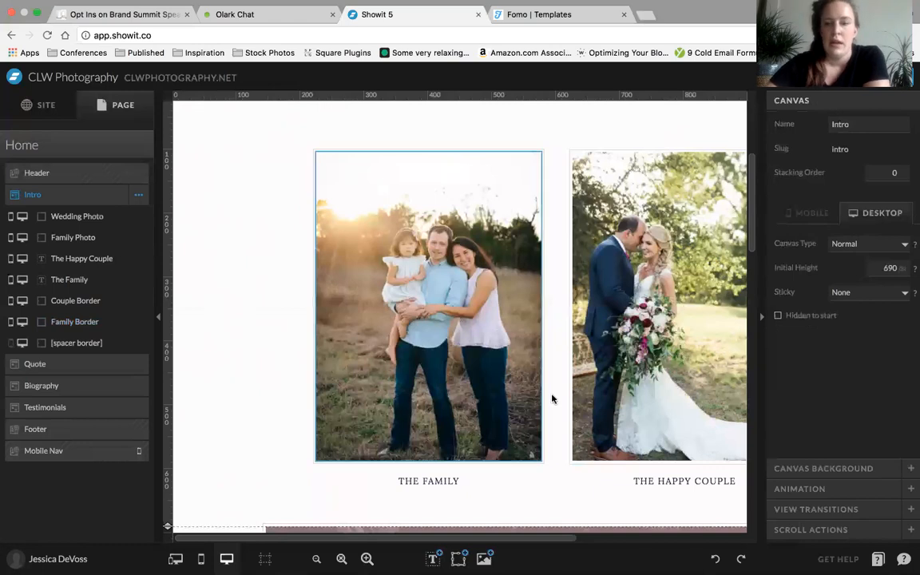
- Select the The Family caption below the family photo and show its text style settings
click(543, 274)
click(552, 286)
scroll(551, 286, down, 5)
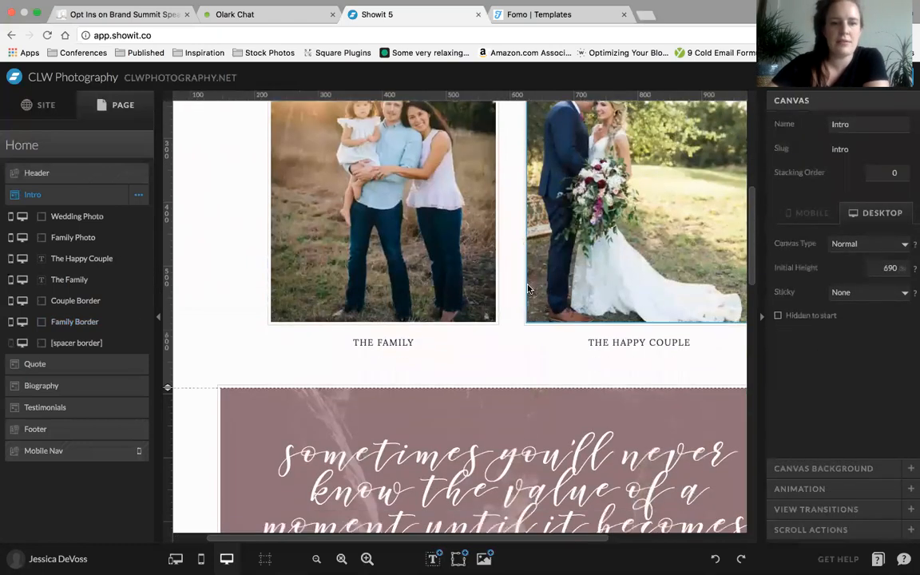
click(383, 342)
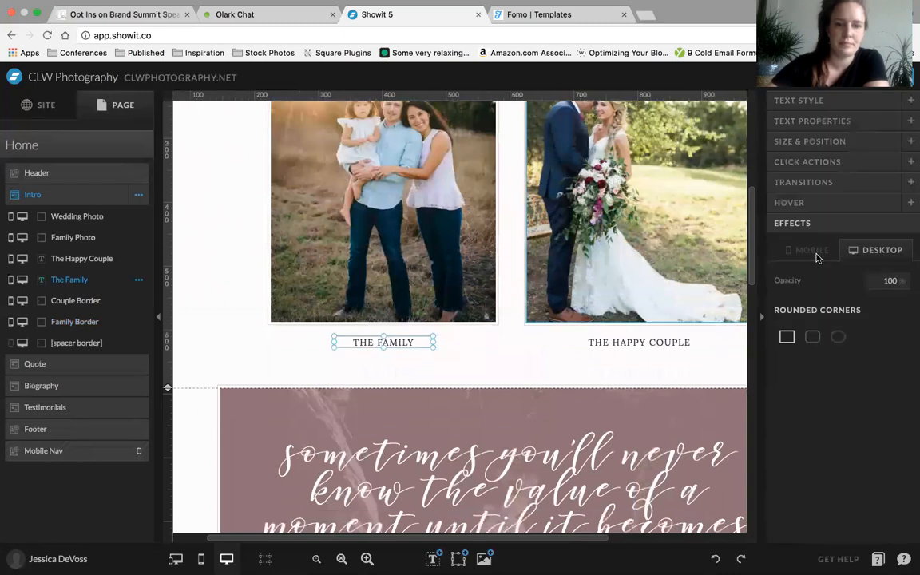
click(825, 102)
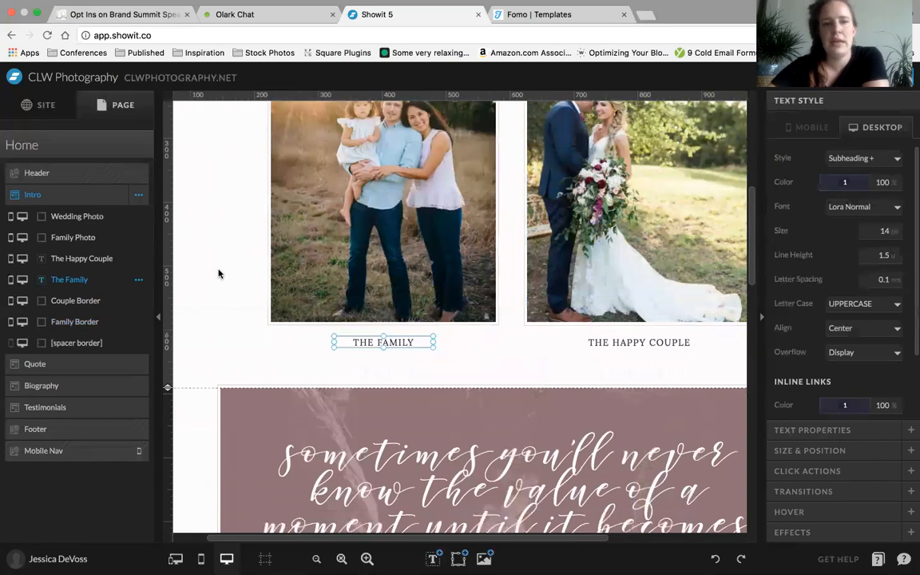
- Examine the caption's text style options, including letter case, alignment, overflow and inline links, keeping Overflow set to Display
click(44, 104)
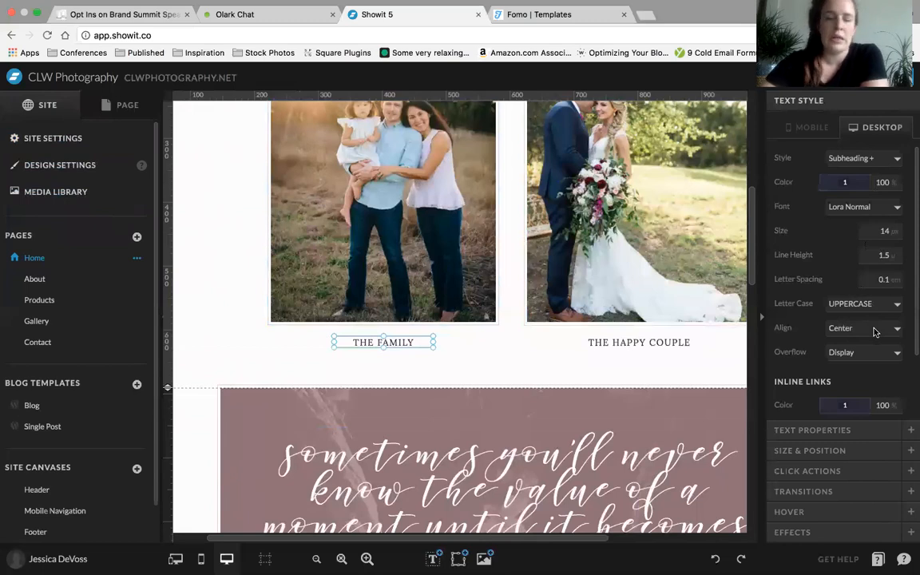
scroll(842, 380, down, 2)
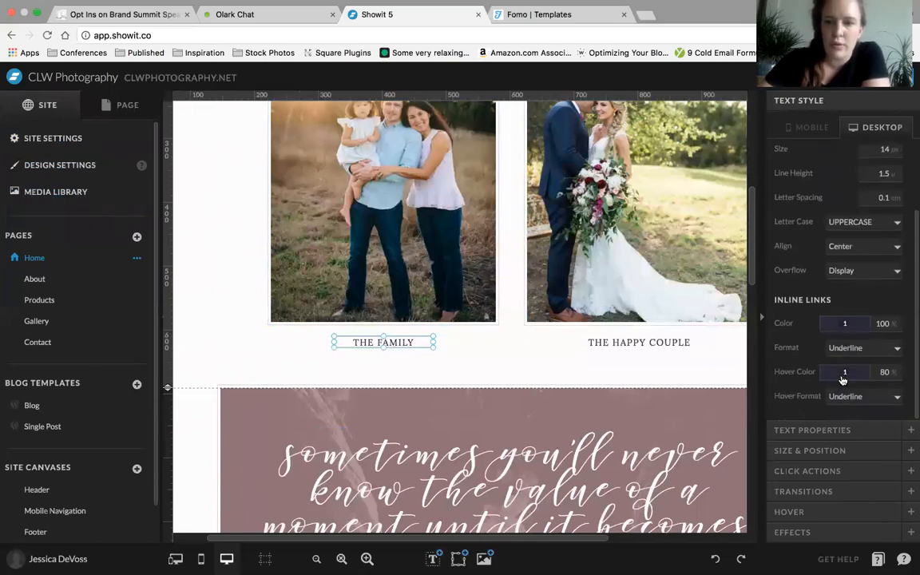
click(875, 271)
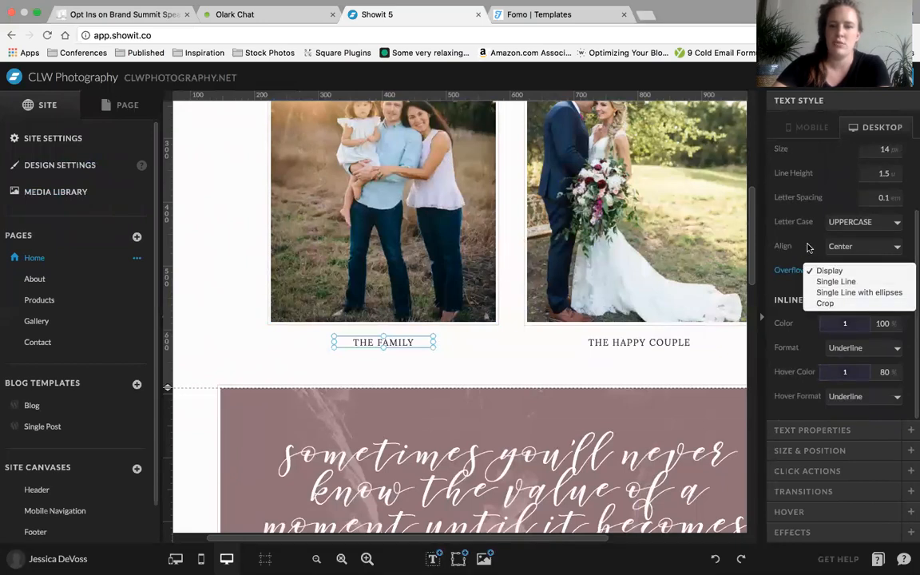
click(829, 269)
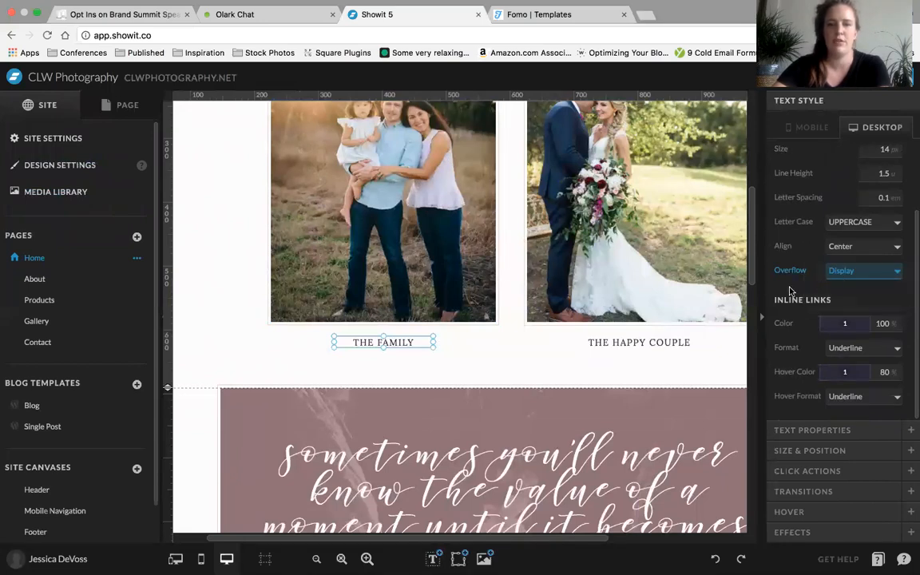
scroll(810, 296, up, 3)
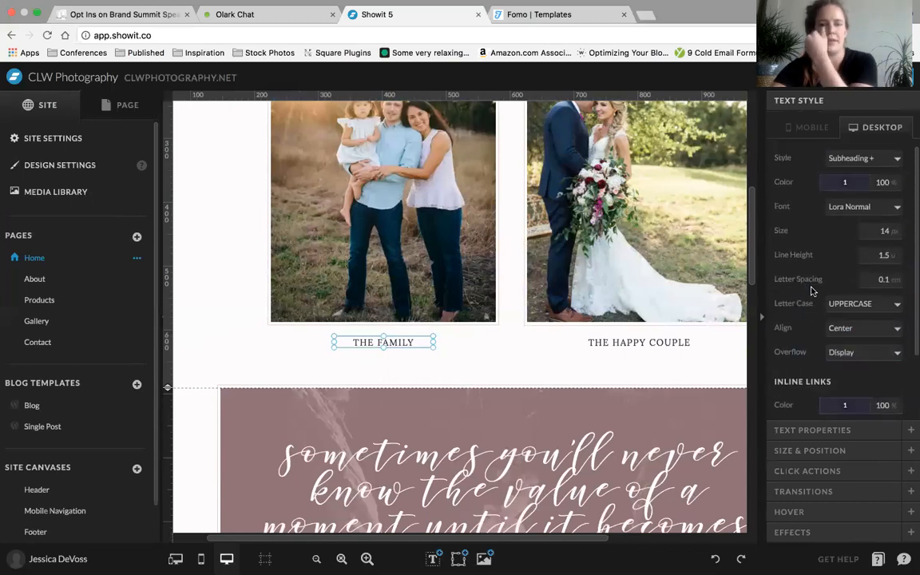
scroll(811, 291, down, 2)
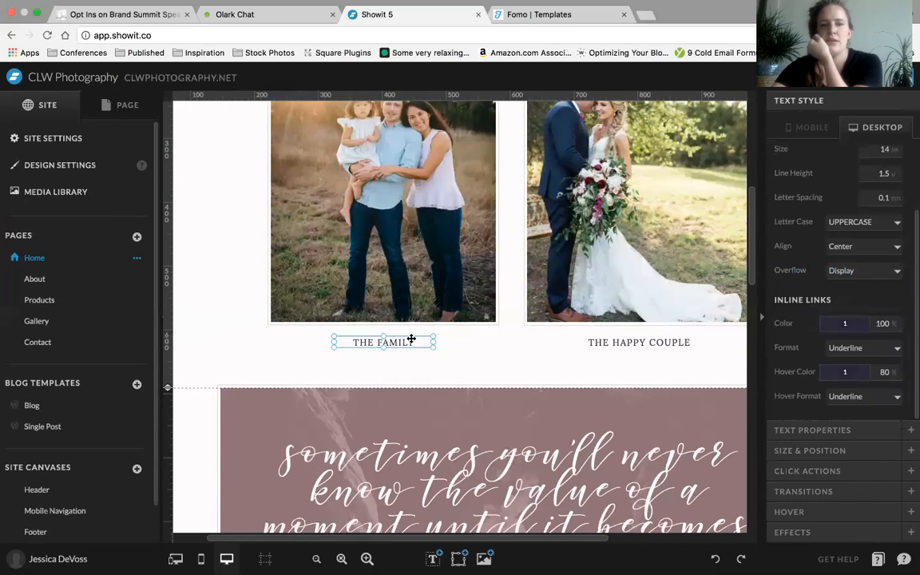
- Open the The Family caption for text editing, select the word FAMILY, examine the caption's link settings, and leave text editing
click(463, 353)
double_click(395, 343)
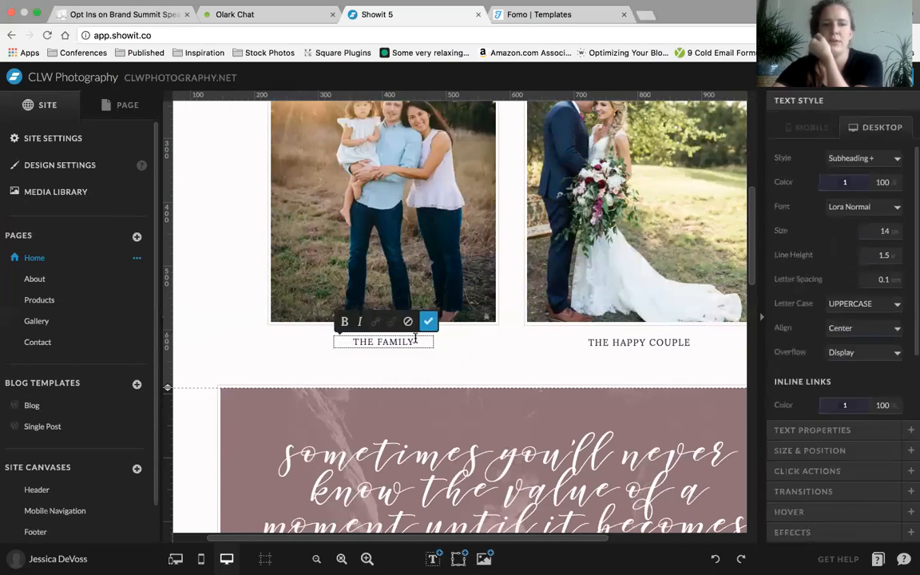
drag(415, 342, 378, 341)
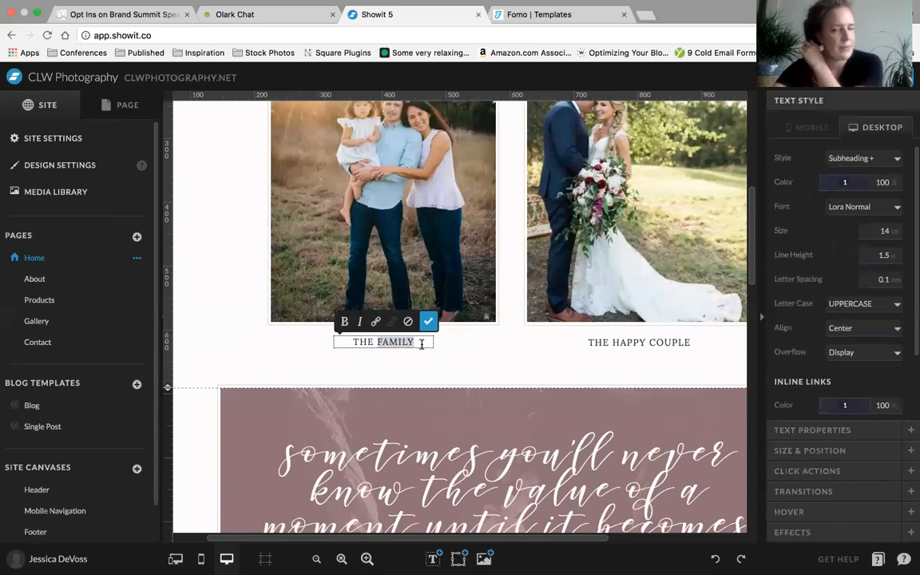
click(811, 471)
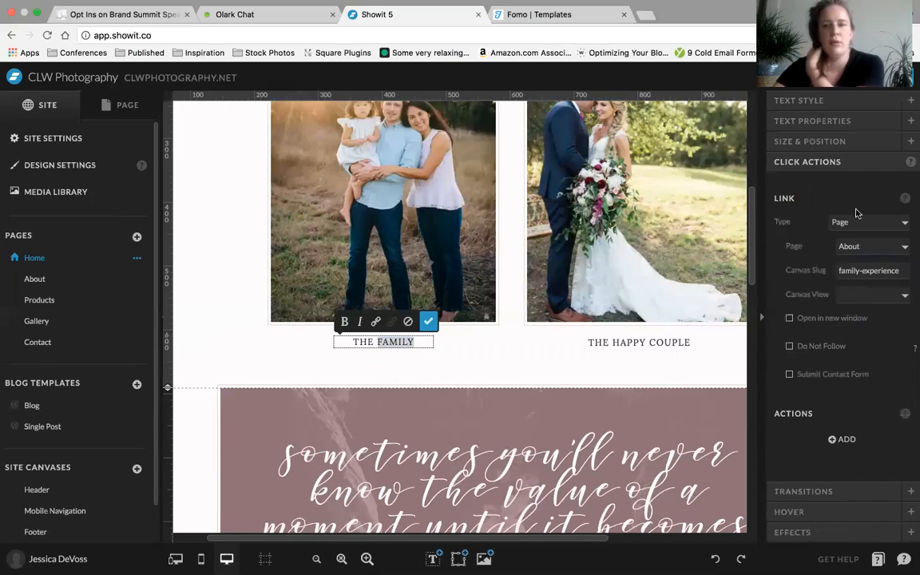
click(500, 353)
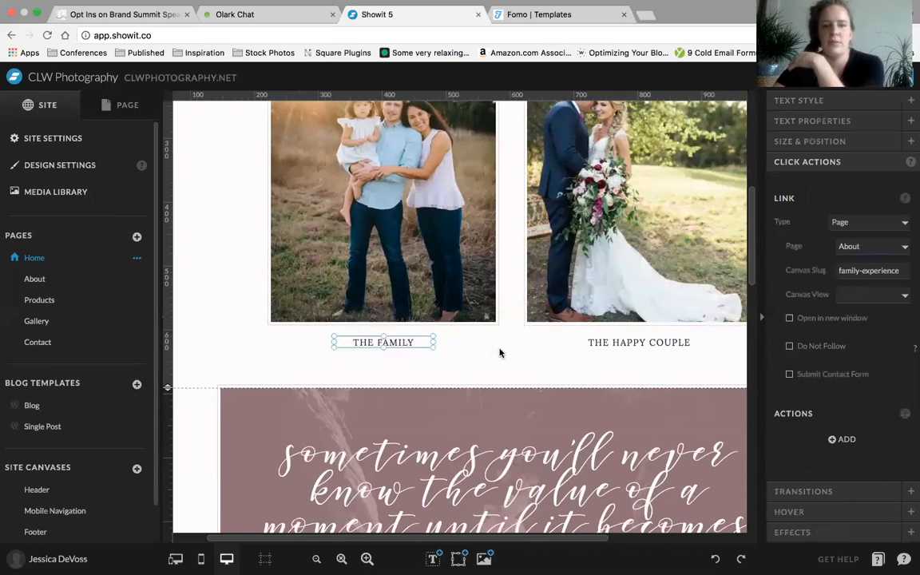
- Link the words North Austin in the biography paragraph to the Home page and save the link
scroll(500, 352, down, 10)
click(410, 276)
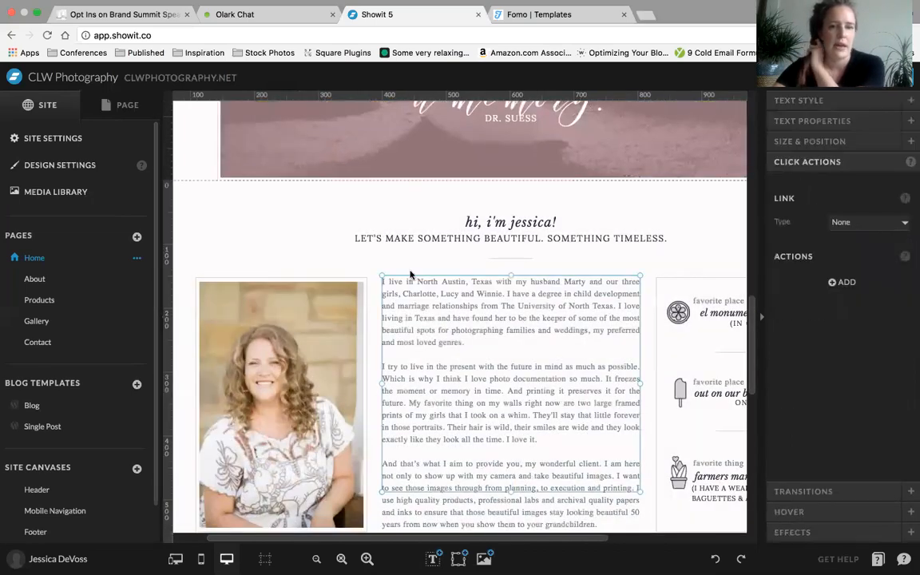
double_click(418, 283)
drag(417, 282, 463, 282)
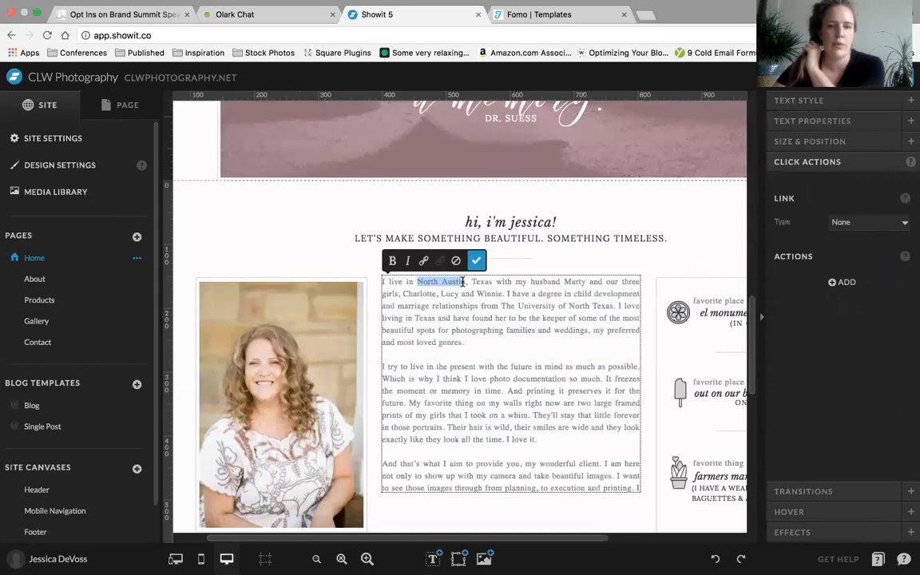
click(424, 261)
click(483, 132)
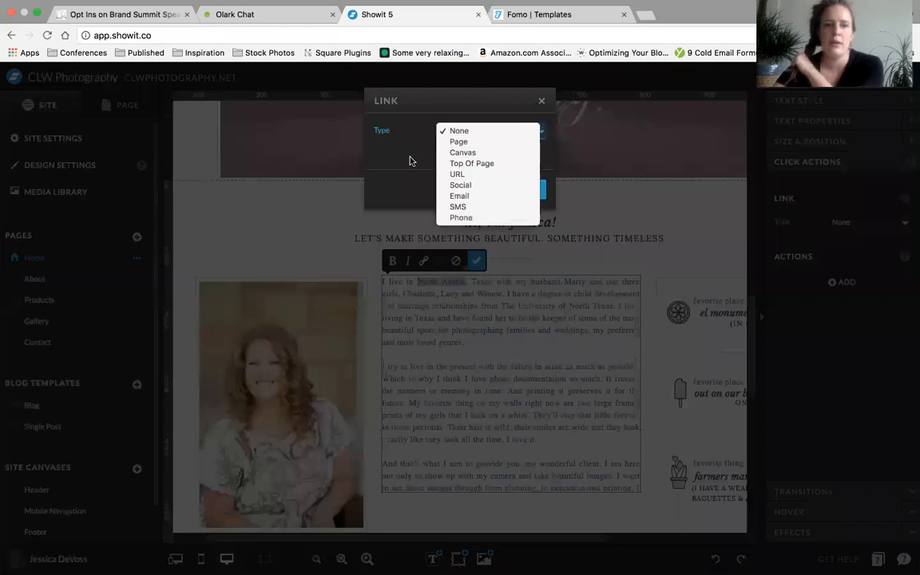
click(462, 142)
click(503, 155)
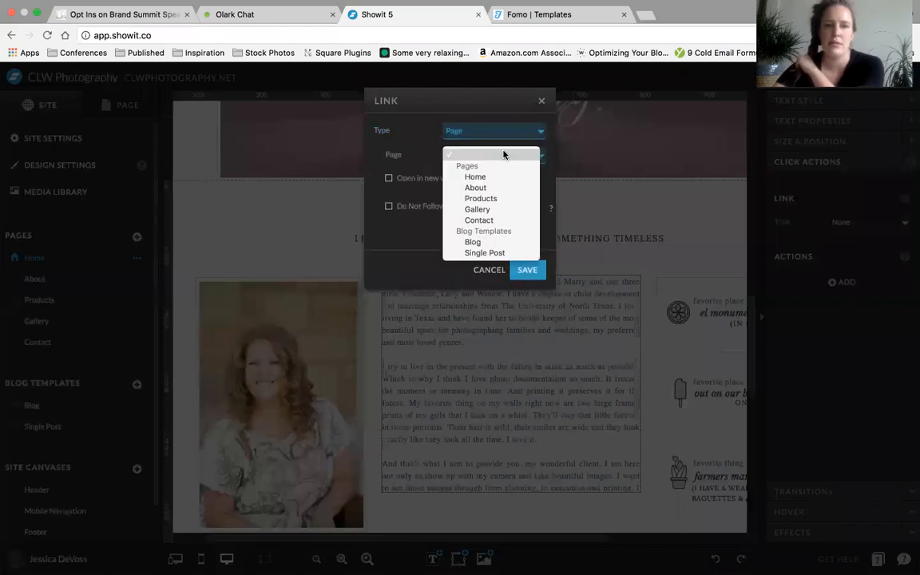
click(476, 181)
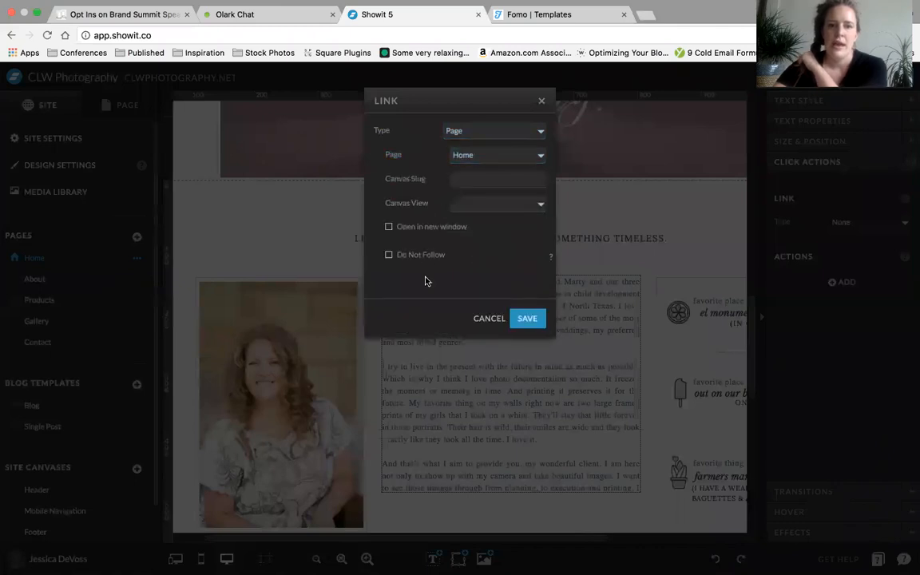
click(527, 318)
click(355, 267)
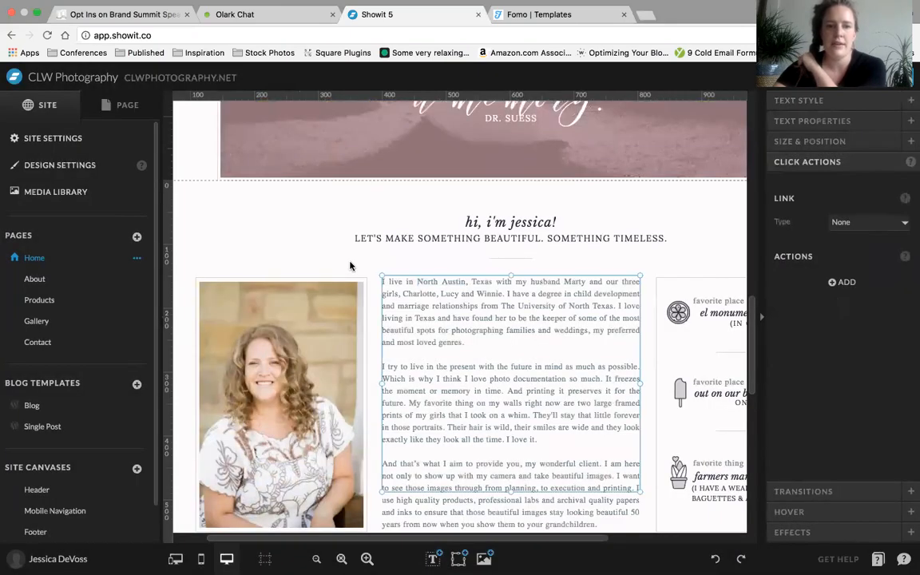
- Try colors 5, 7 and 3 for the biography paragraph's inline links, then restore color 2
click(821, 101)
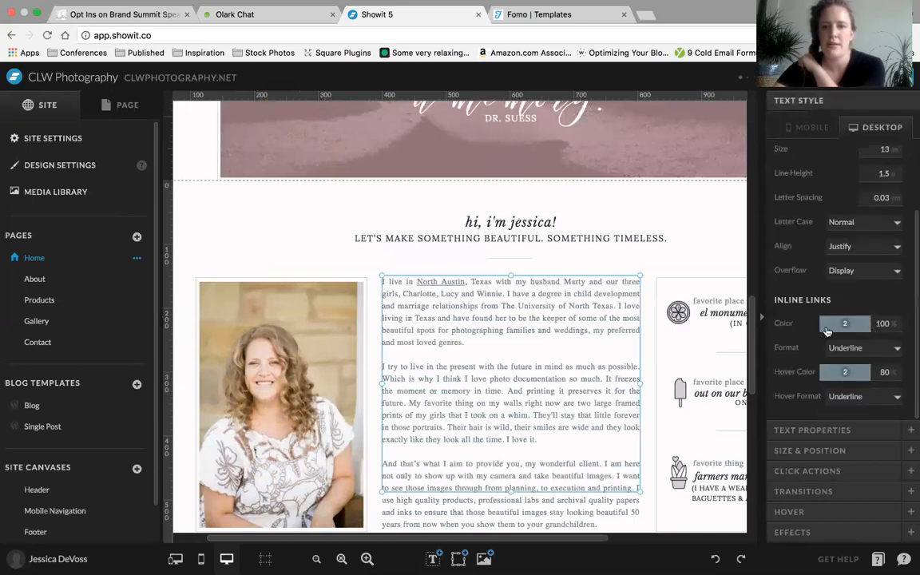
click(840, 323)
click(865, 357)
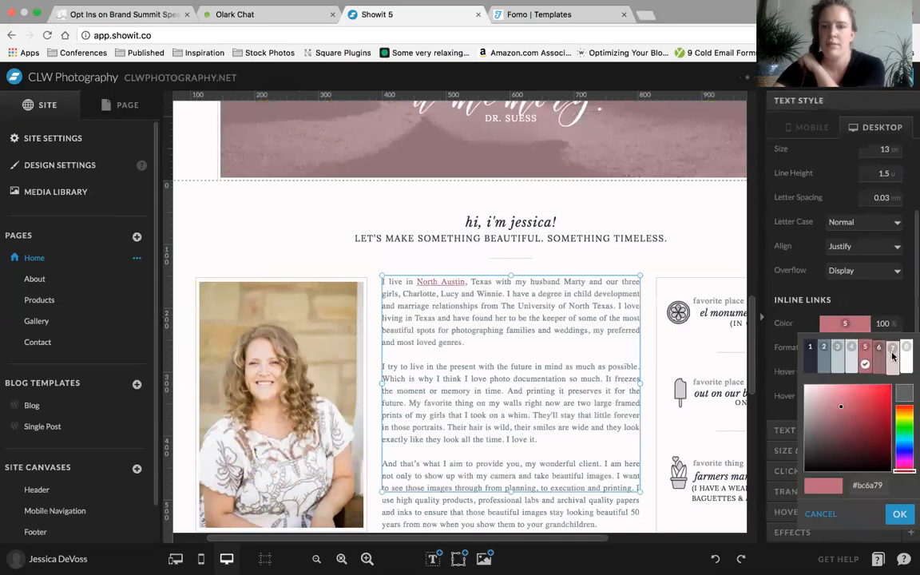
click(892, 349)
click(844, 323)
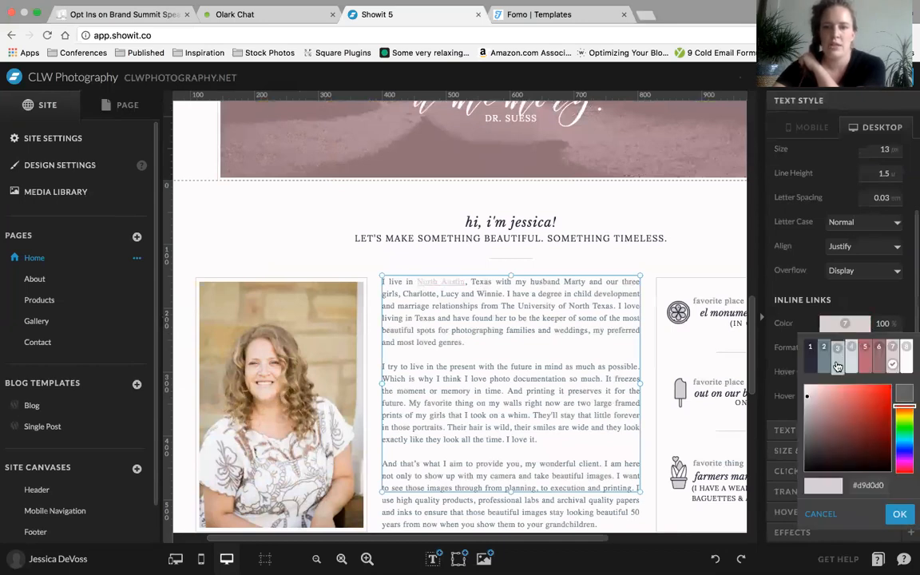
click(840, 346)
double_click(893, 323)
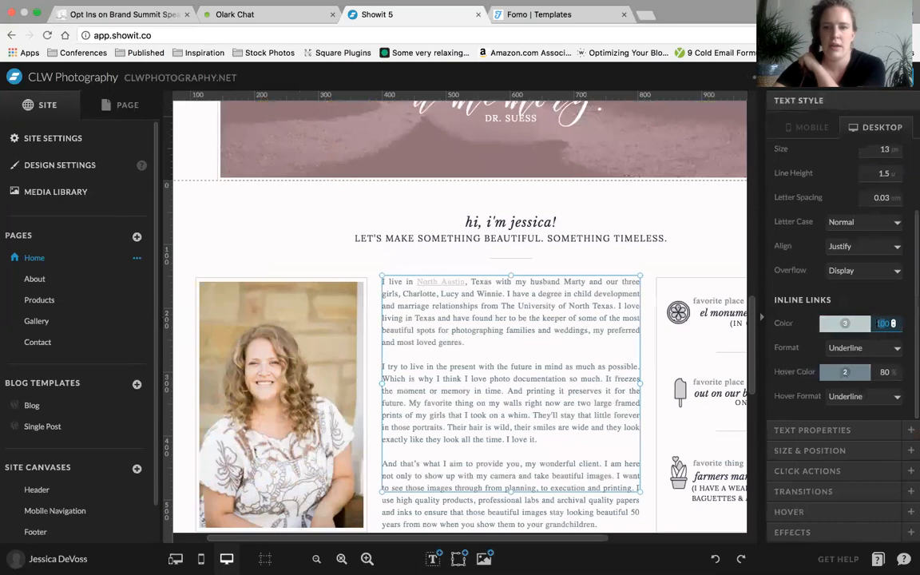
click(845, 323)
click(827, 348)
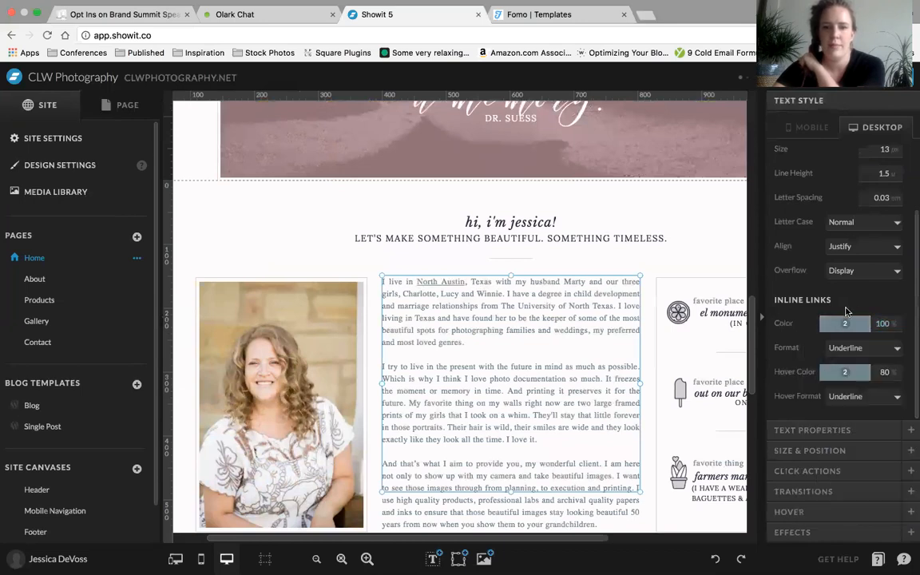
- Try another inline link format for the biography paragraph, then restore Underline
click(851, 348)
click(851, 359)
click(854, 349)
click(851, 336)
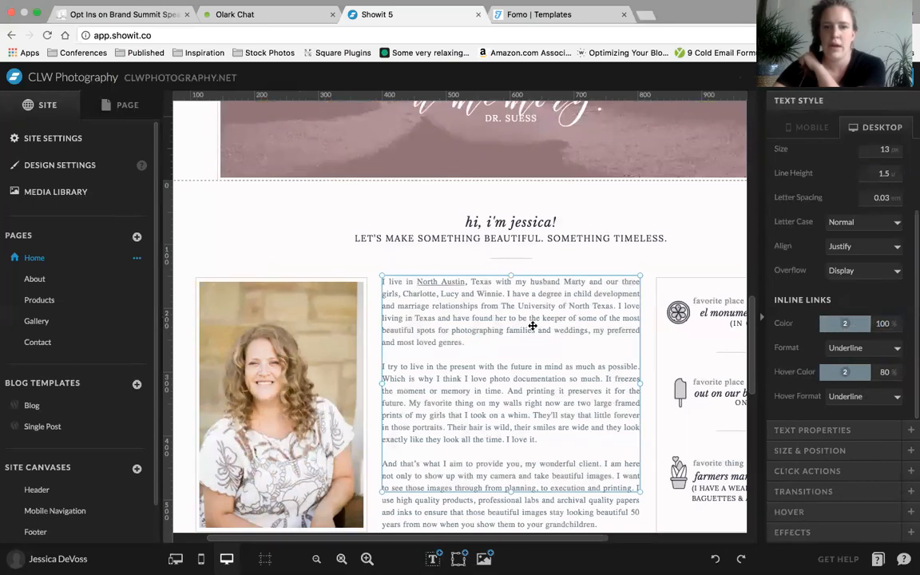
- Remove the link from the words North Austin in the biography paragraph and leave text editing
double_click(466, 279)
drag(467, 283, 416, 283)
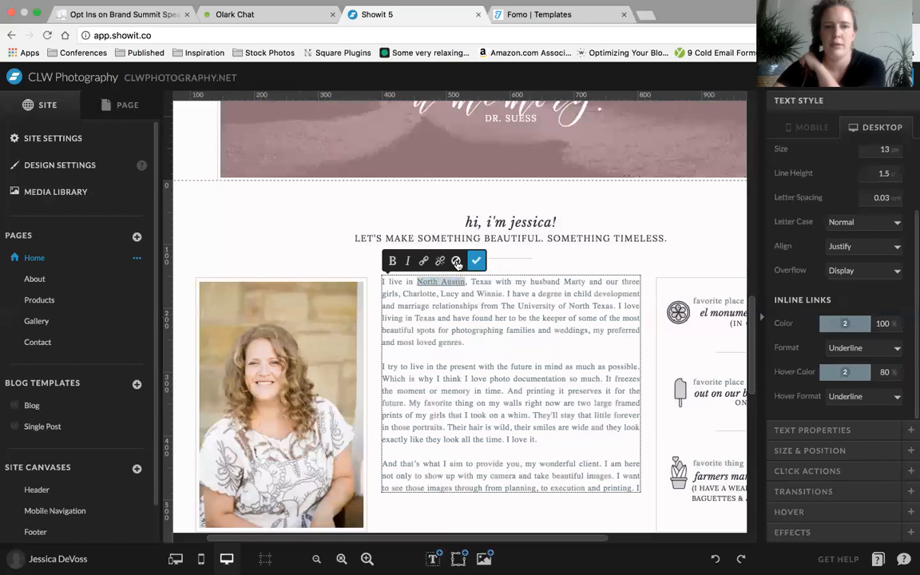
click(440, 262)
click(468, 304)
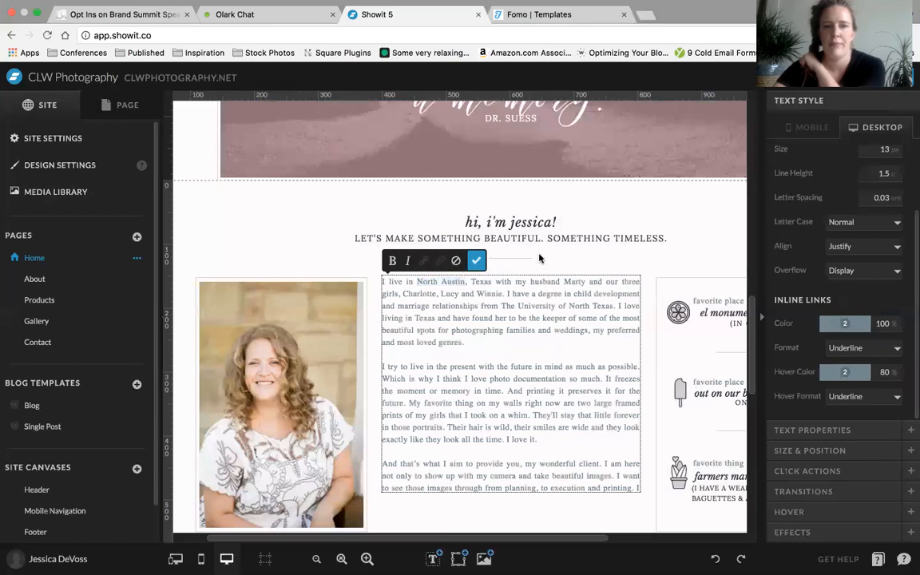
click(570, 263)
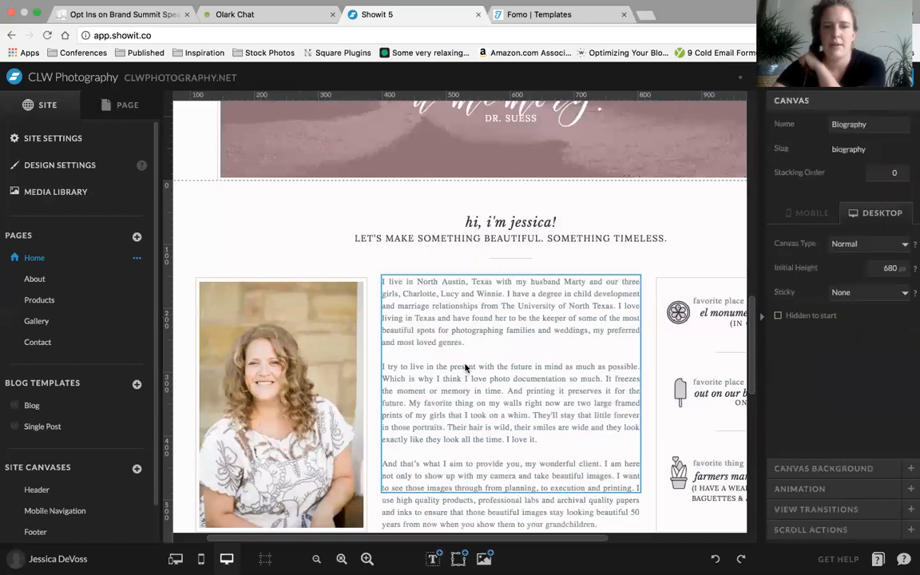
- Reselect the biography paragraph and examine its inline link settings and text properties
scroll(465, 367, down, 1)
scroll(465, 367, down, 1)
click(493, 251)
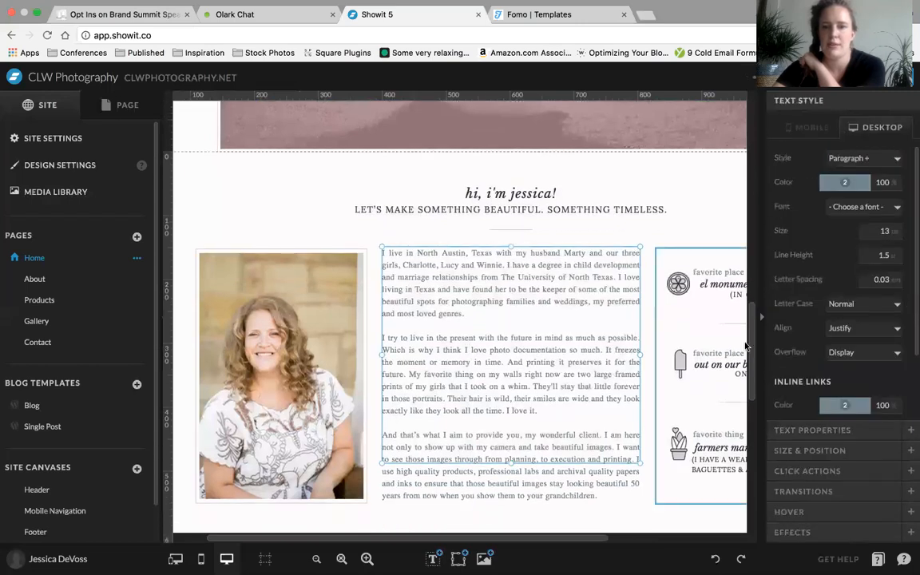
click(673, 343)
click(515, 314)
scroll(785, 336, down, 3)
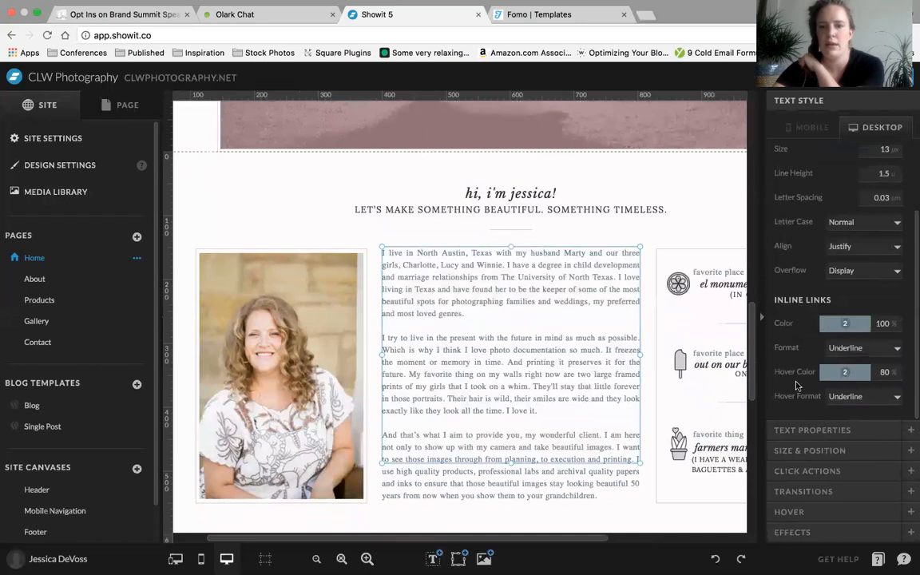
click(821, 437)
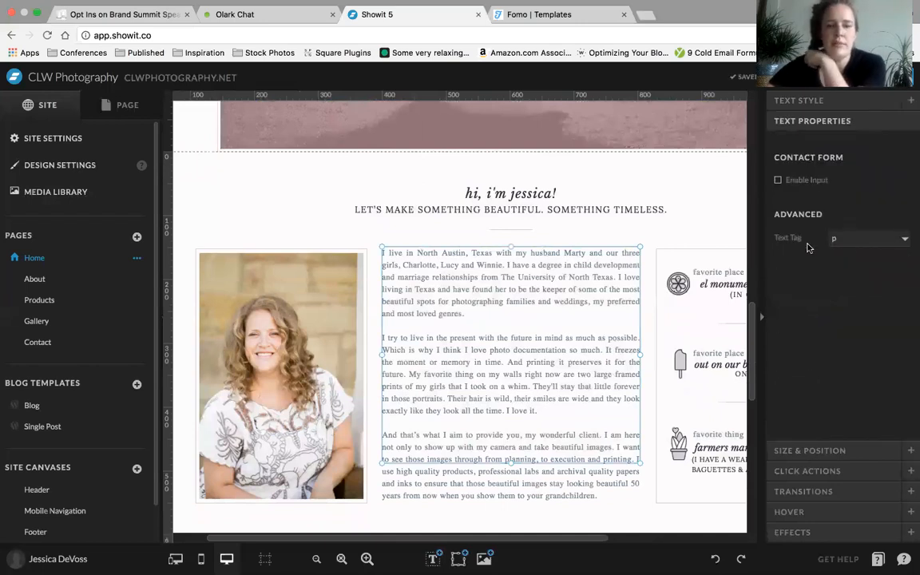
- Extend the biography text box downward until it encloses the whole paragraph text, then deselect it
scroll(523, 368, down, 3)
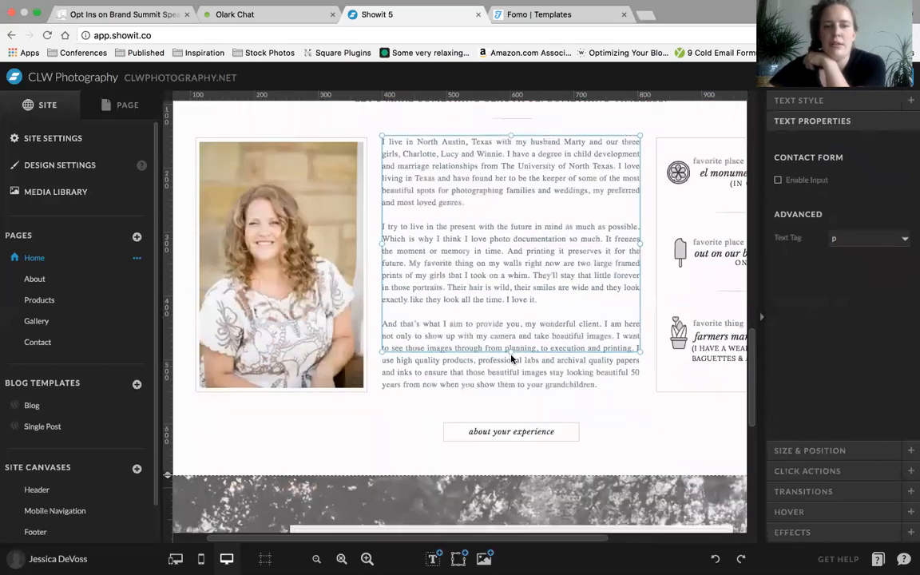
drag(511, 351, 511, 392)
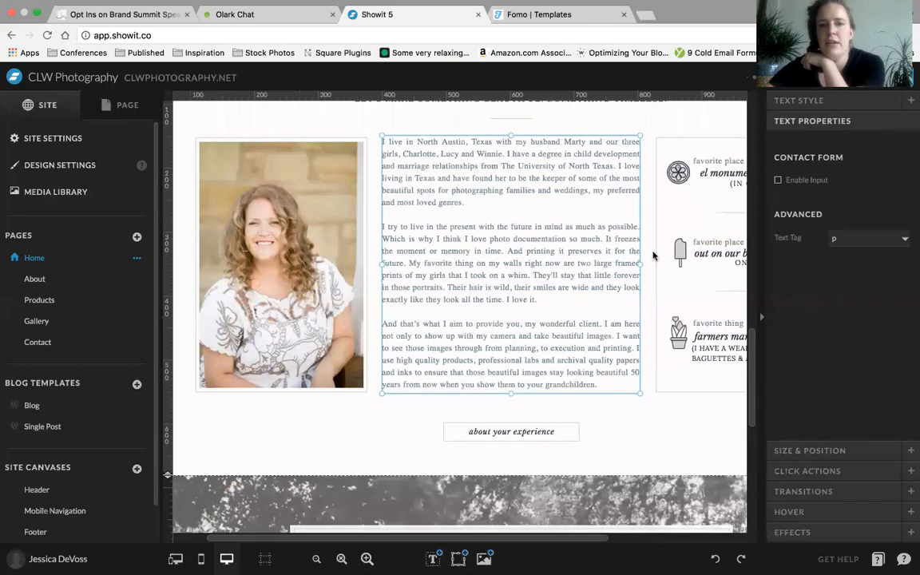
click(649, 257)
- Select the "out on our boat" line and examine its text style and text tag options, keeping the tag p
scroll(559, 264, right, 5)
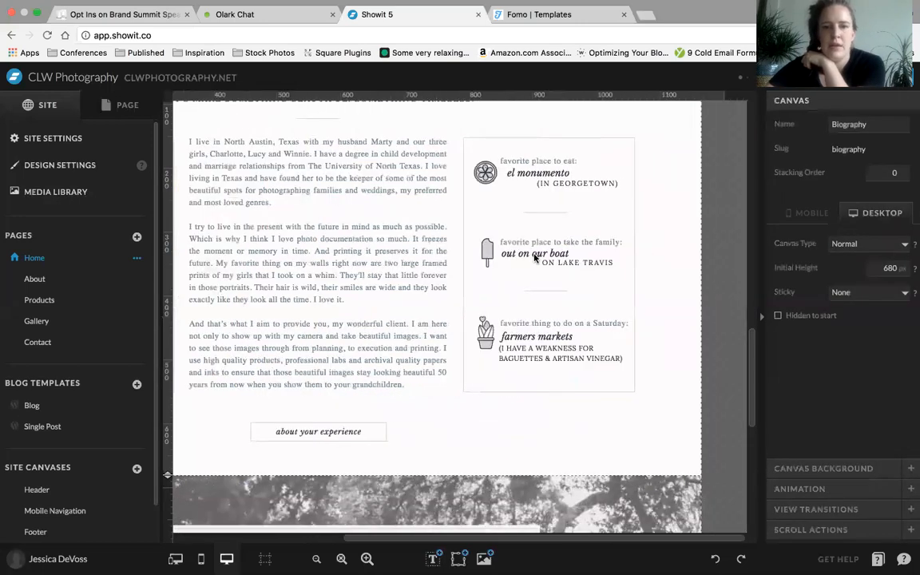
click(518, 254)
click(798, 100)
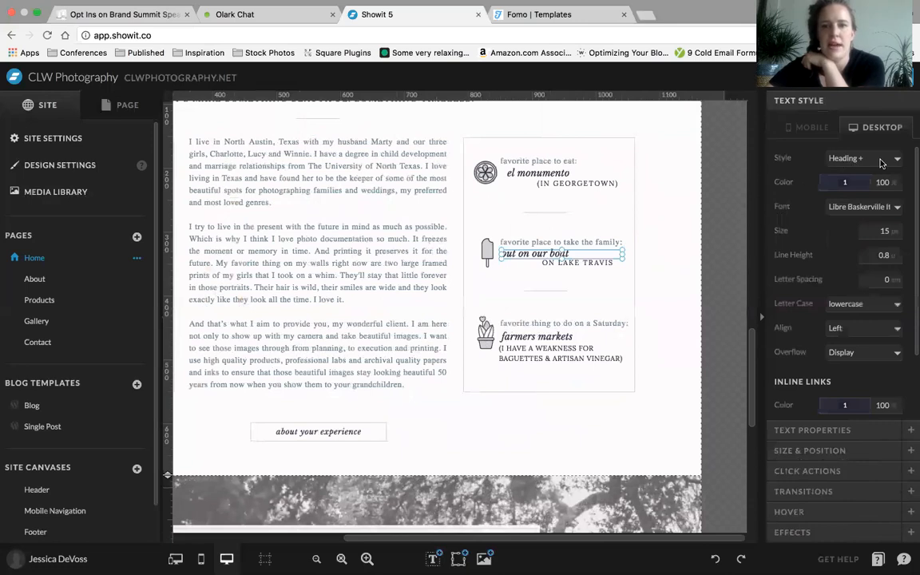
click(673, 288)
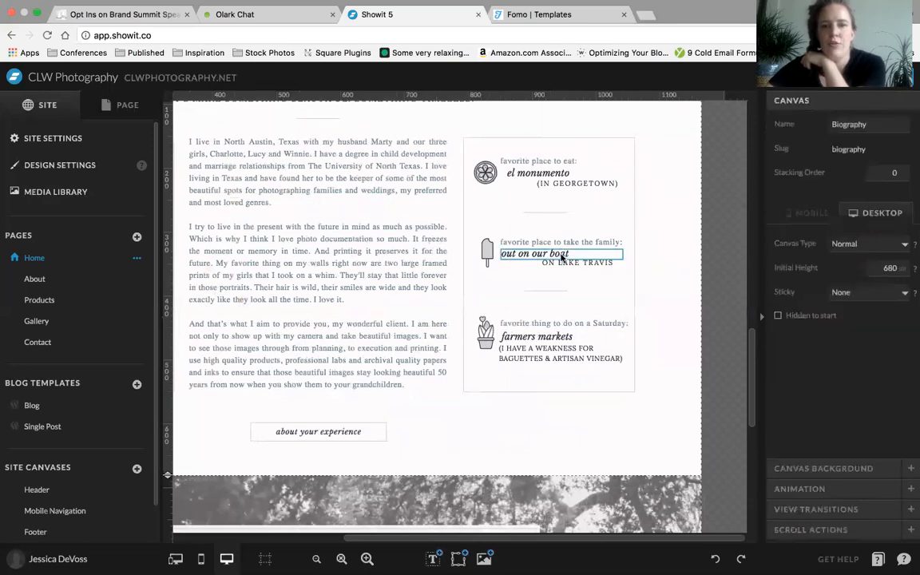
click(561, 256)
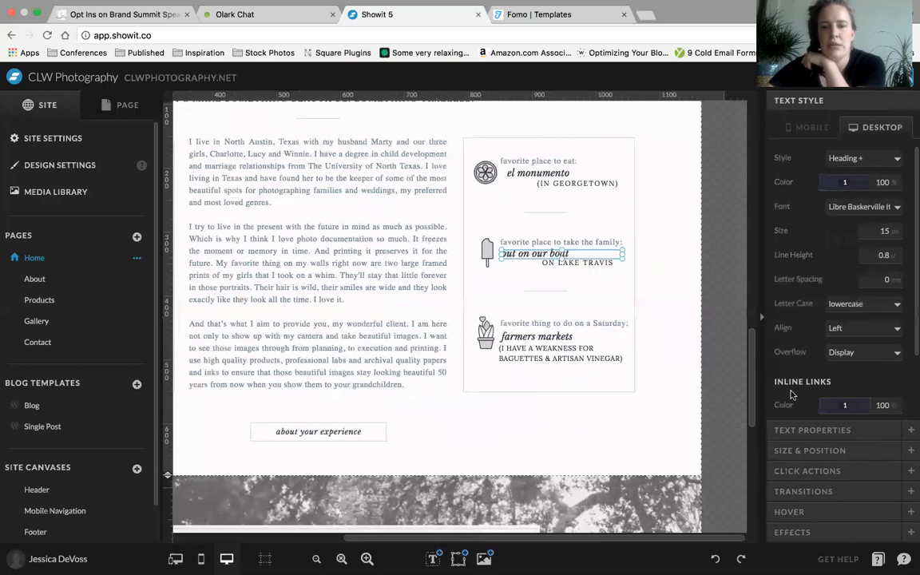
click(835, 431)
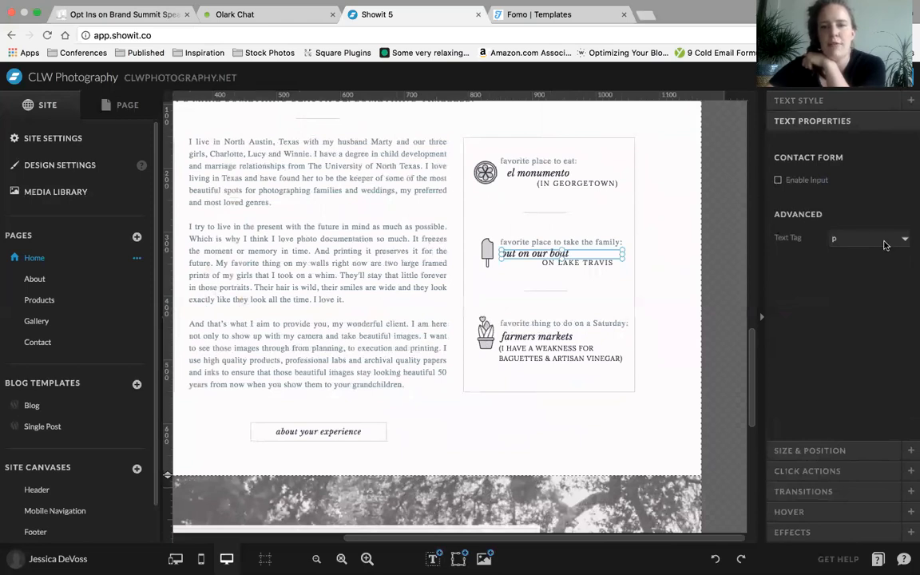
click(873, 244)
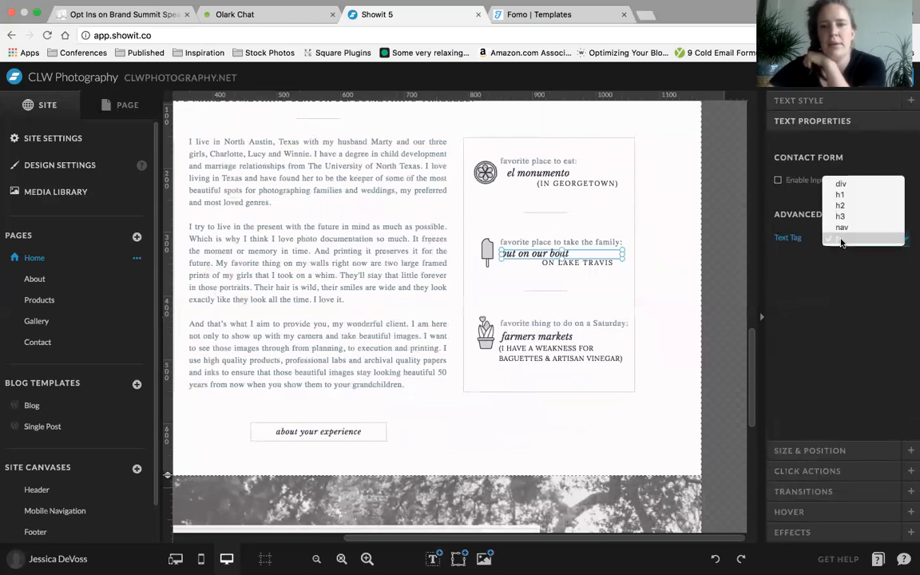
click(834, 240)
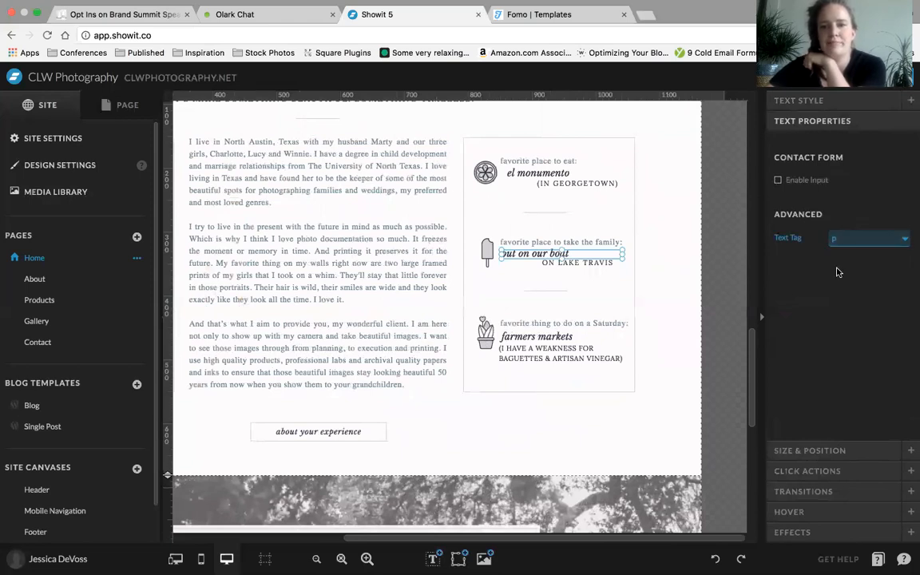
- Show the text properties of the "out on our boat" line again, followed by the Biography canvas background settings
click(681, 291)
click(568, 253)
click(568, 252)
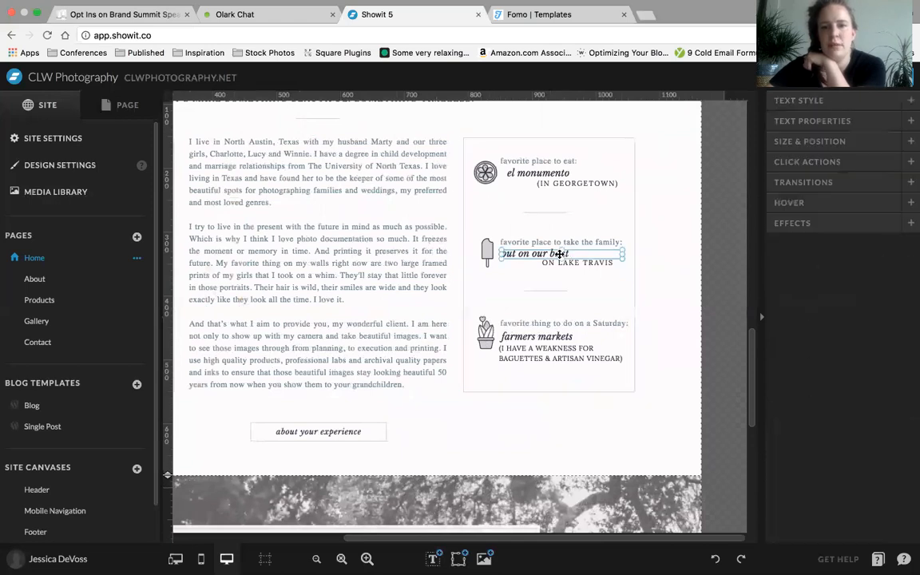
click(846, 436)
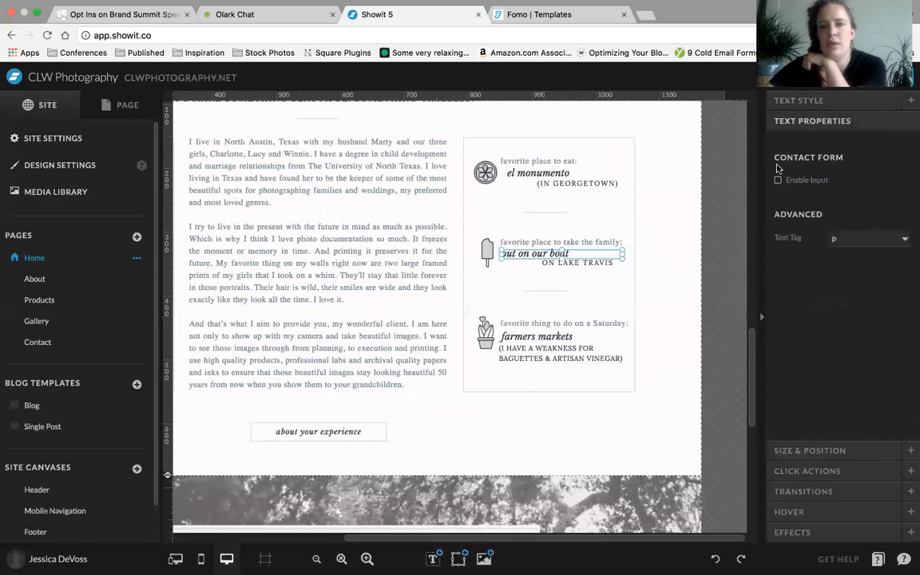
click(669, 325)
click(814, 466)
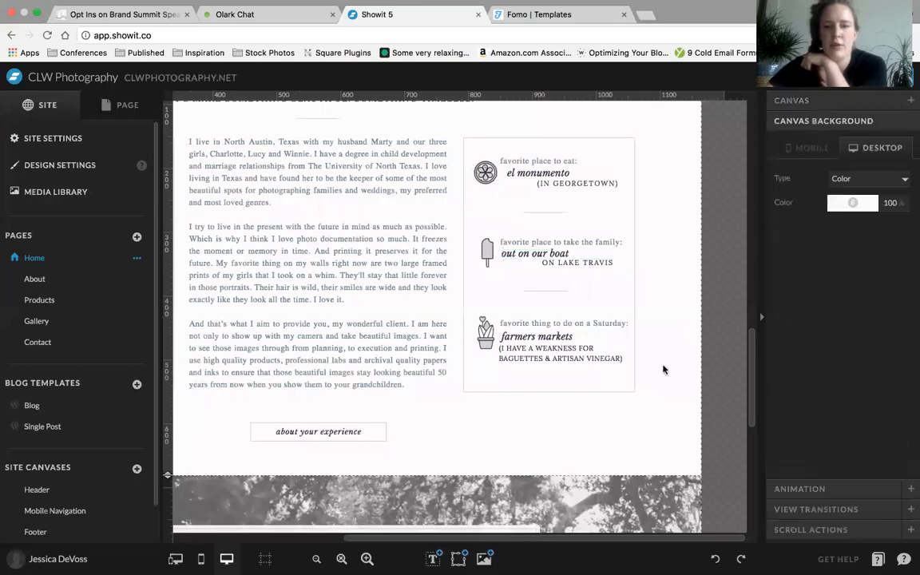
- Select the baguettes and artisan vinegar note, examine its size, position and click action settings, and deselect it
click(559, 354)
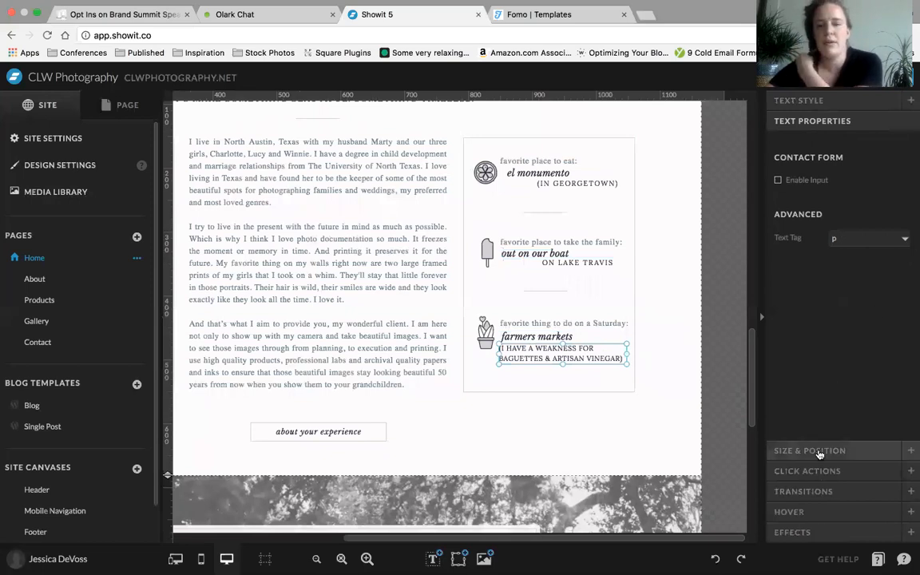
click(819, 451)
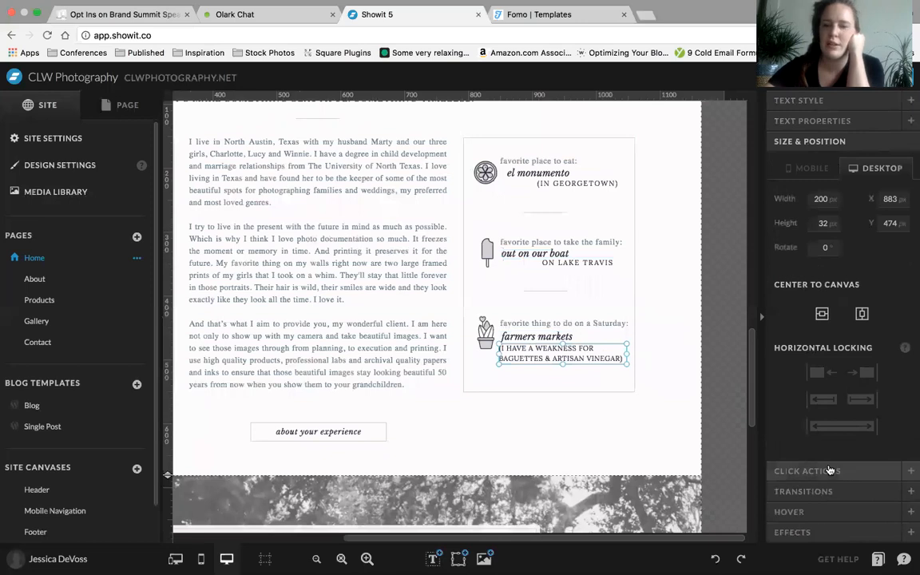
click(814, 471)
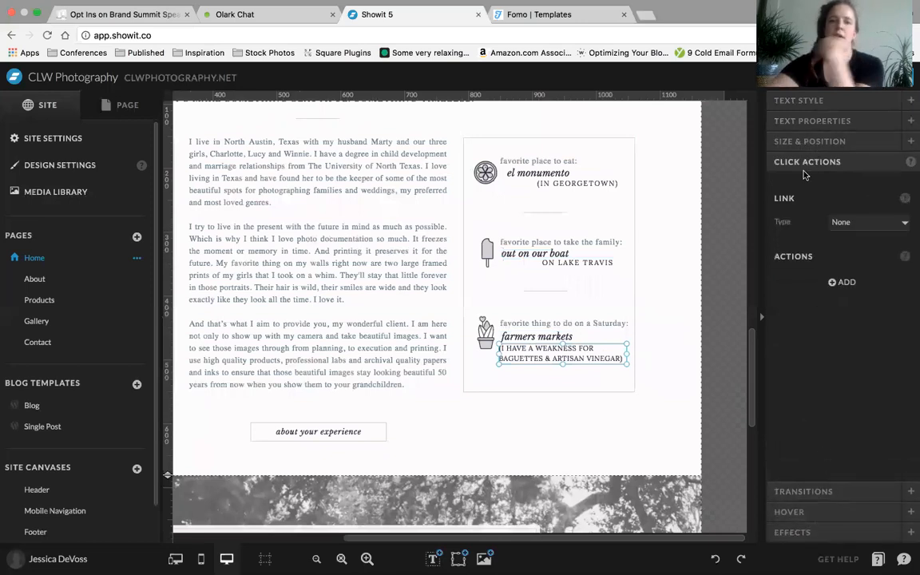
click(660, 226)
scroll(399, 376, left, 3)
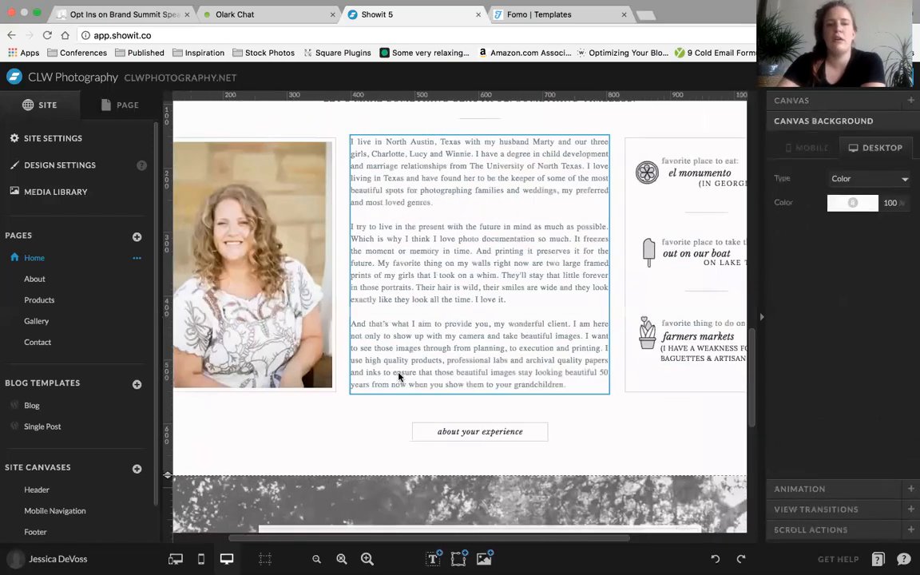
scroll(399, 376, down, 1)
scroll(399, 376, up, 1)
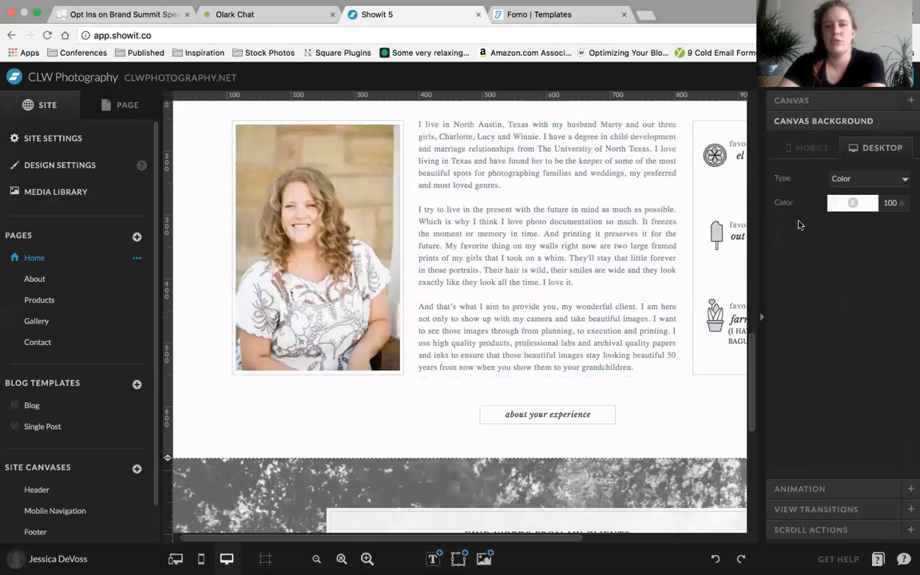
- Select the portrait photo to show its click actions, and add an embed code element to the Biography canvas
click(388, 204)
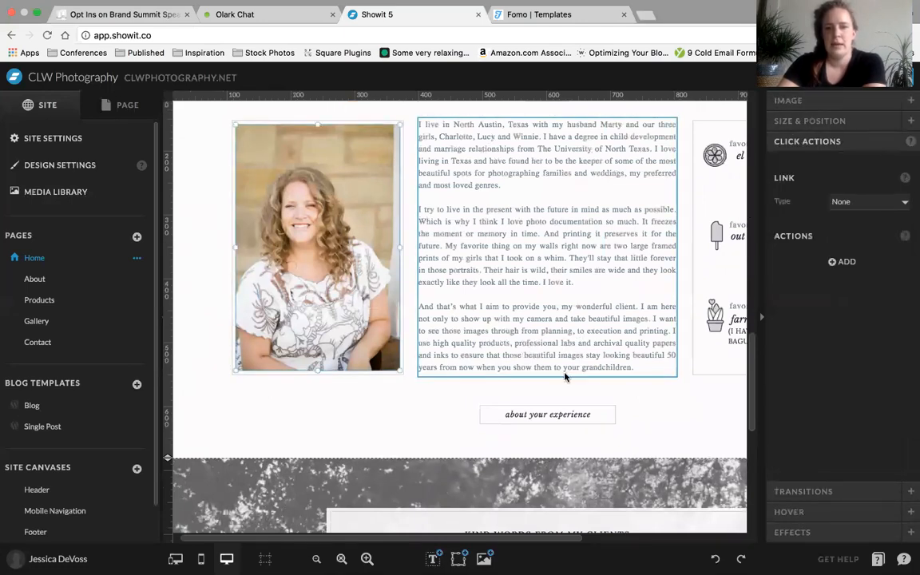
scroll(564, 375, down, 5)
mouse_move(459, 559)
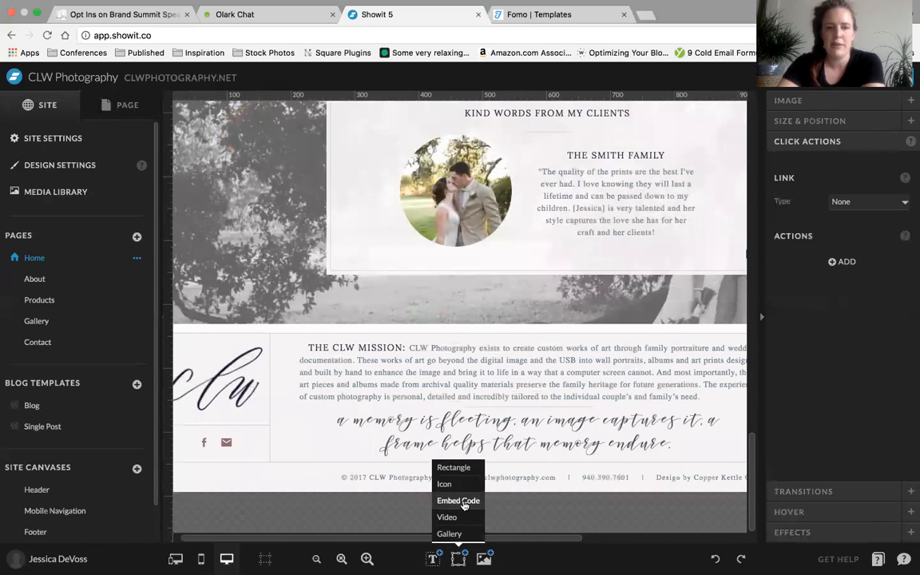
click(468, 501)
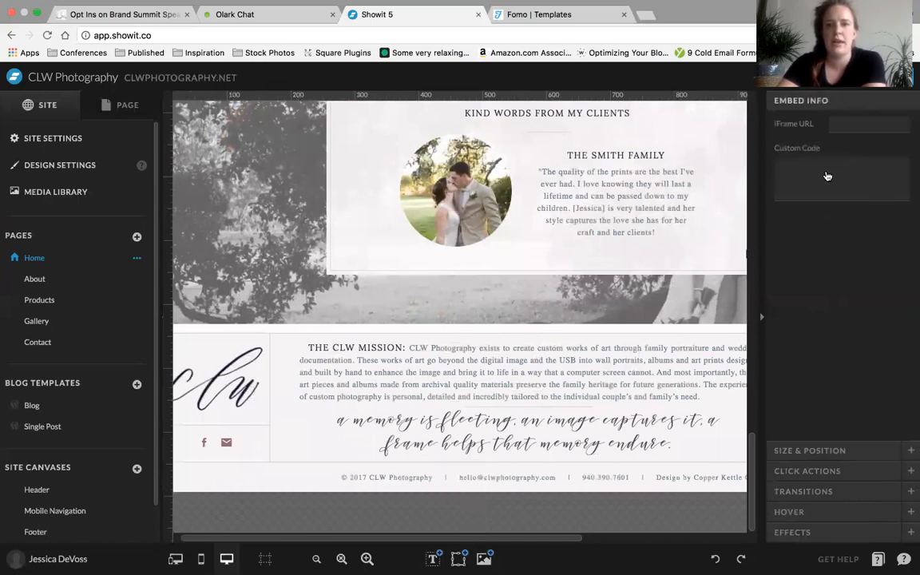
- Review the other insertable element types and delete the embed code placeholder covering the biography paragraph
click(458, 558)
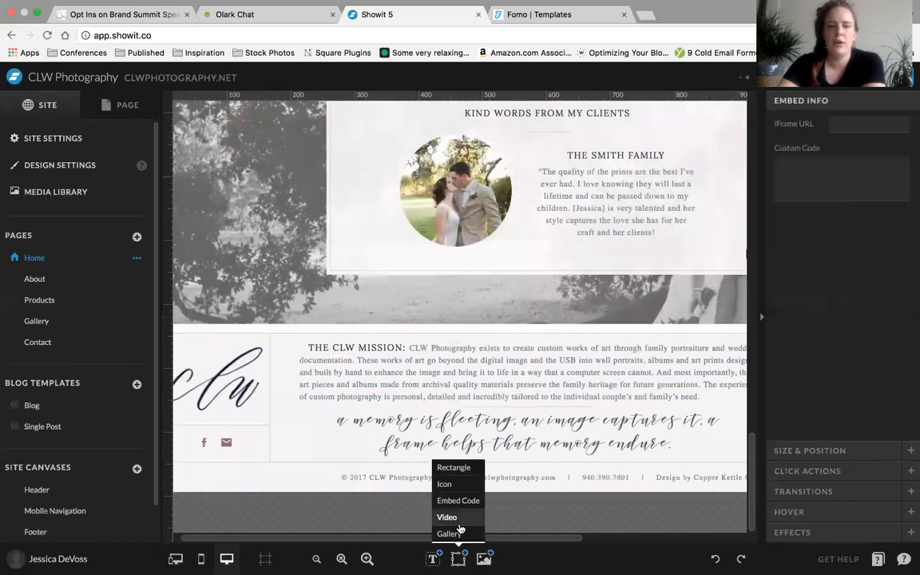
click(458, 501)
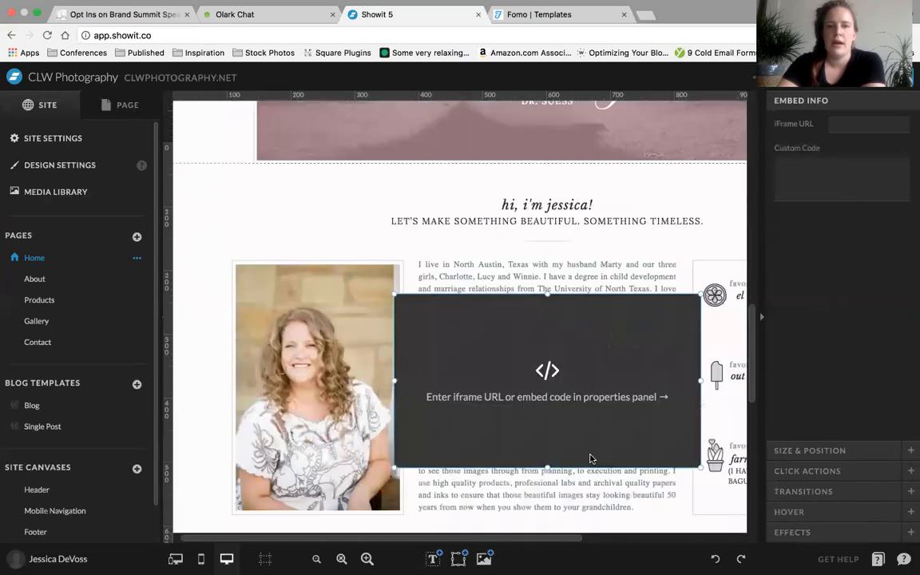
scroll(594, 420, down, 3)
key(Delete)
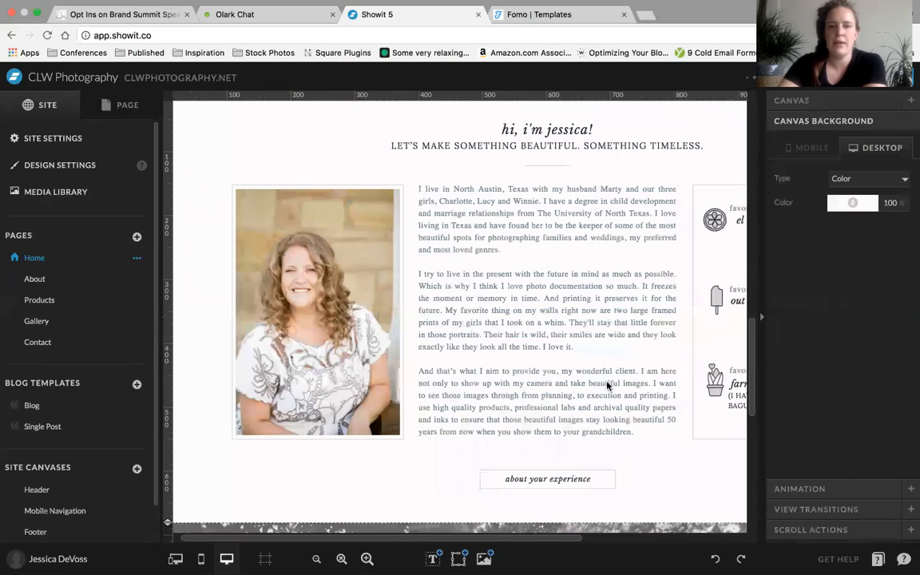
scroll(667, 473, right, 5)
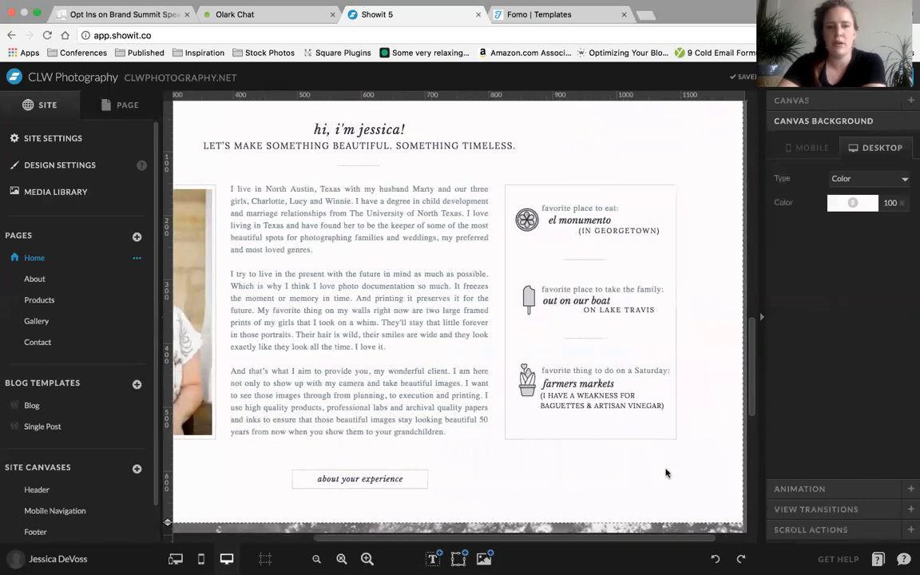
scroll(666, 473, left, 5)
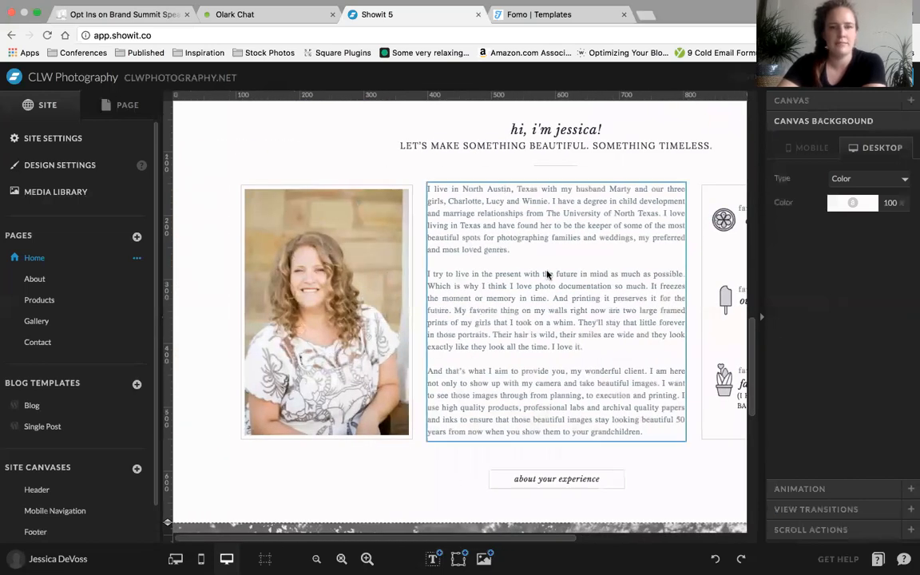